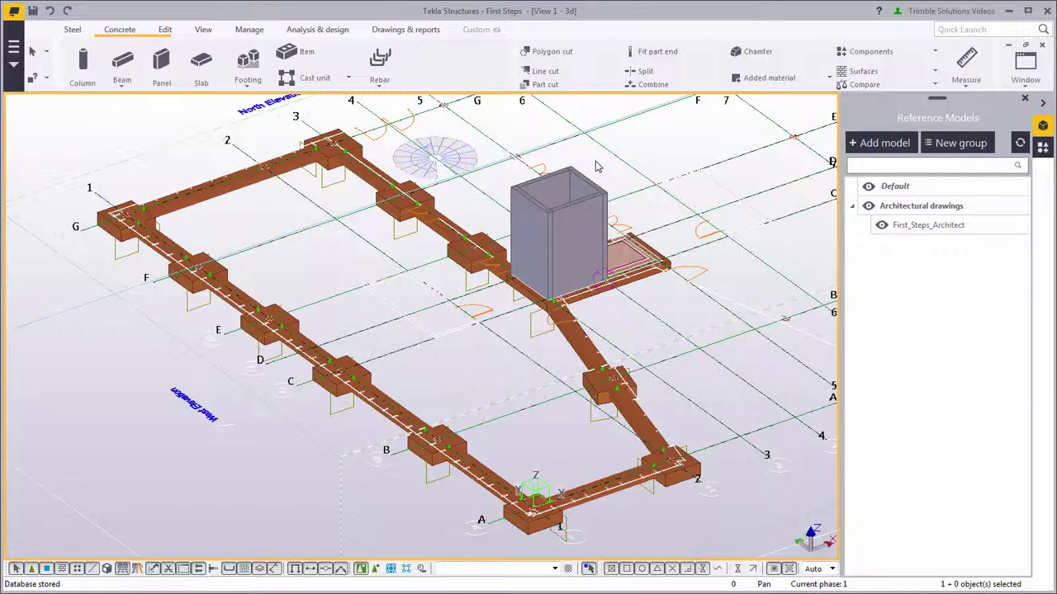
Place steel columns on the two pad footings next to the elevator shaft, then orbit to inspect them.
scroll(413, 78, up, 1)
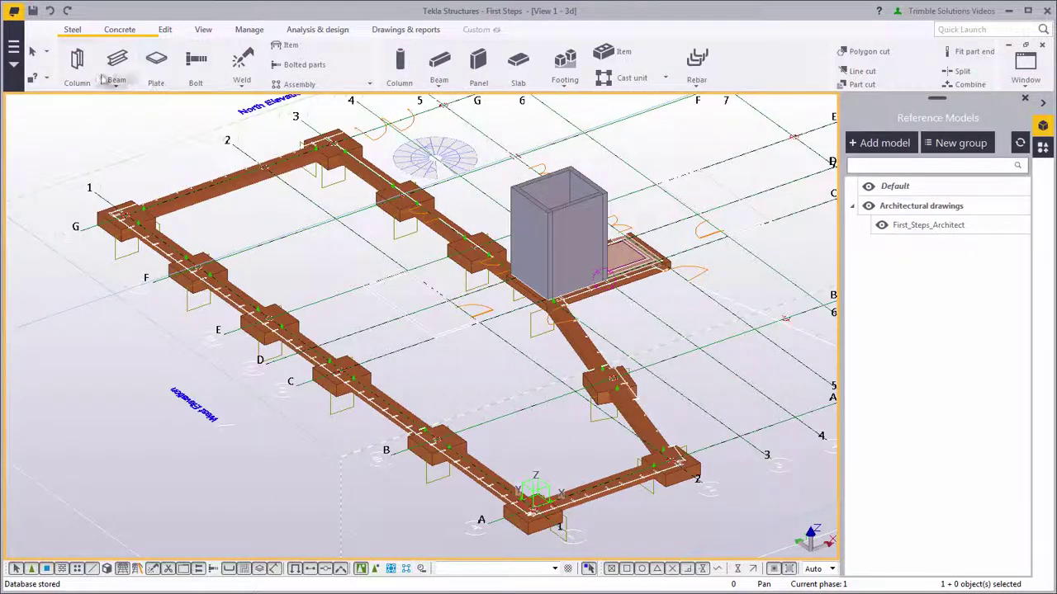
click(83, 72)
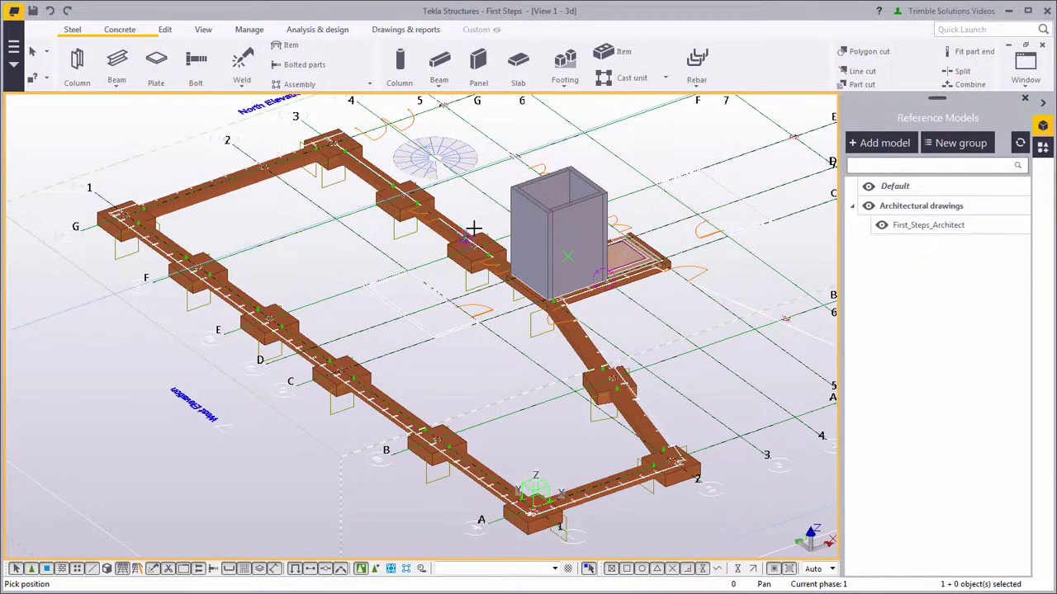
scroll(478, 228, up, 3)
scroll(459, 227, up, 3)
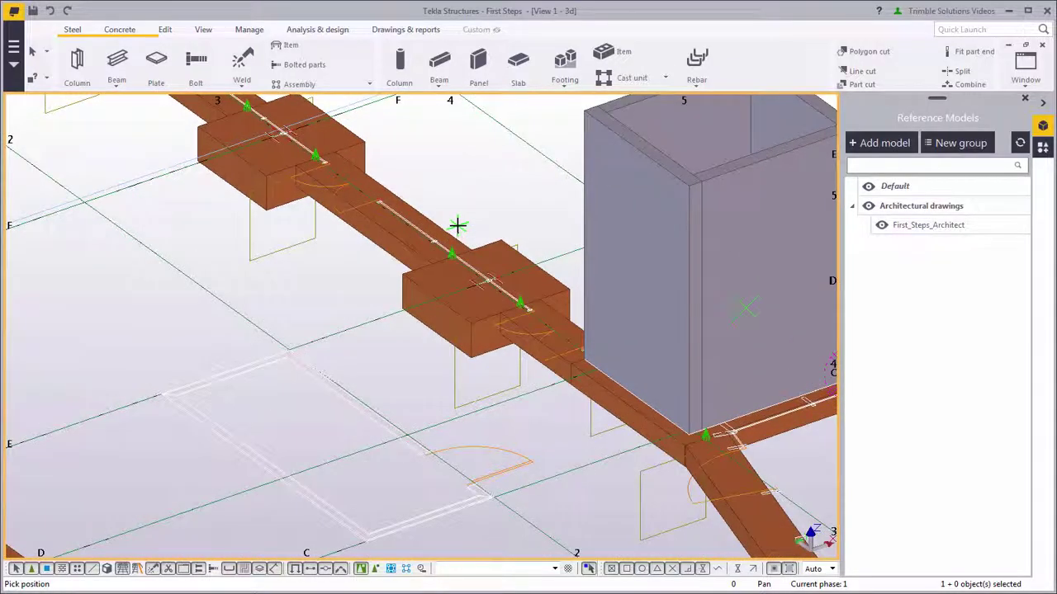
click(485, 286)
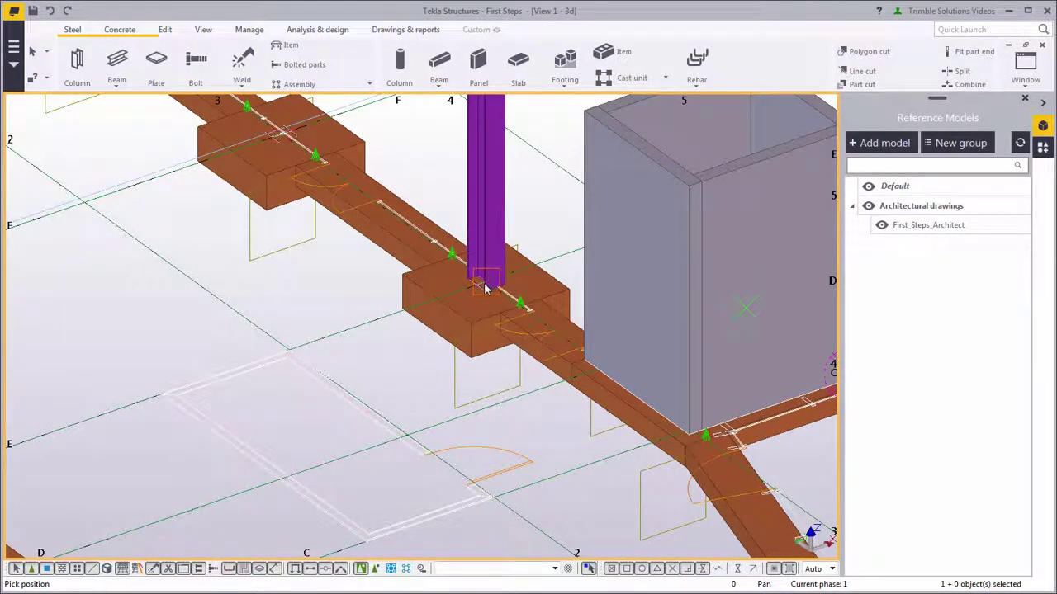
click(282, 133)
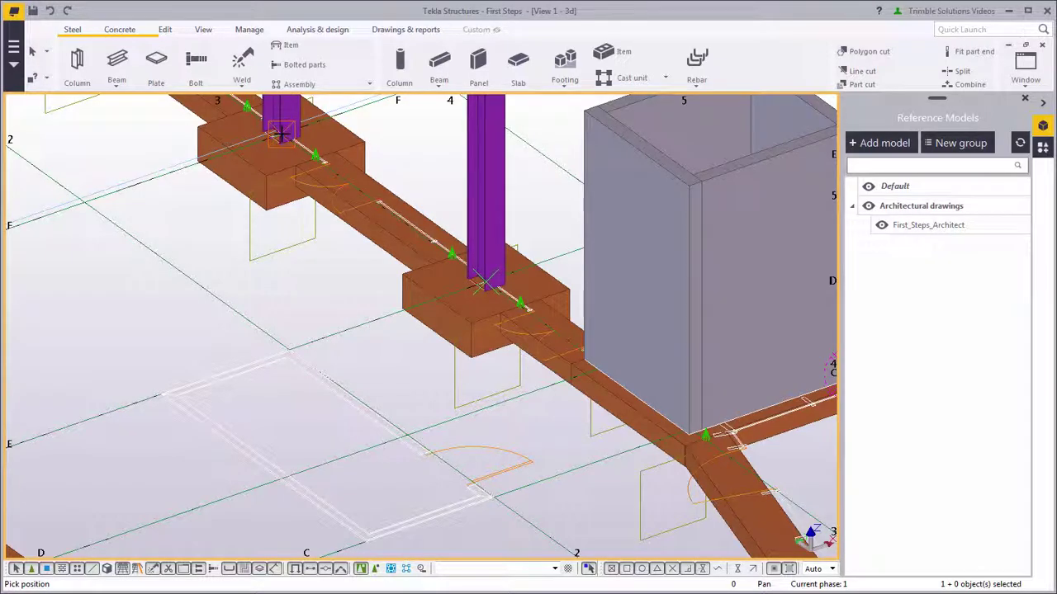
scroll(335, 192, down, 2)
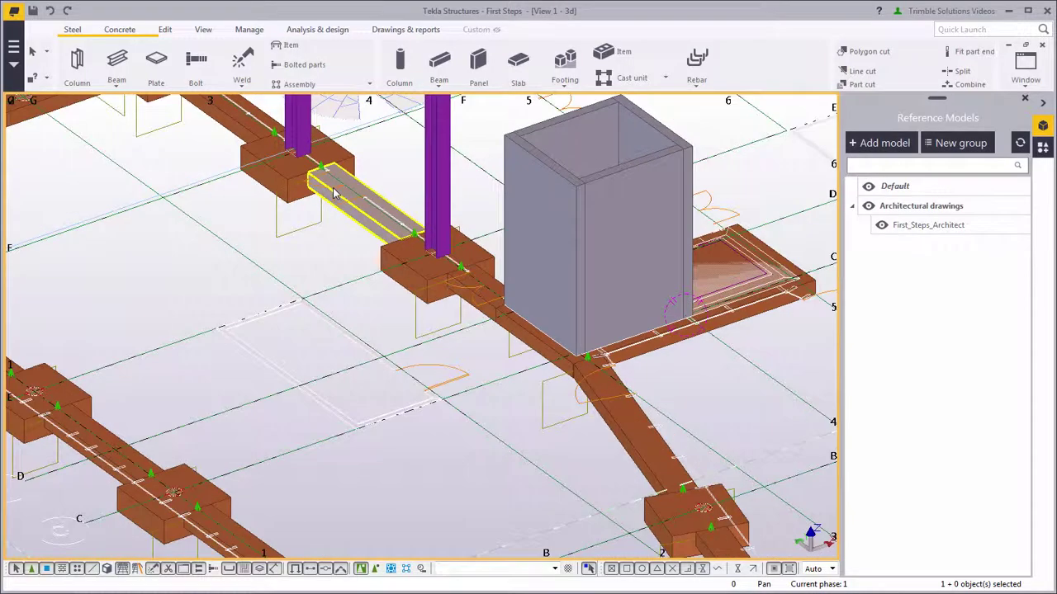
scroll(334, 192, down, 2)
ctrl+middle_drag(334, 192, 394, 353)
scroll(394, 353, up, 2)
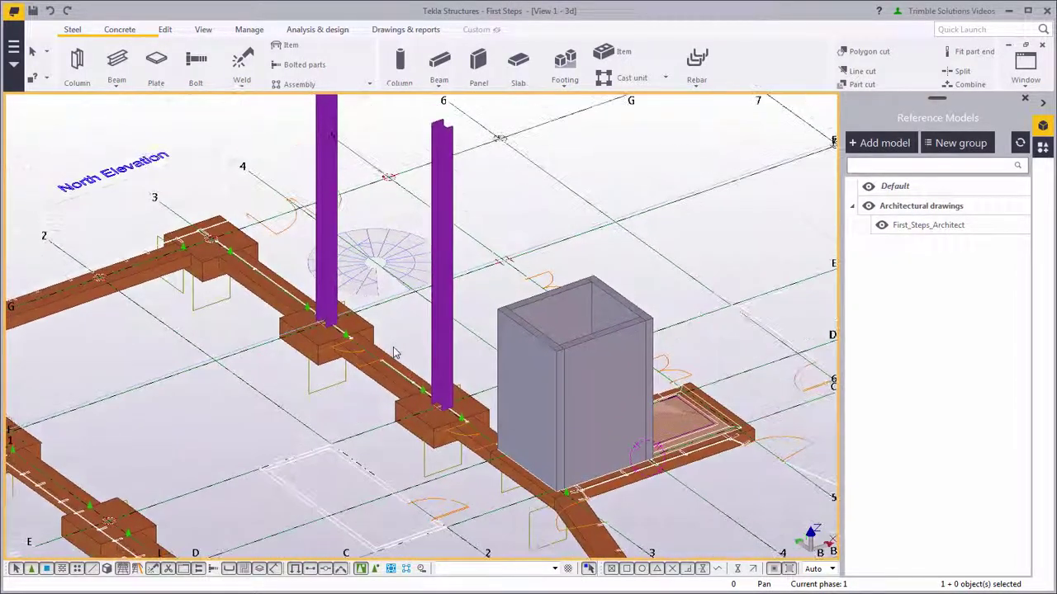
scroll(394, 354, up, 4)
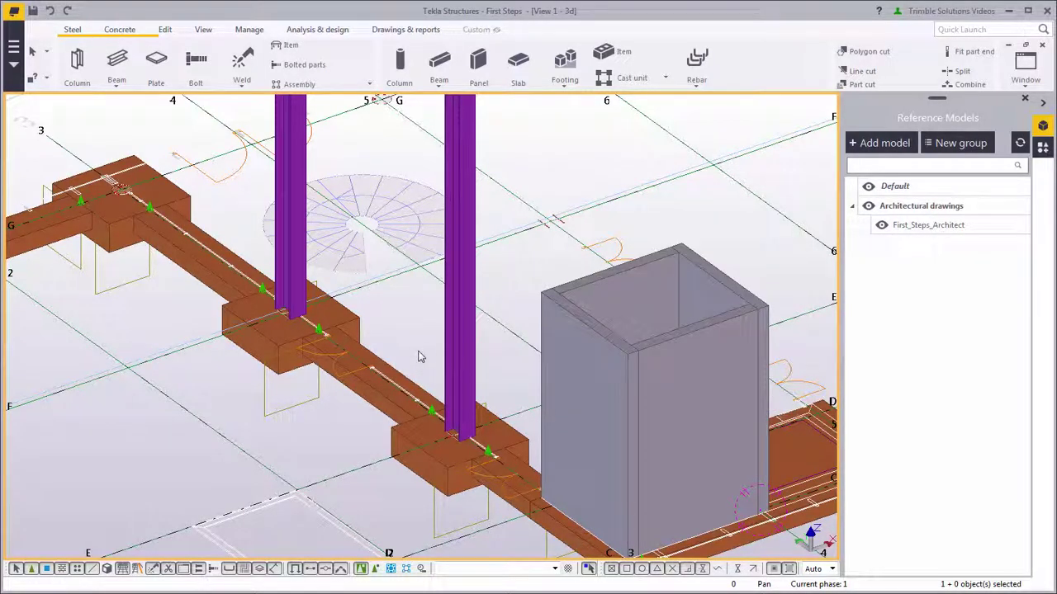
Select both steel columns and change their height from 7200 to 3600.
scroll(419, 356, down, 3)
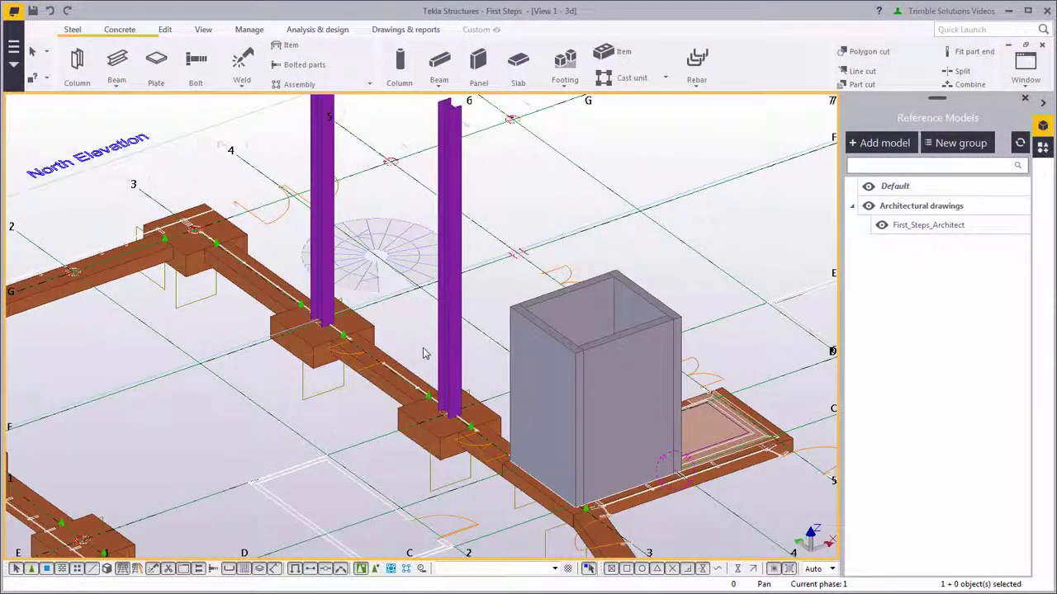
click(450, 324)
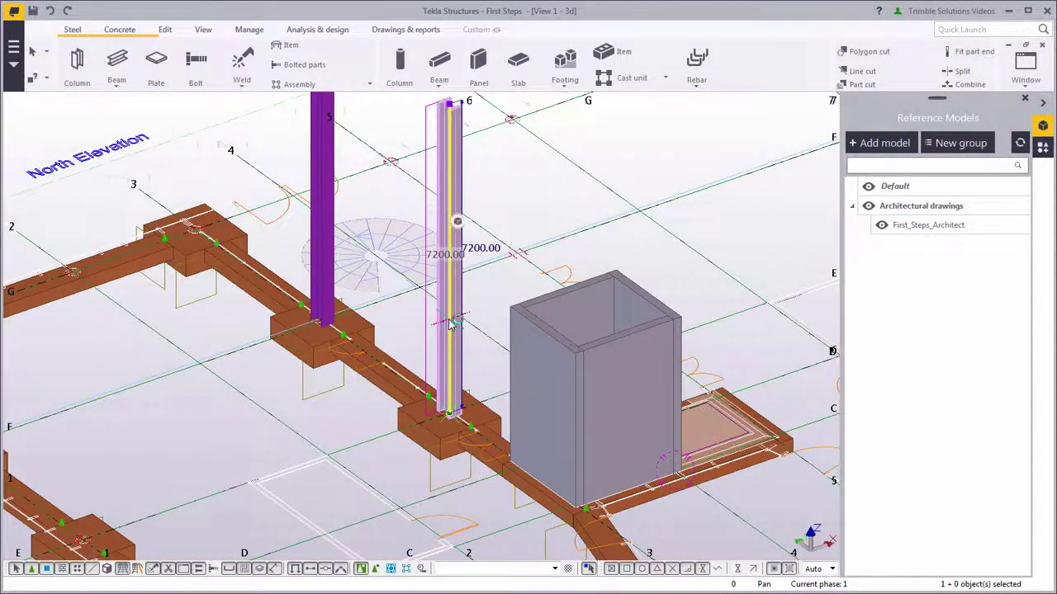
ctrl+click(322, 262)
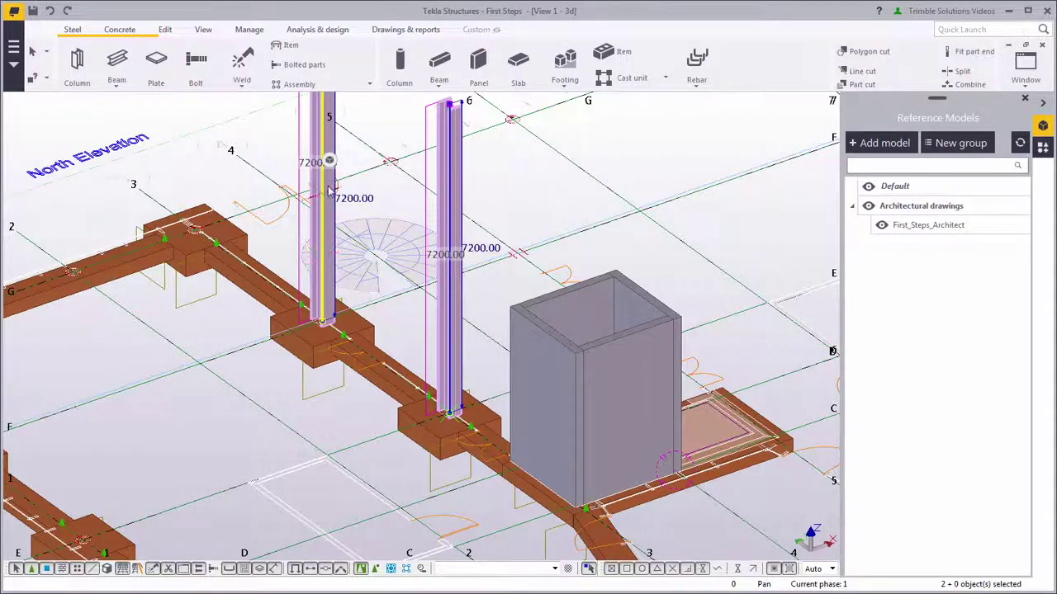
mouse_move(336, 159)
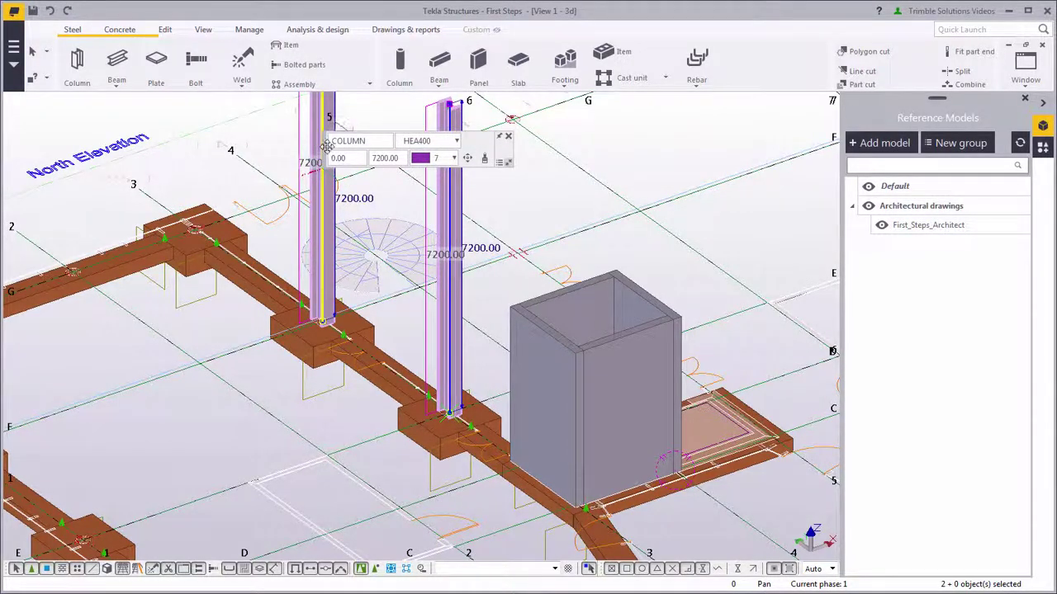
drag(327, 145, 562, 170)
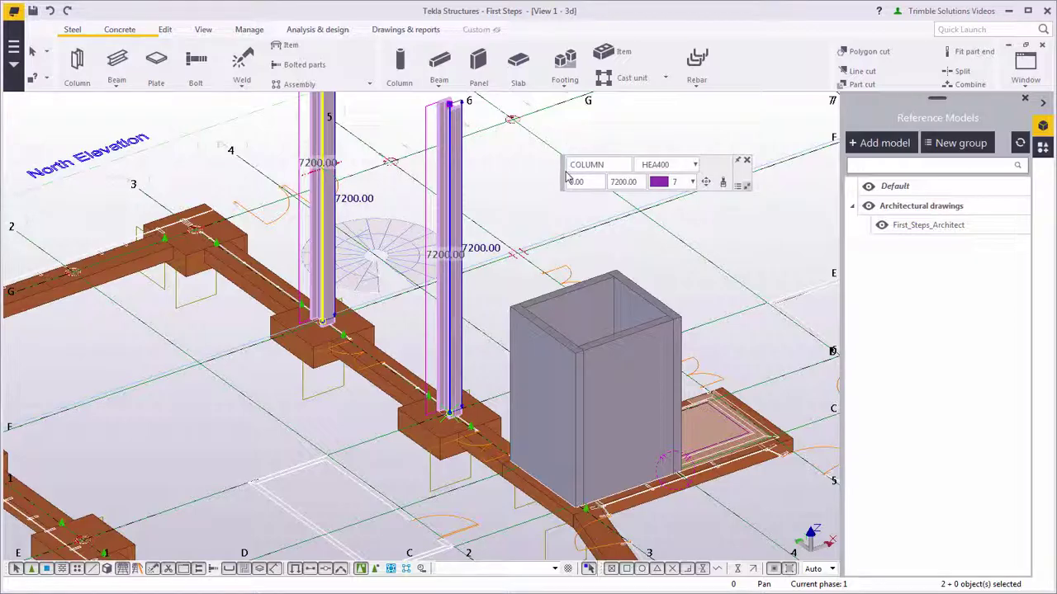
click(611, 182)
key(BackSpace)
text(3600)
key(Tab)
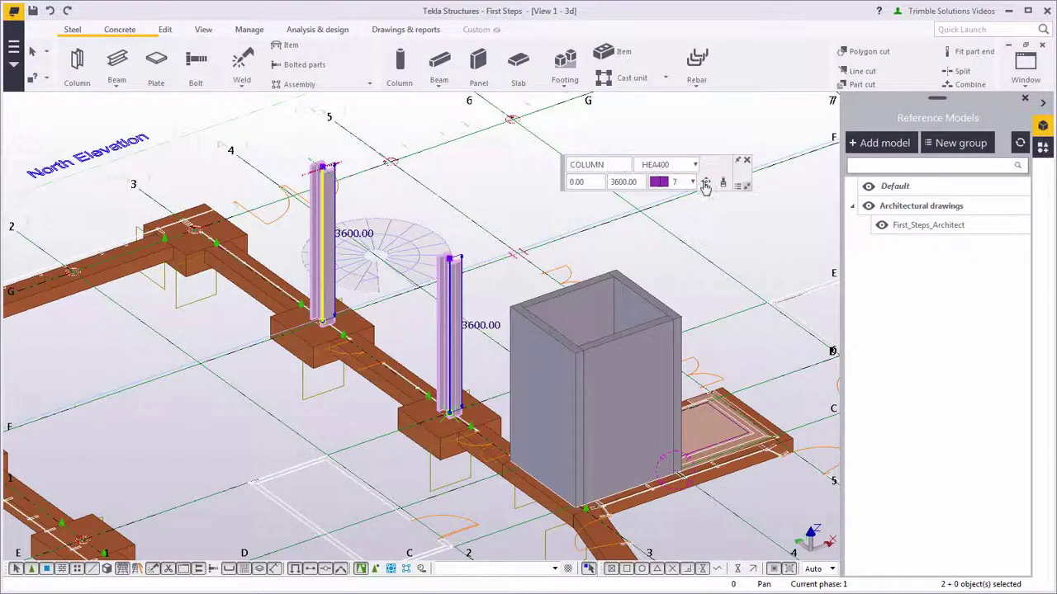
Rotate both columns to 270 degrees and deselect them.
click(706, 184)
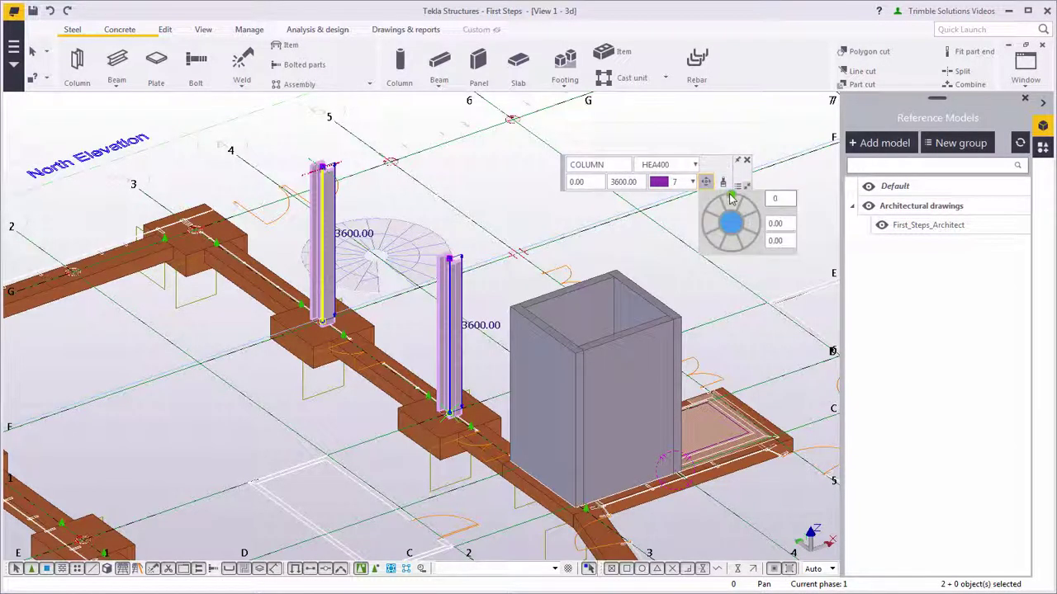
drag(730, 198, 763, 230)
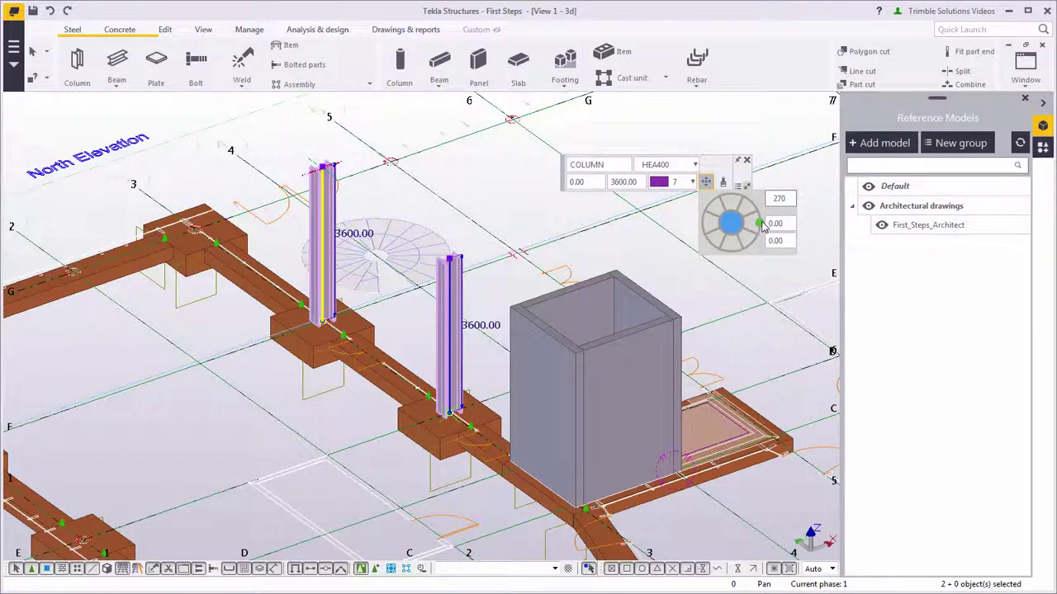
click(601, 248)
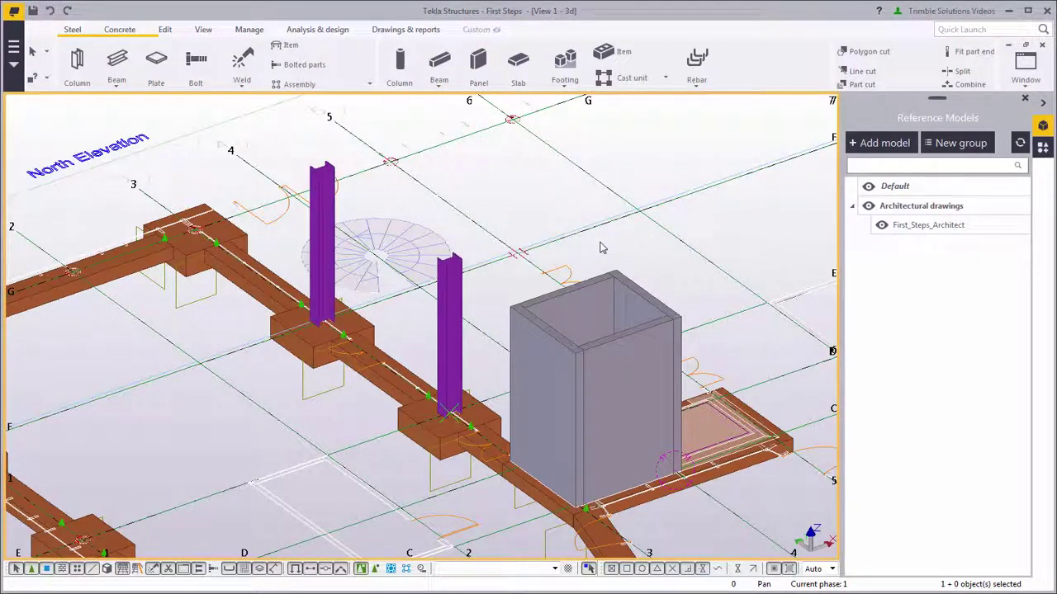
Hide the Architectural drawings reference model and collapse the Reference Models panel.
click(869, 207)
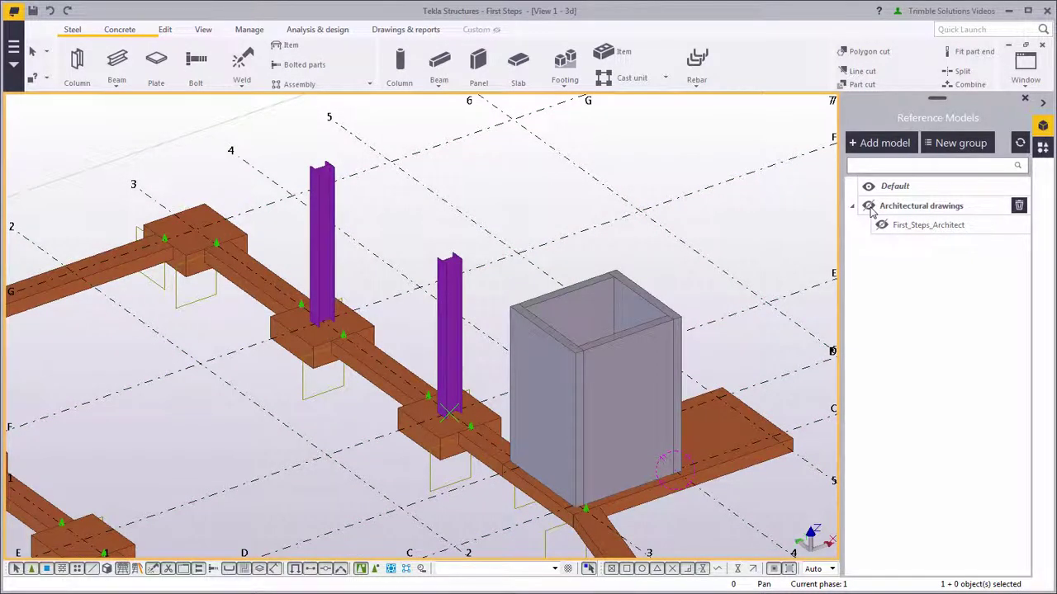
click(1043, 103)
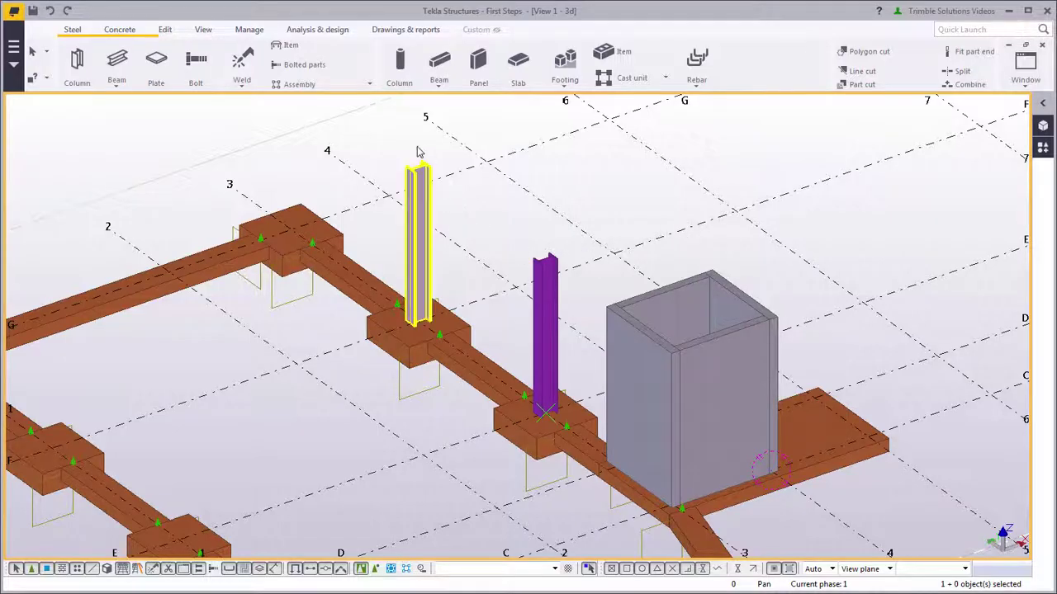
Give the concrete column a solid round D profile with a 350 diameter (D350).
double_click(399, 72)
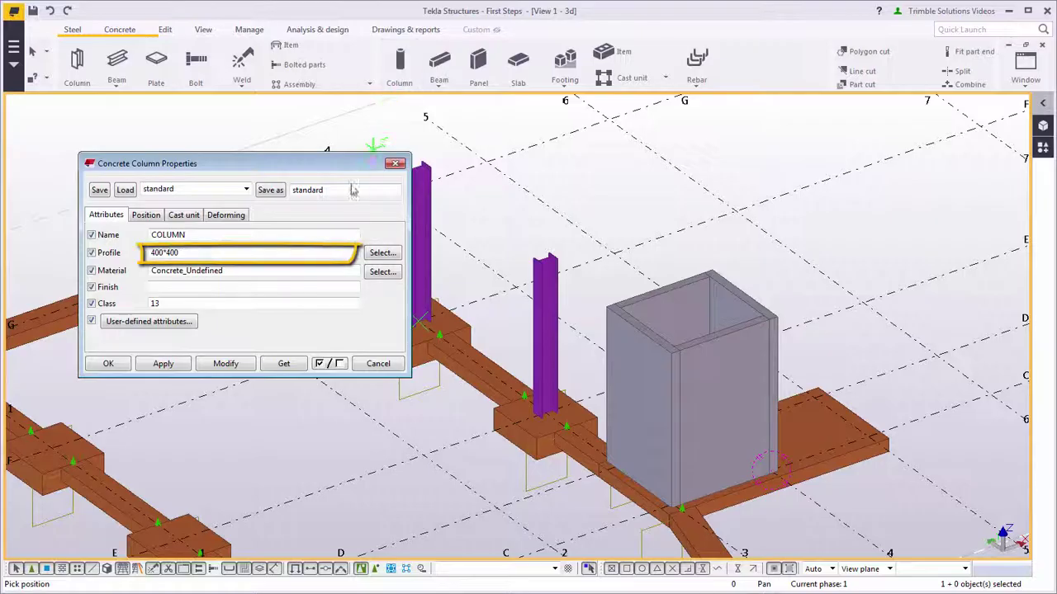
click(382, 252)
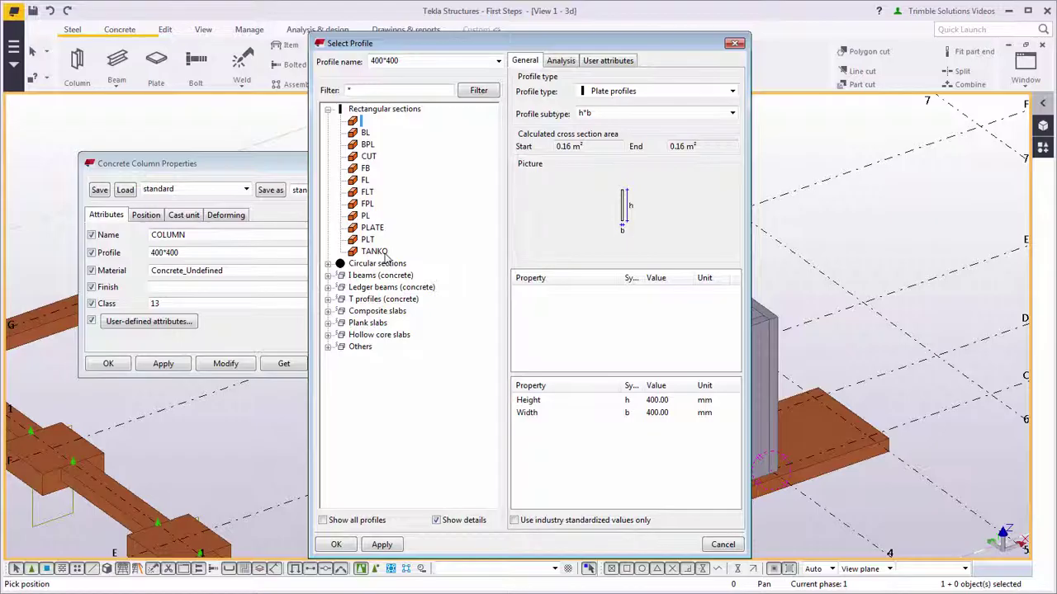
click(328, 263)
click(364, 276)
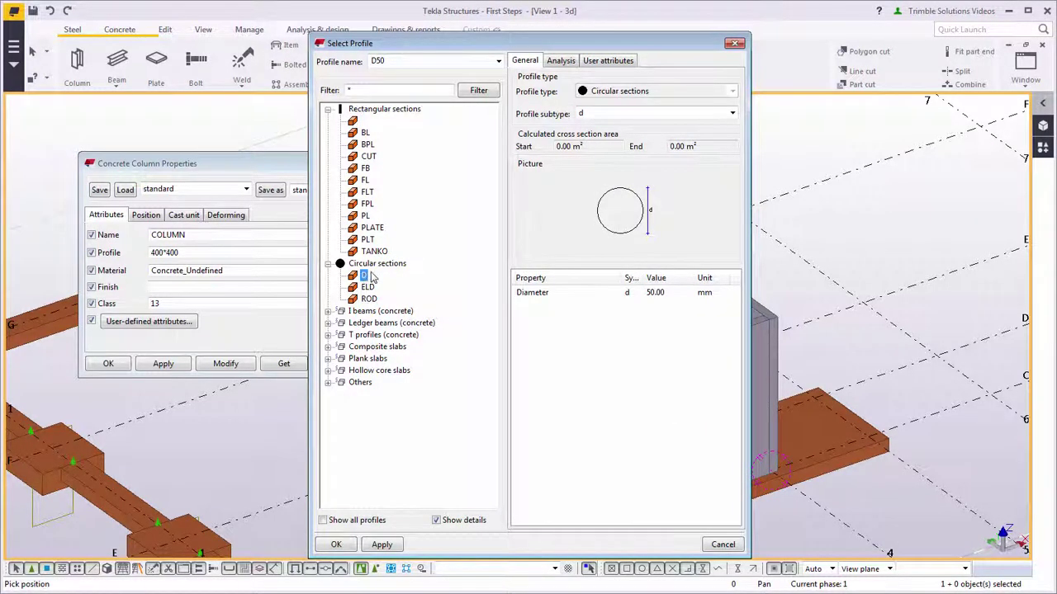
double_click(657, 291)
drag(665, 292, 649, 294)
text(450)
click(665, 366)
click(334, 547)
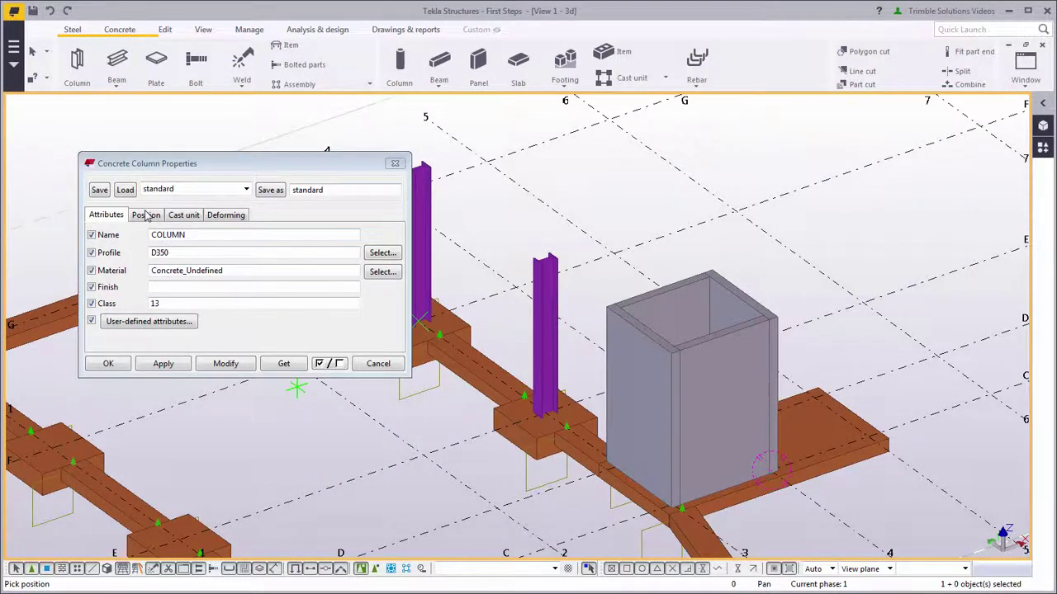
Set the concrete column's top level to 3600 and apply the settings.
click(147, 216)
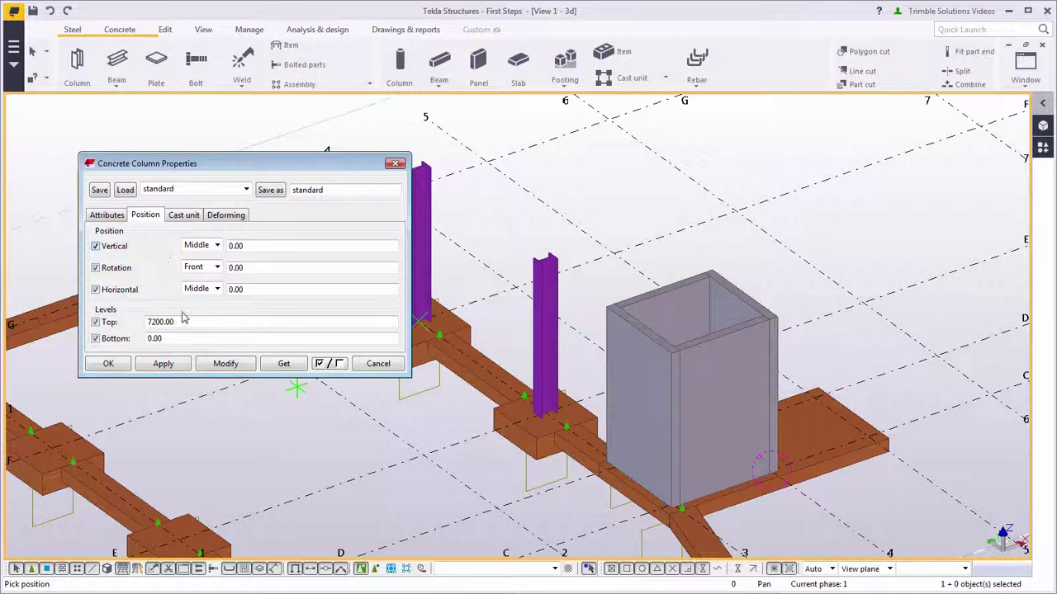
drag(184, 322, 143, 322)
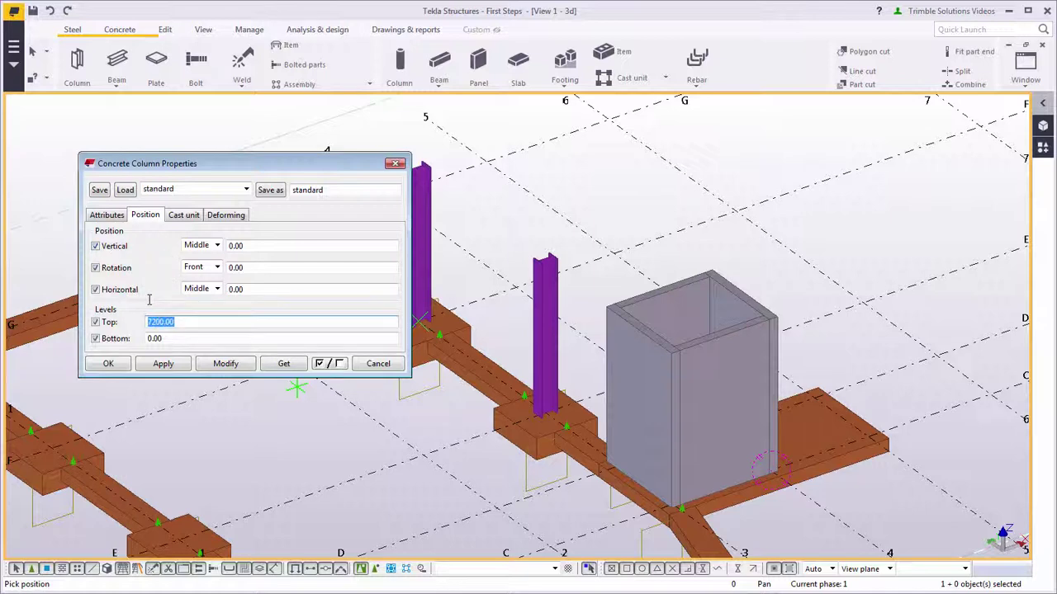
text(3600)
click(108, 363)
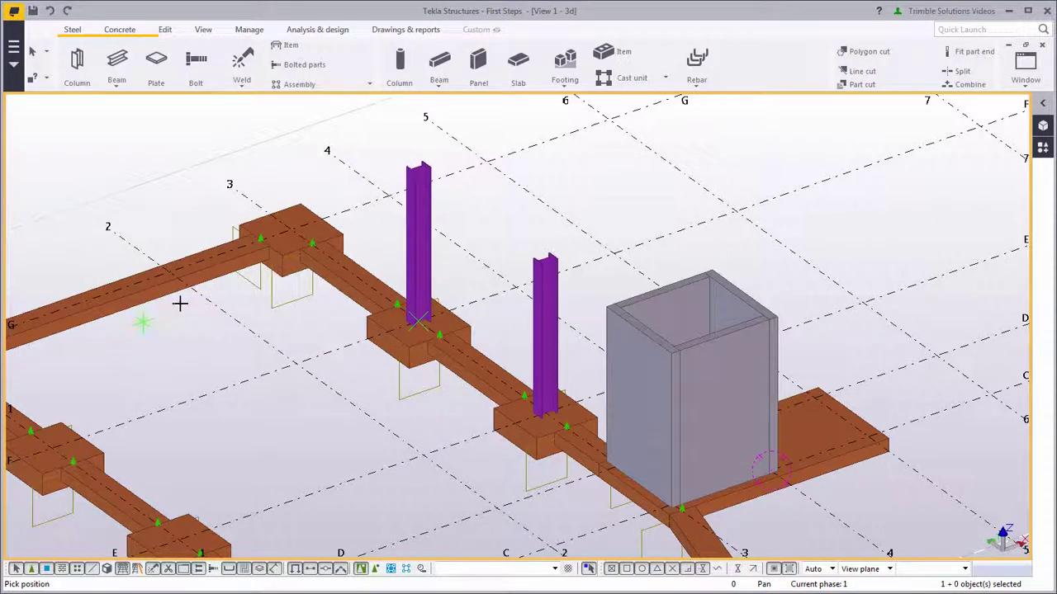
Place round concrete columns on the grid 3 footing and the G/1, F/1 and E/1 footings.
click(291, 233)
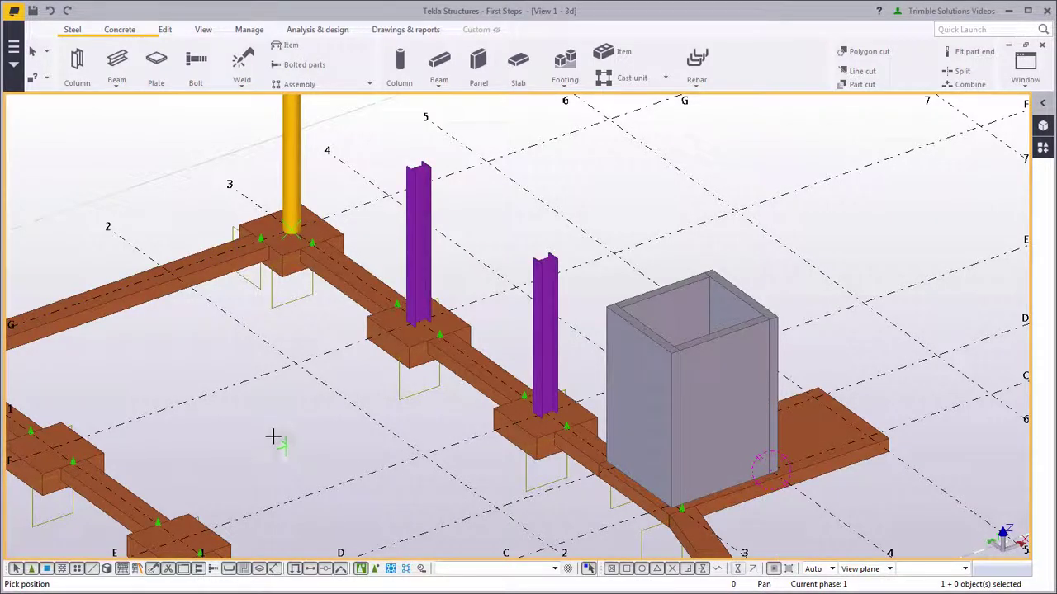
scroll(240, 425, down, 3)
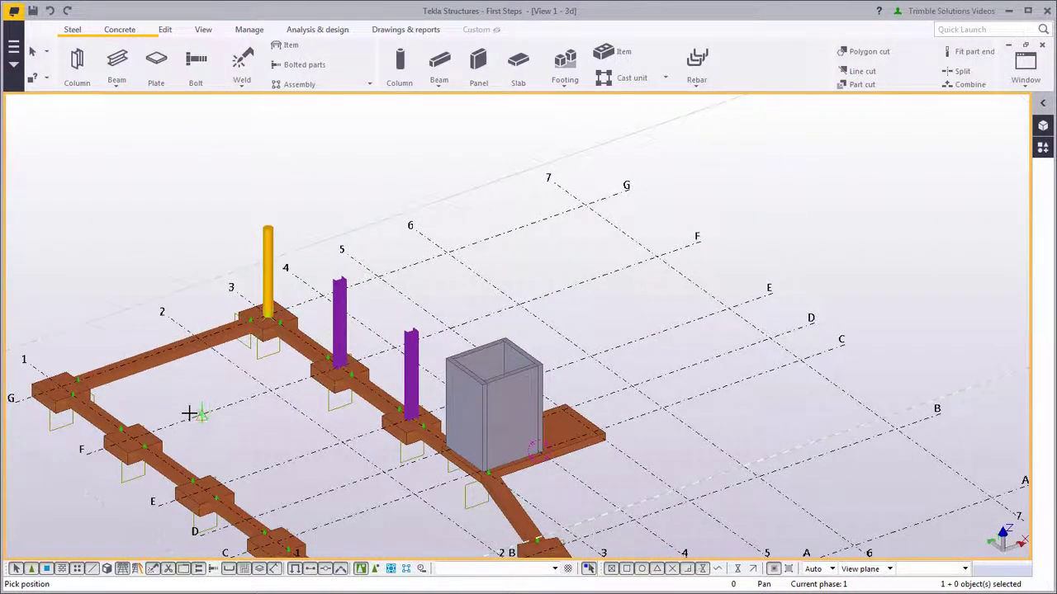
middle_drag(190, 413, 299, 274)
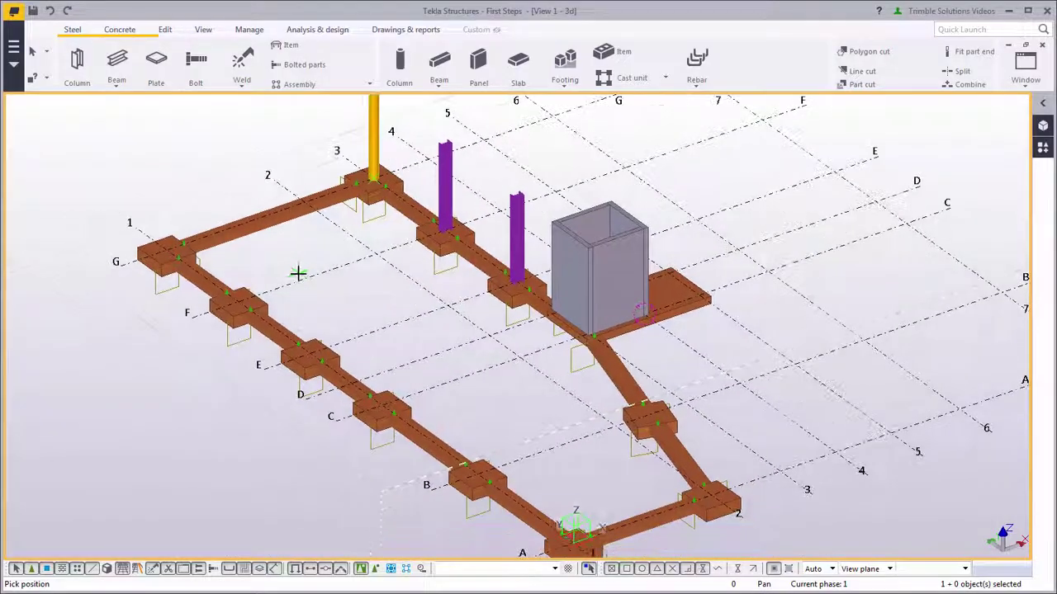
click(165, 249)
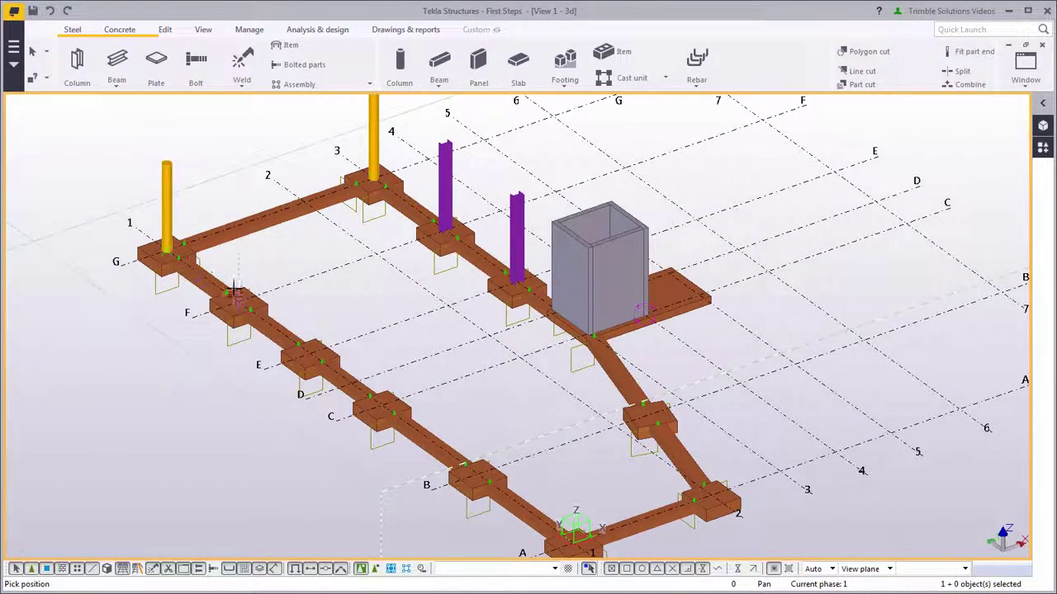
scroll(238, 304, up, 2)
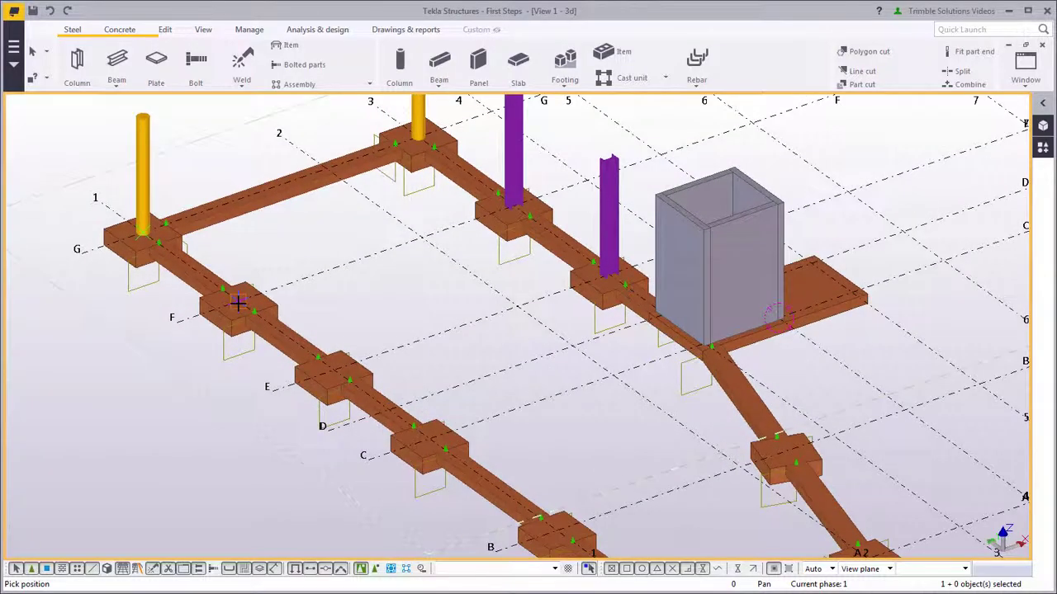
click(238, 304)
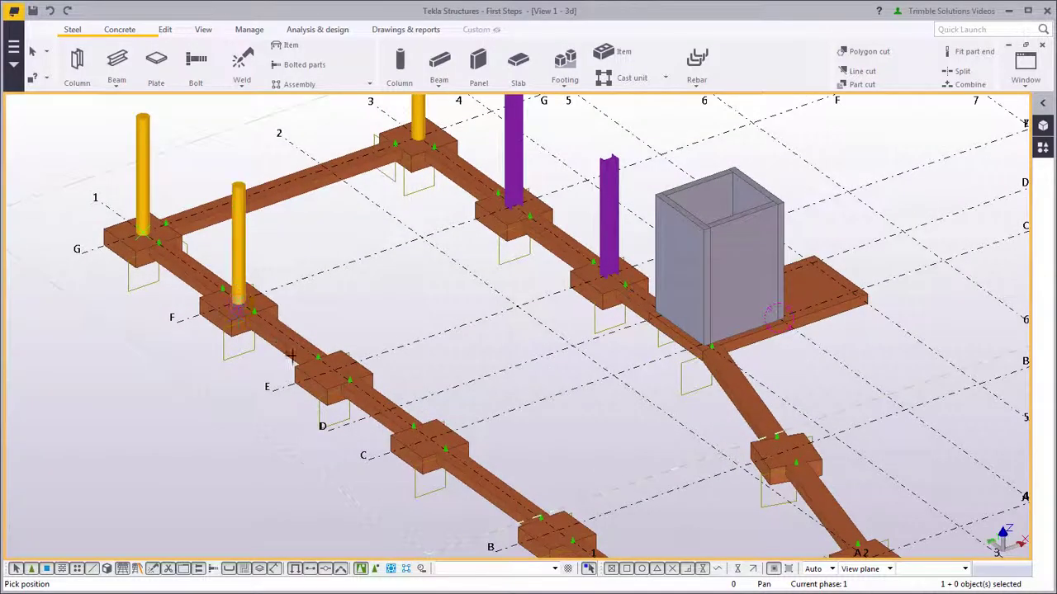
click(333, 370)
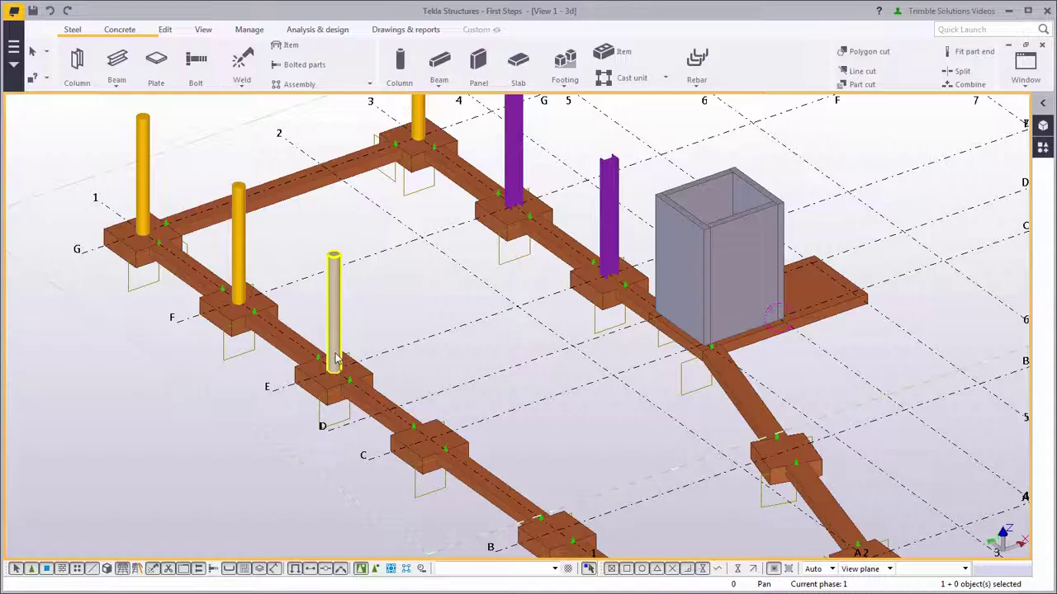
Copy the E/1 column onto the C, A/1, A/2 and angled beam's middle footings.
click(335, 358)
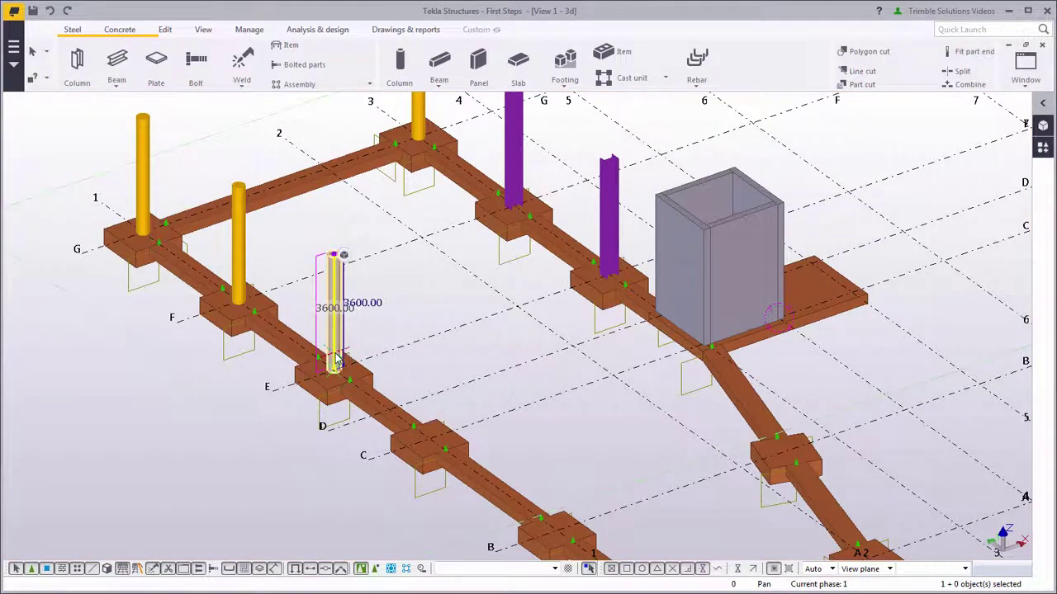
key(ctrl+c)
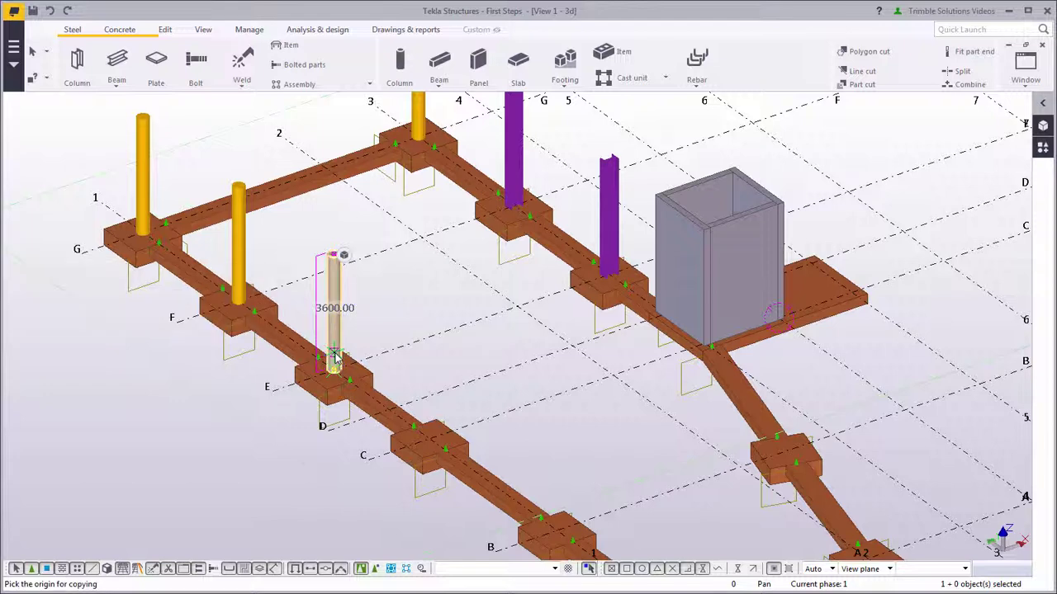
click(332, 371)
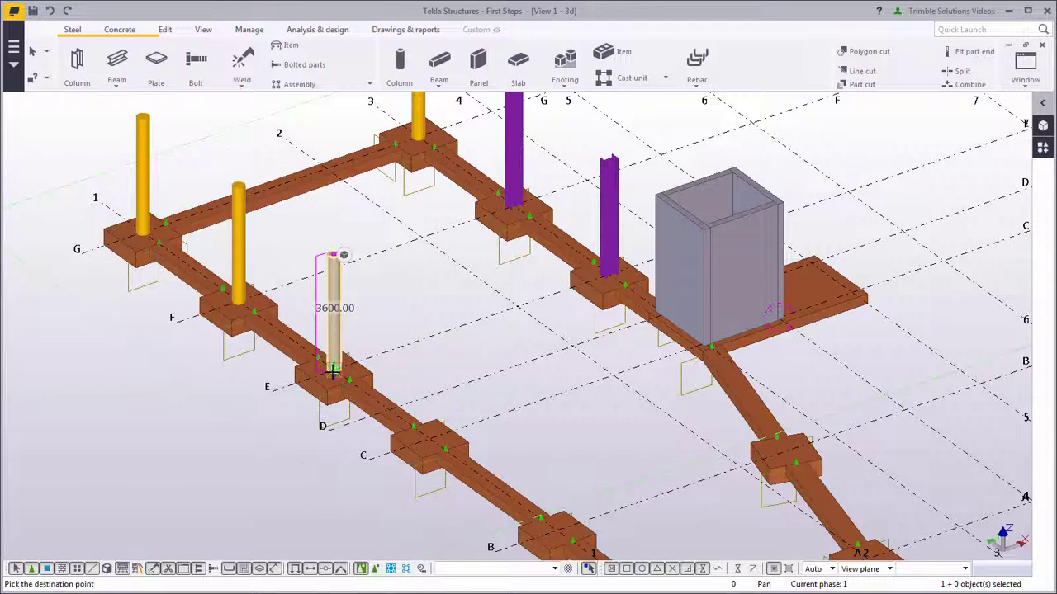
click(430, 437)
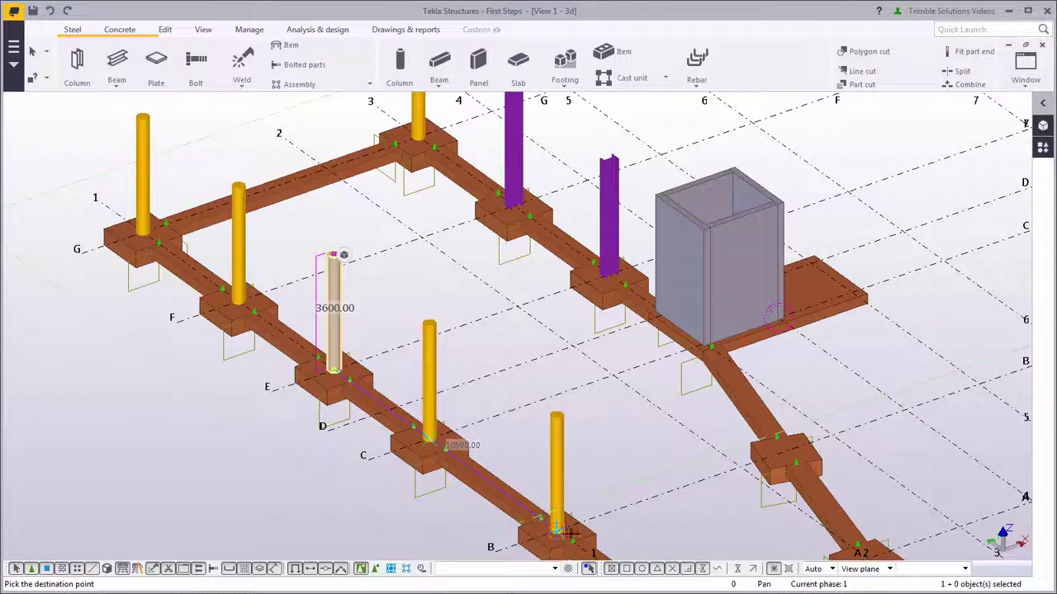
middle_drag(557, 530, 448, 466)
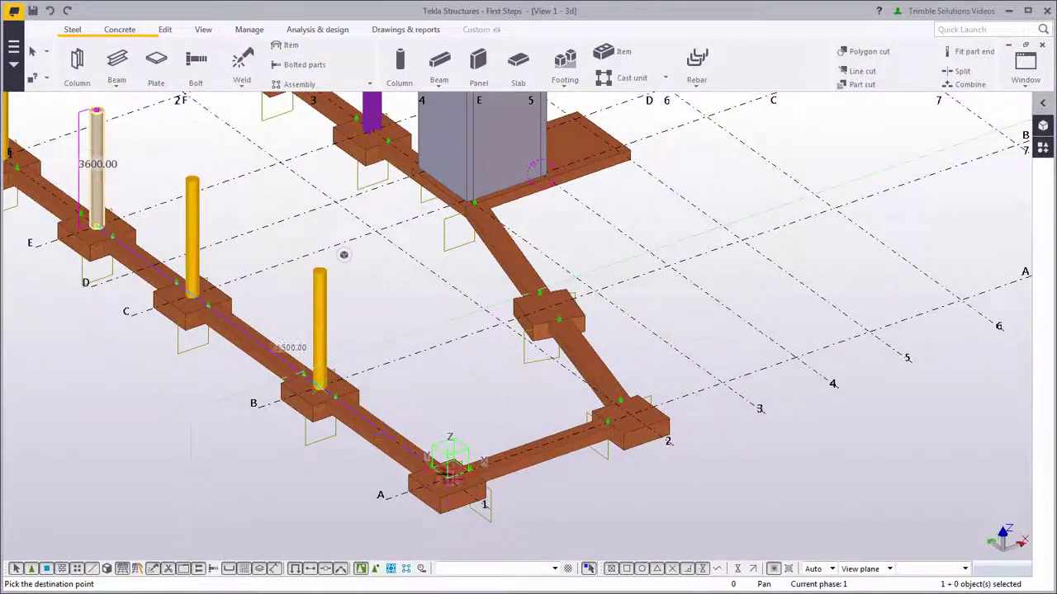
click(448, 478)
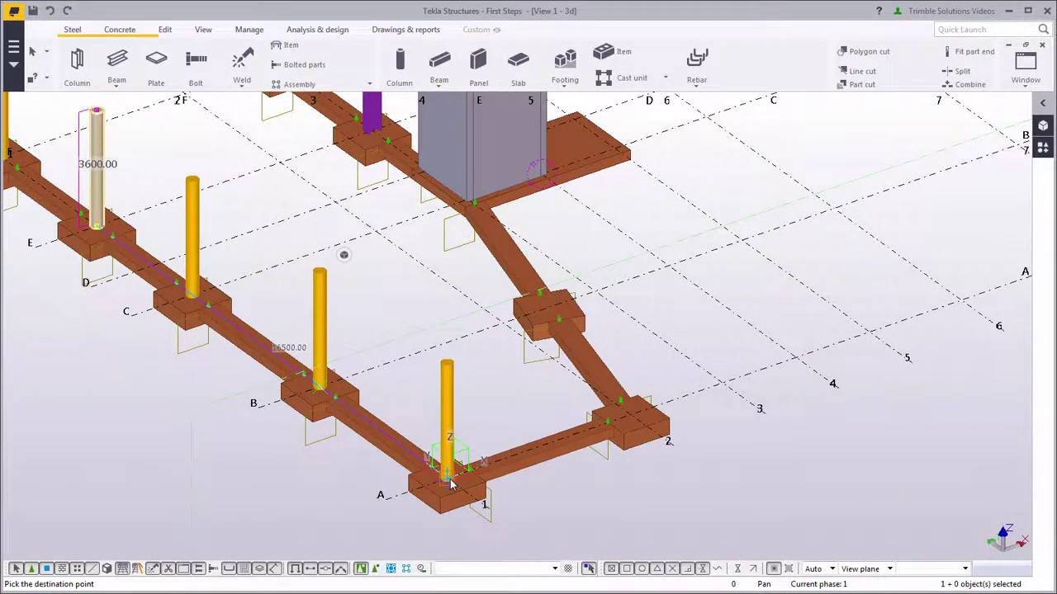
click(629, 415)
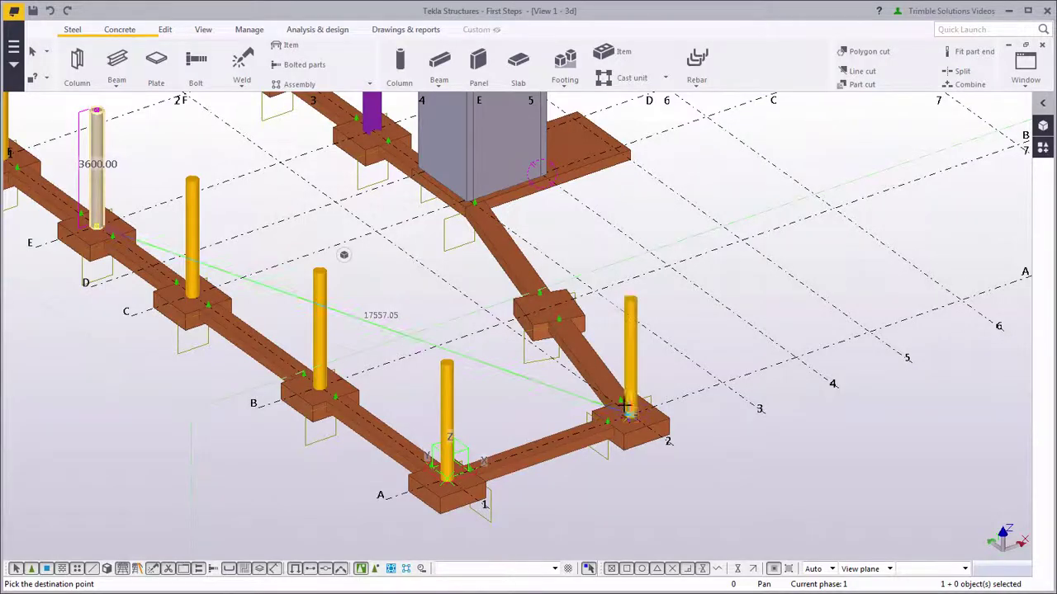
click(547, 307)
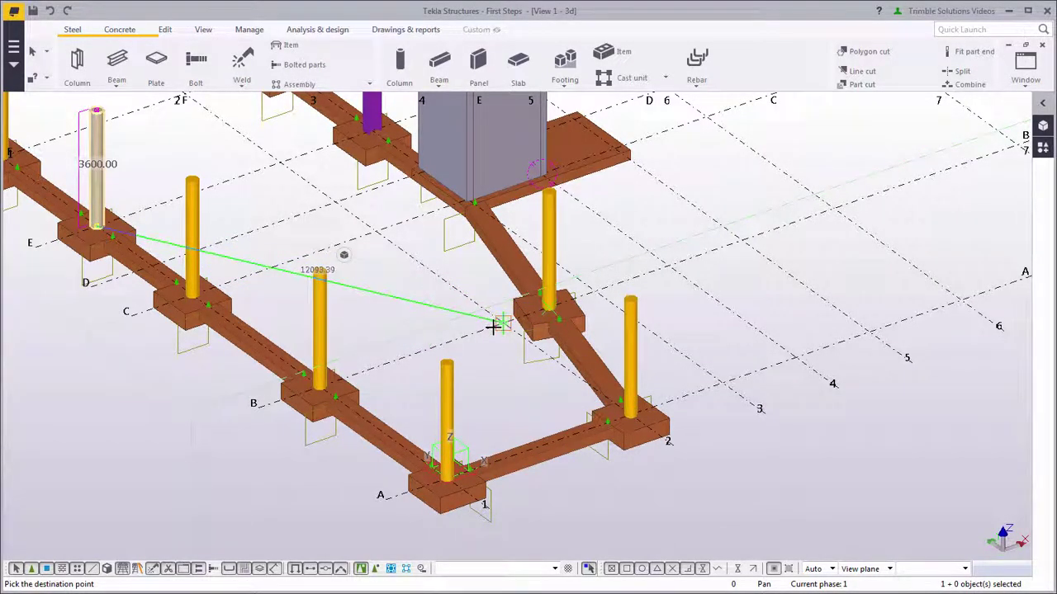
key(Escape)
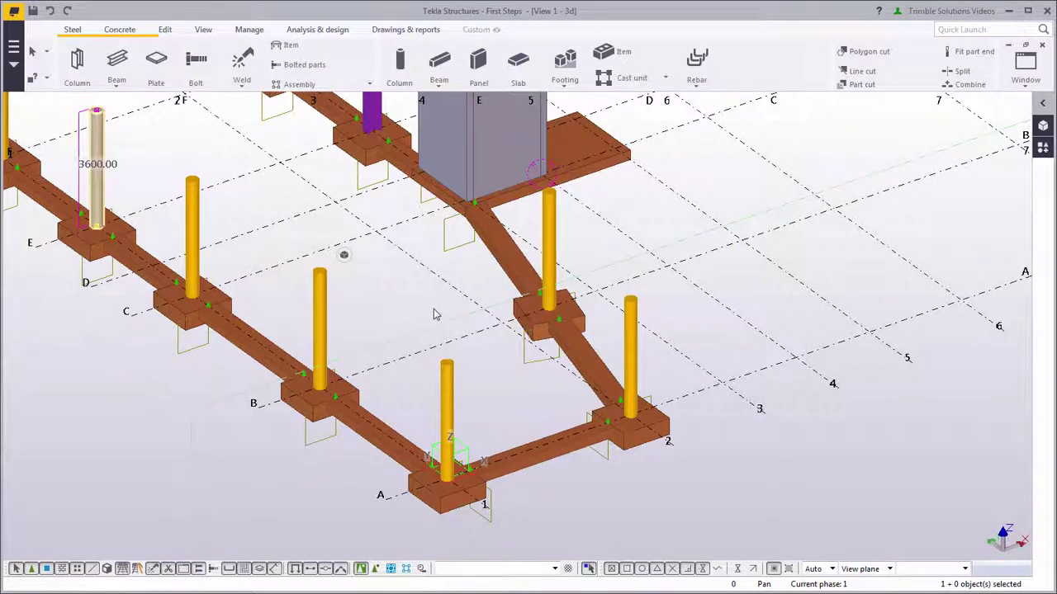
Create views along all grid lines and make the PLAN +3600 view visible.
right_click(450, 348)
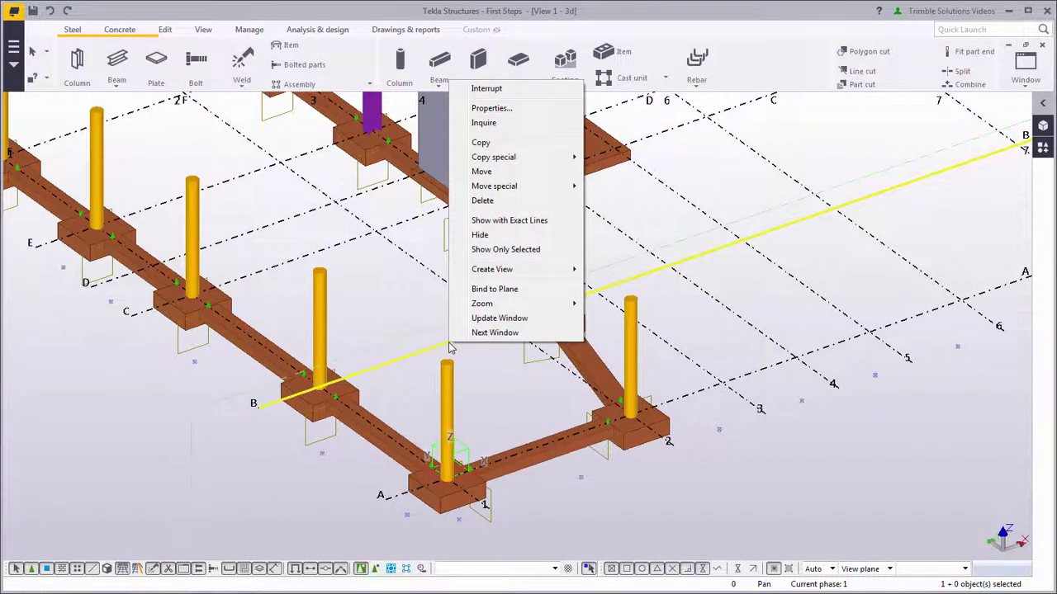
mouse_move(508, 272)
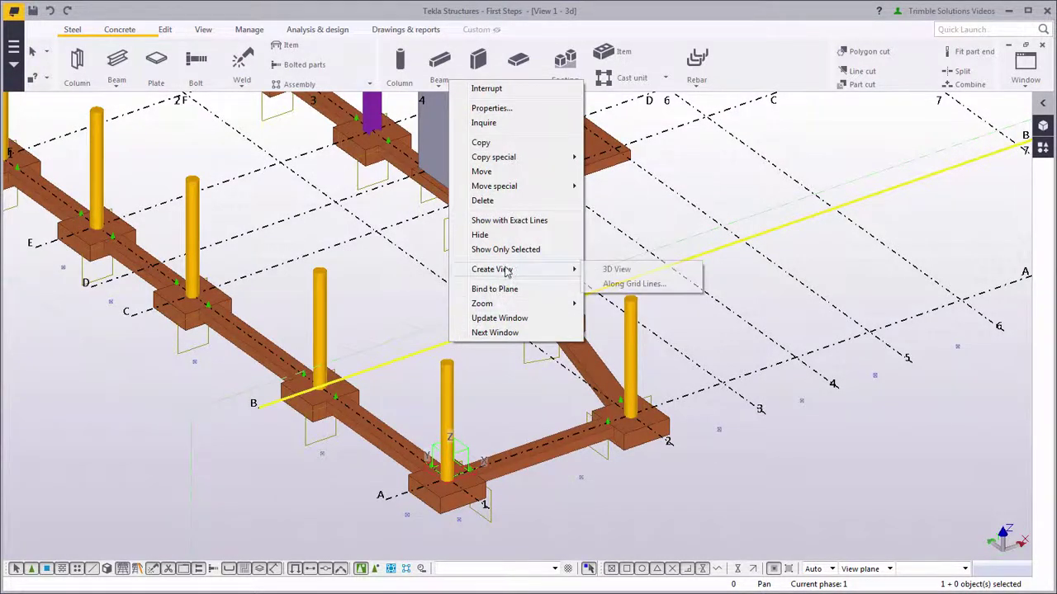
click(606, 284)
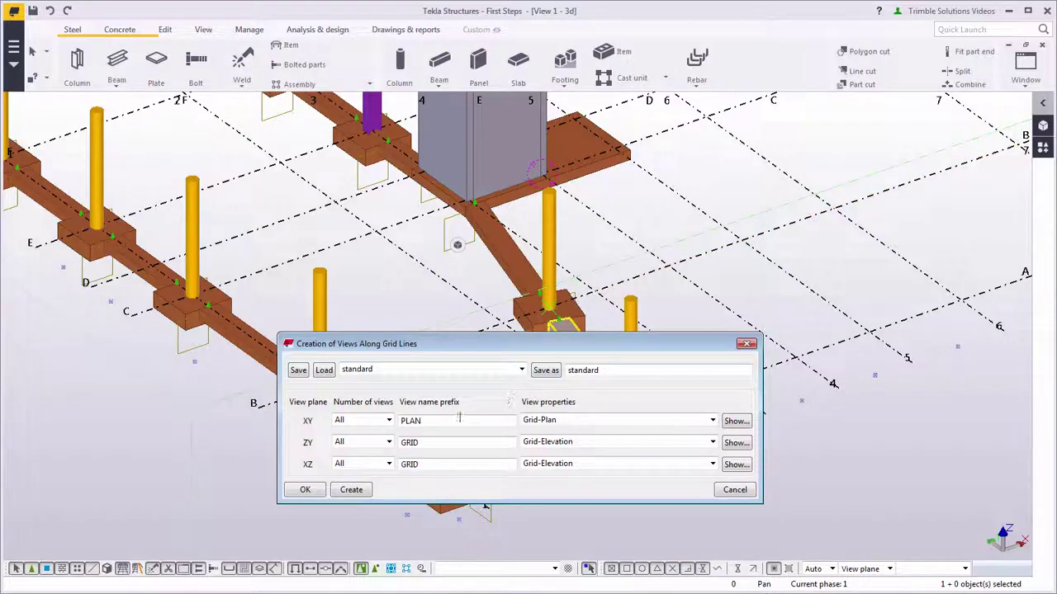
click(352, 490)
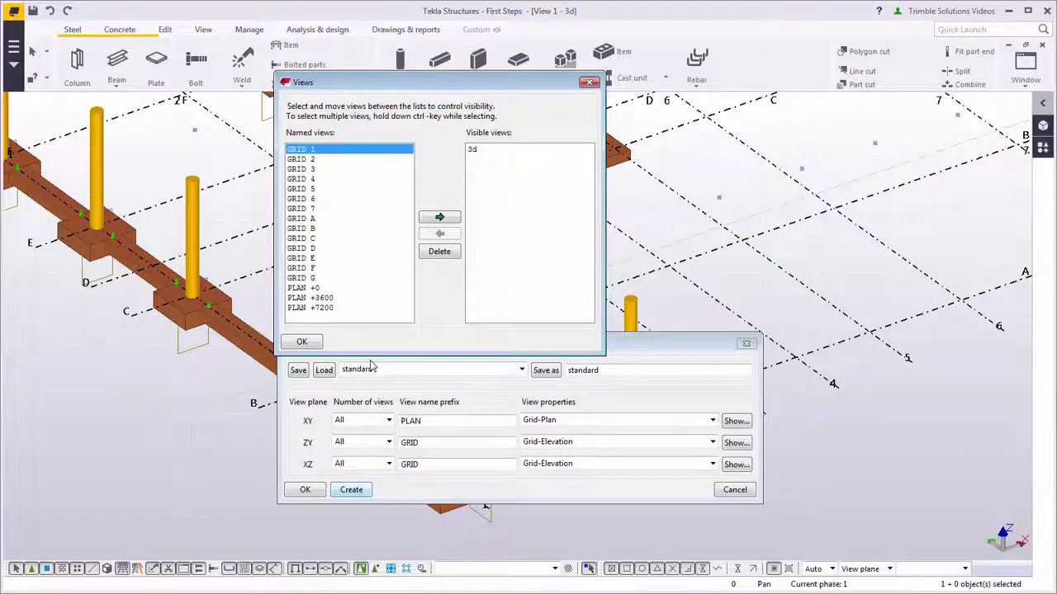
click(324, 297)
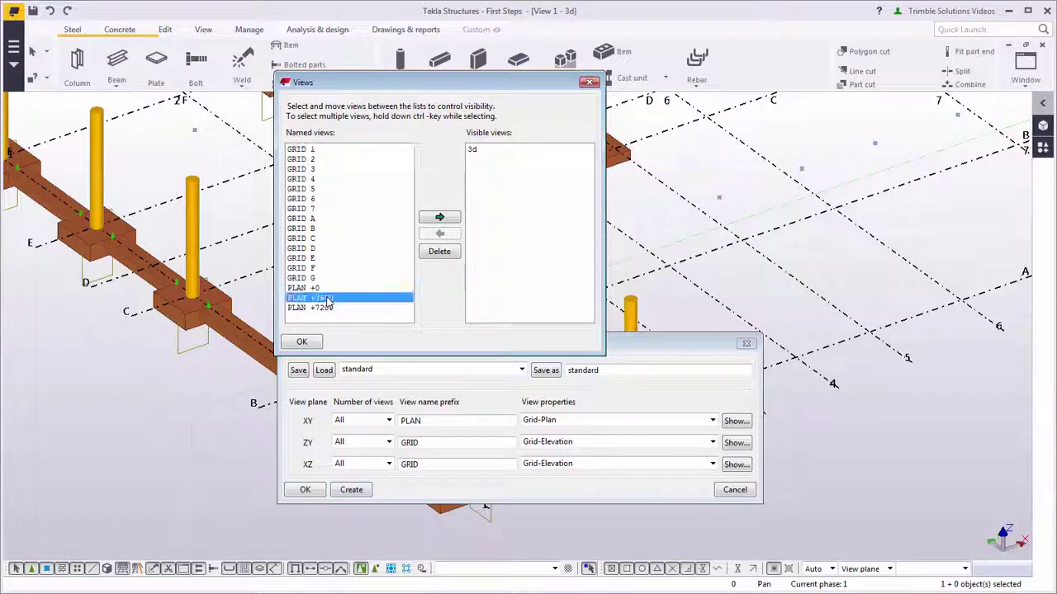
click(440, 217)
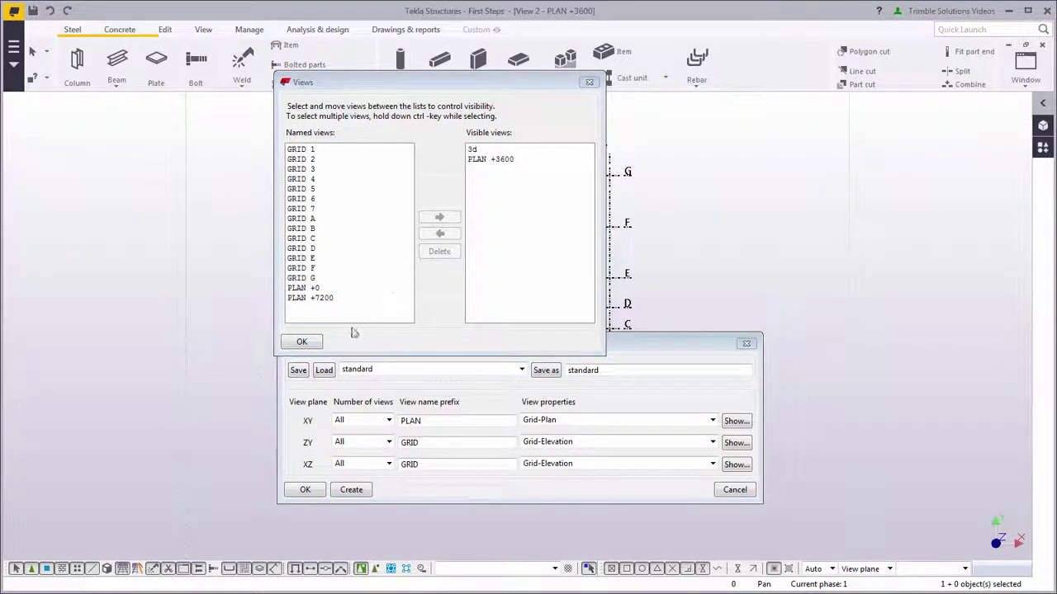
click(303, 342)
click(305, 490)
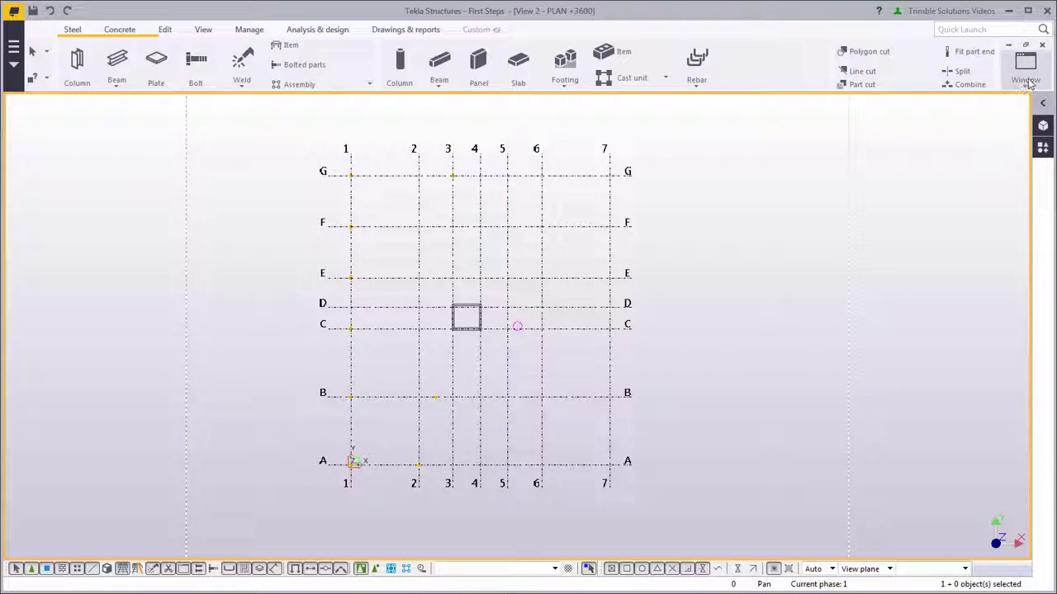
Tile the plan and 3D views vertically and fit the whole model in the 3D view.
click(1035, 89)
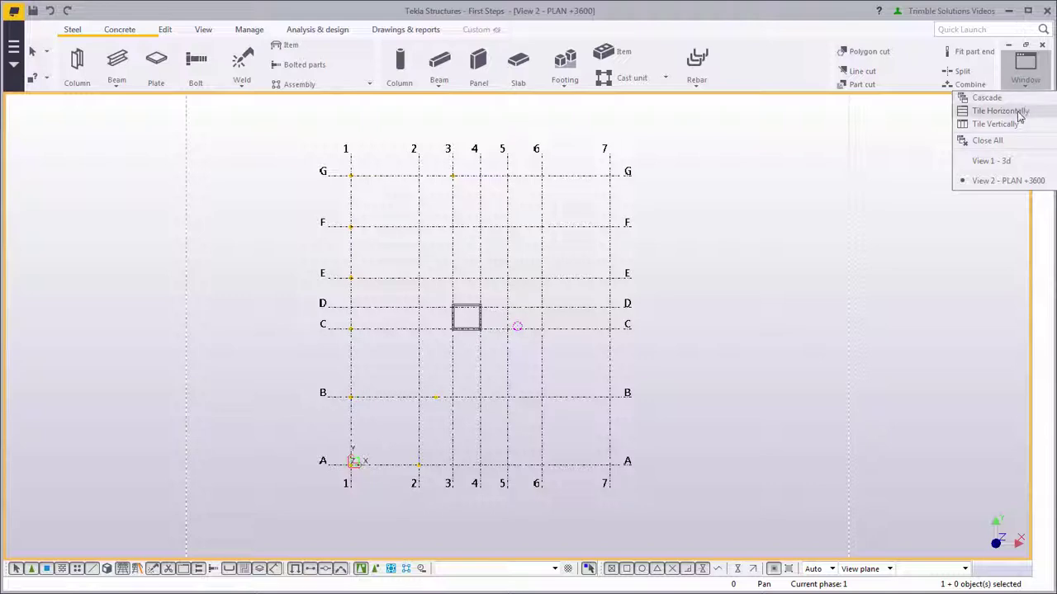
click(993, 124)
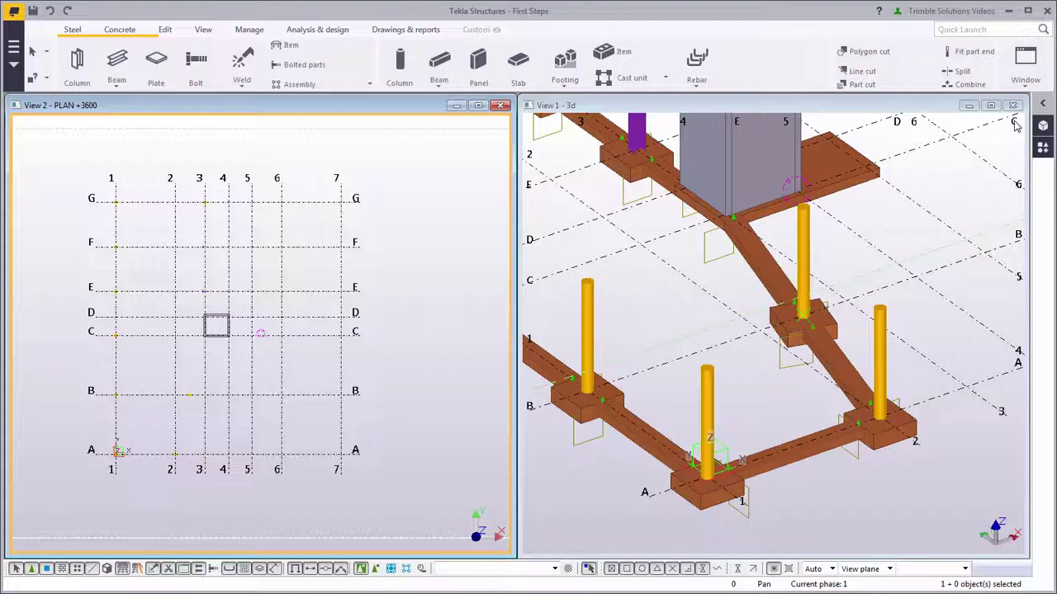
scroll(648, 216, down, 4)
middle_drag(649, 216, 728, 307)
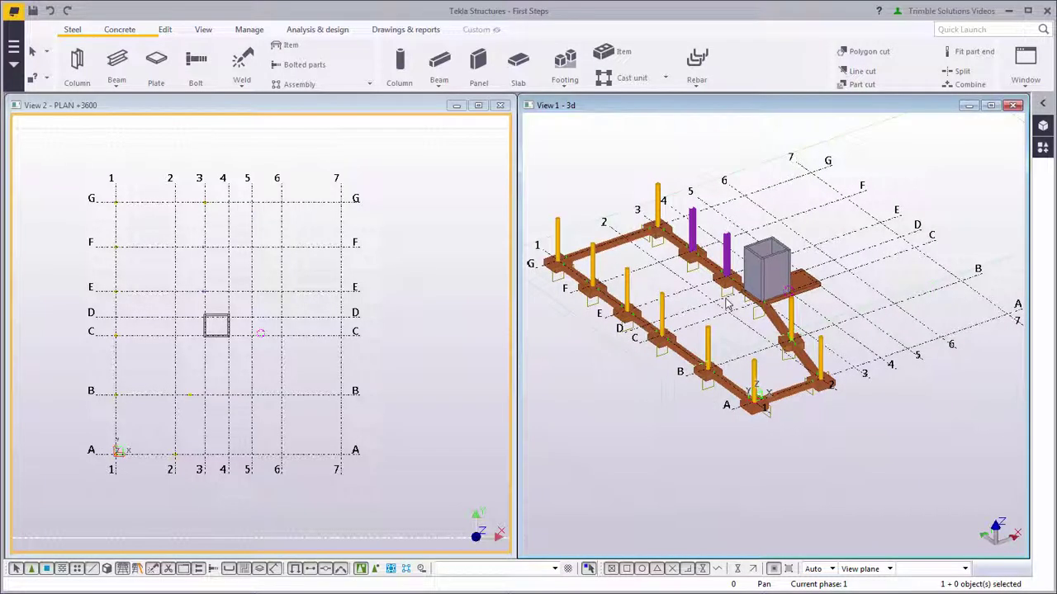
scroll(727, 306, up, 5)
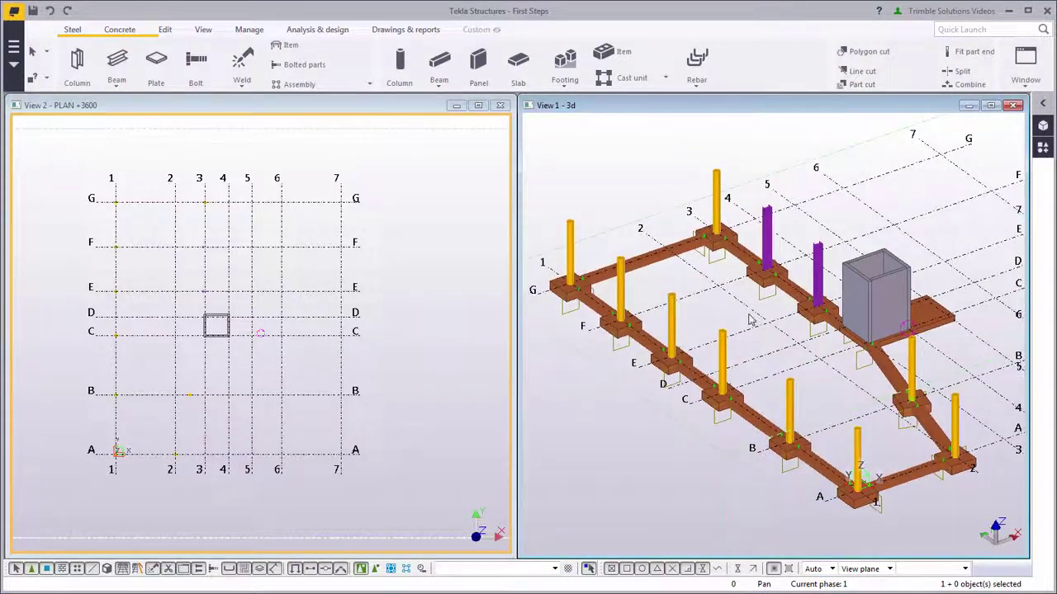
Fit the plan grid and change the concrete beam profile from 800*400 to 600*300.
key(Home)
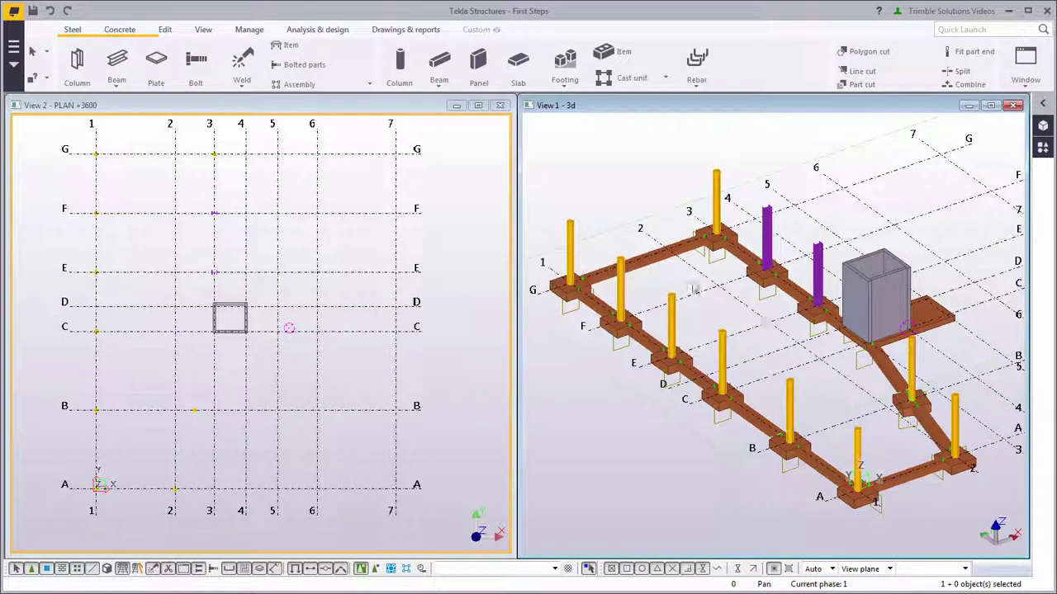
double_click(444, 63)
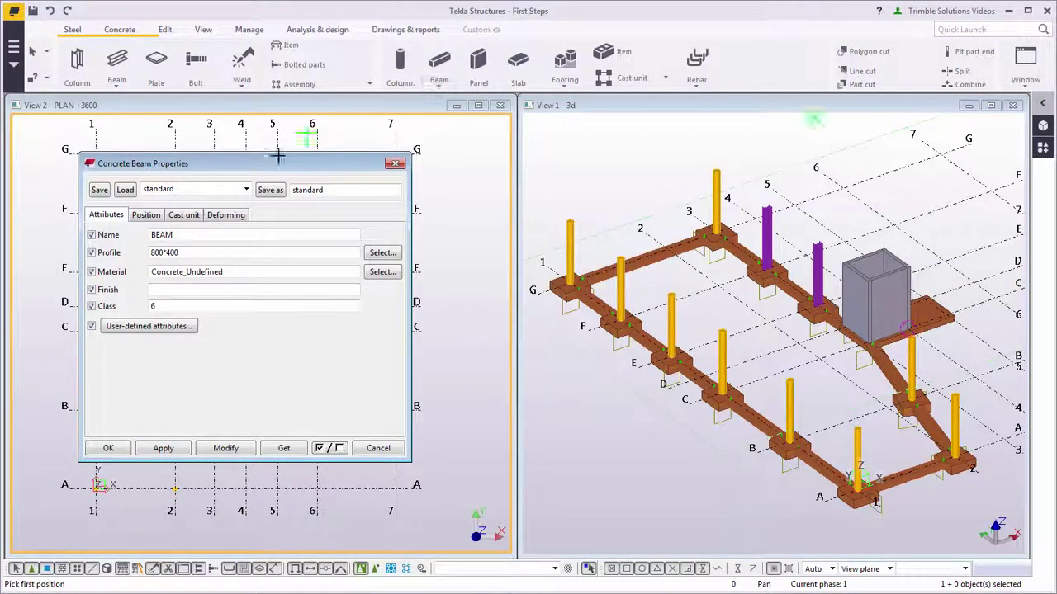
drag(248, 253, 145, 254)
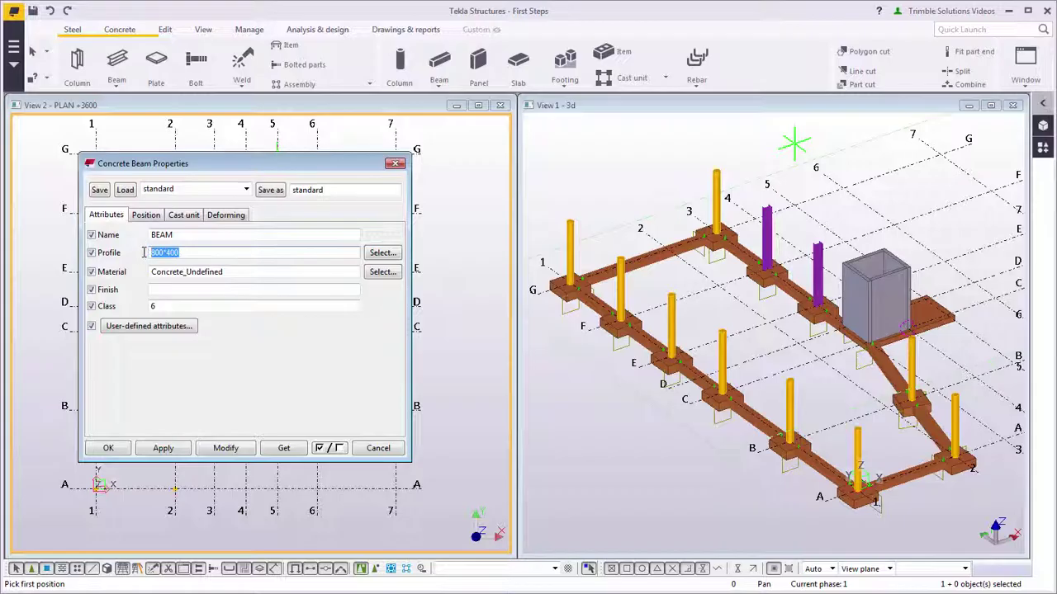
text(60)
click(104, 448)
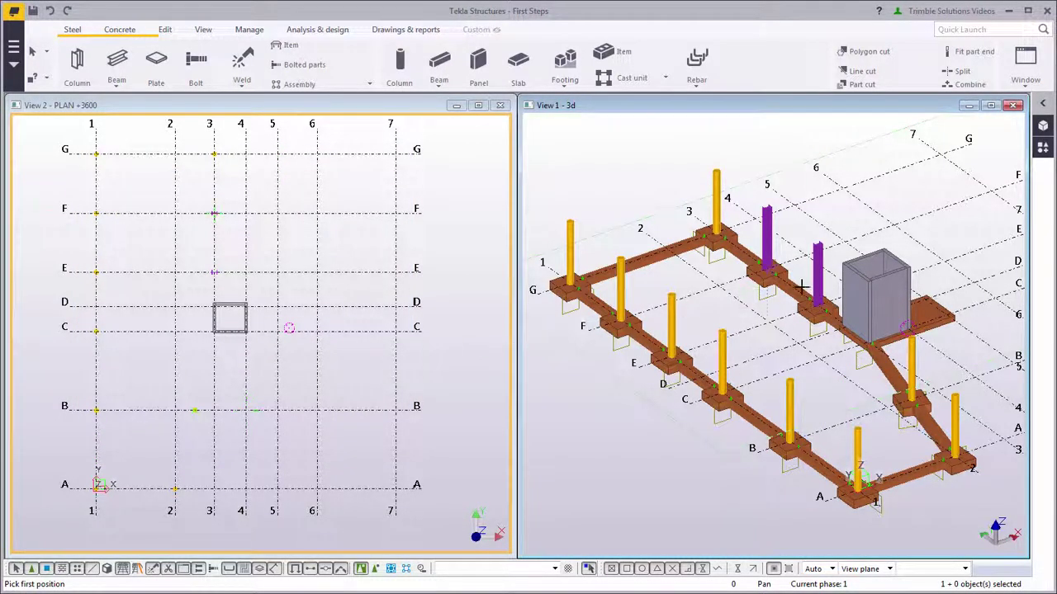
Draw beams linking the two purple column tops, on to G/3, then along grid G to G/1.
click(818, 244)
click(766, 210)
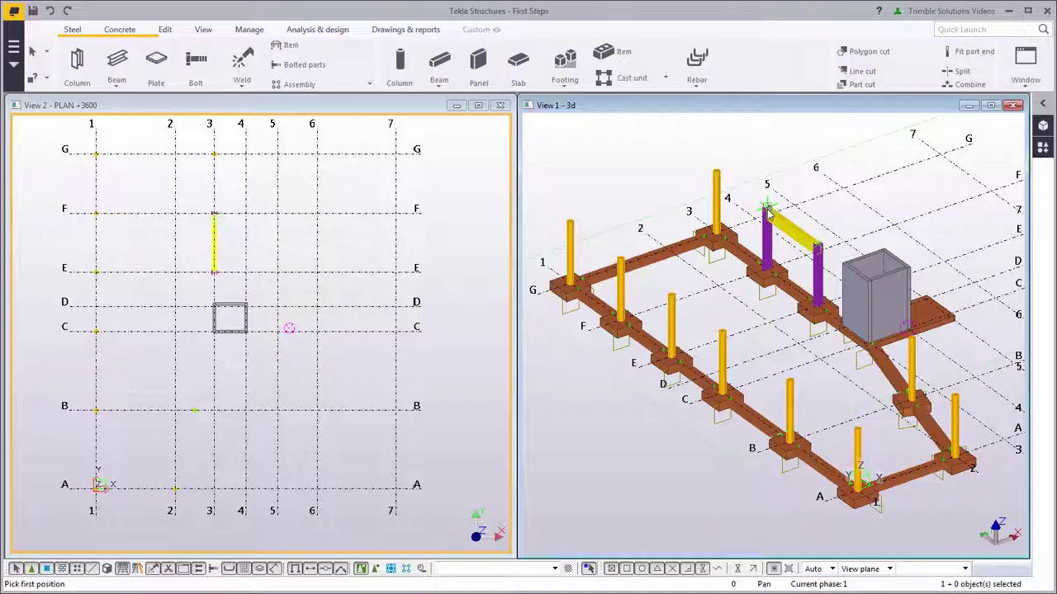
click(766, 211)
click(715, 172)
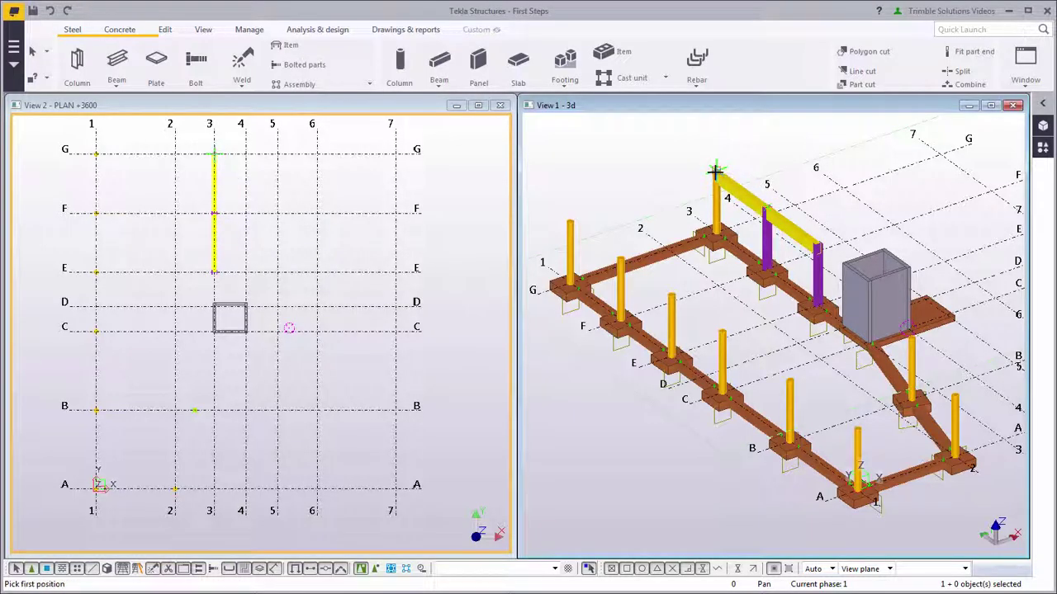
click(715, 172)
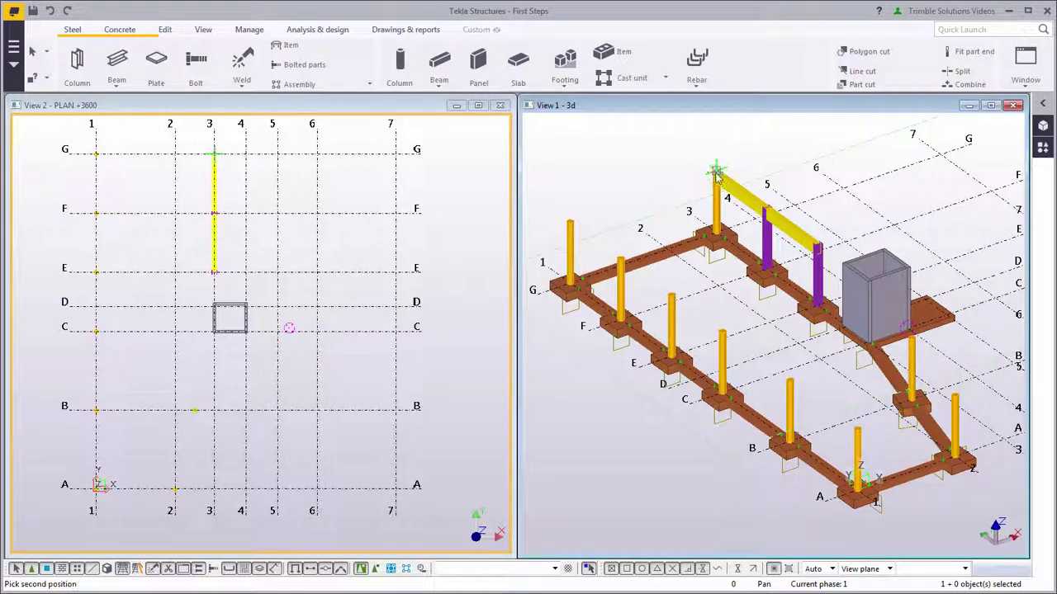
click(95, 156)
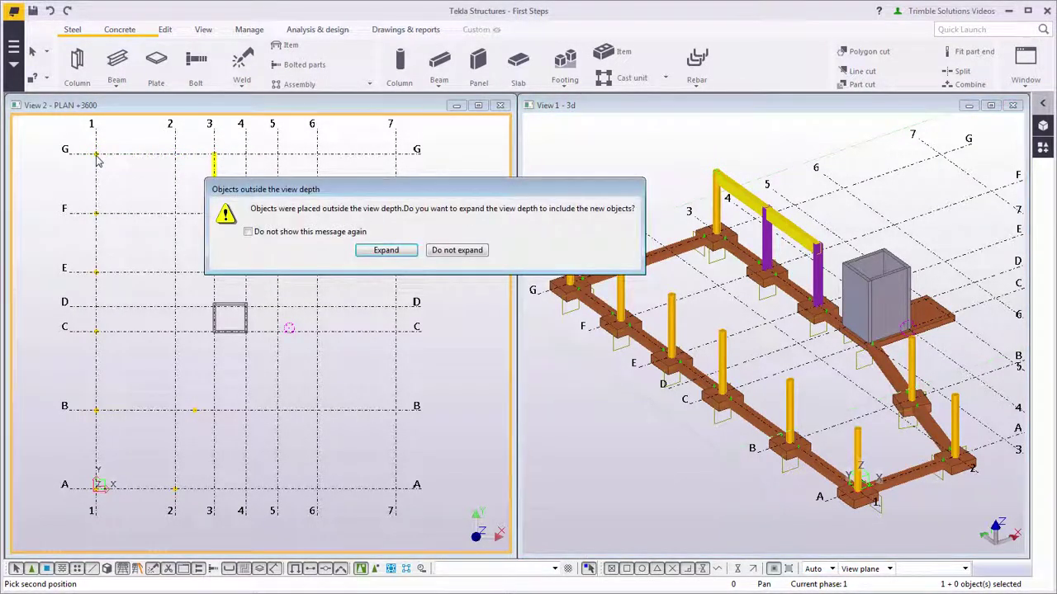
click(382, 251)
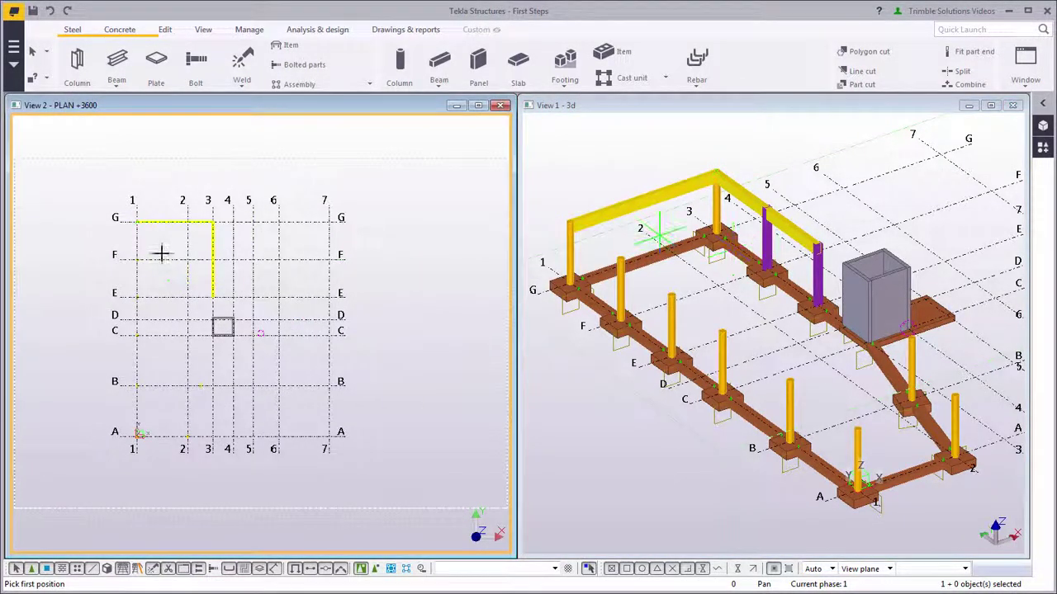
scroll(136, 244, up, 3)
scroll(139, 244, up, 2)
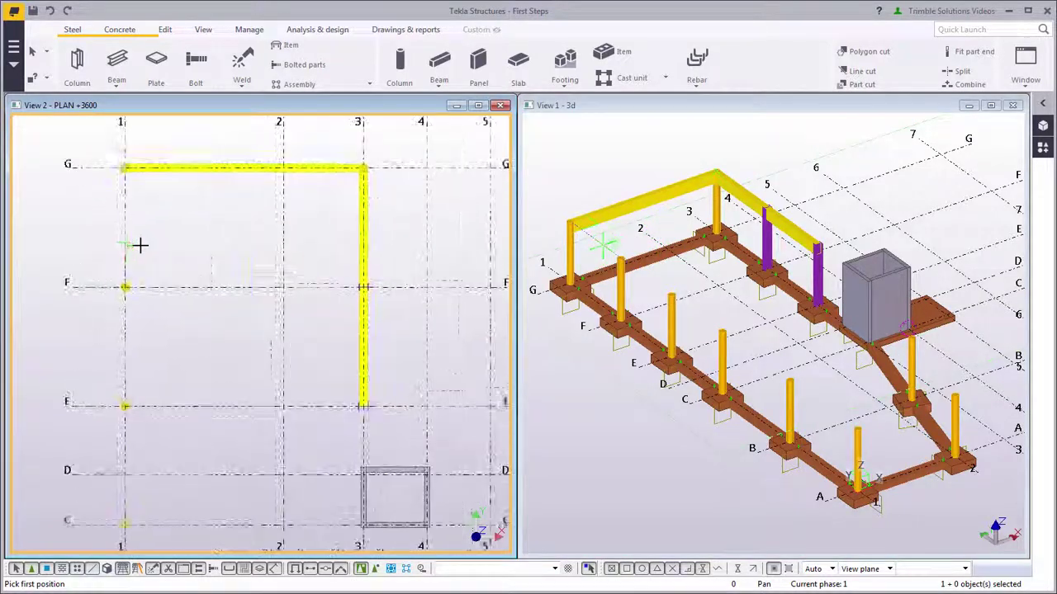
Add beams along grid 1 from G/1 to F/1 to E/1, plus a diagonal from E/1 toward D.
click(125, 168)
click(125, 286)
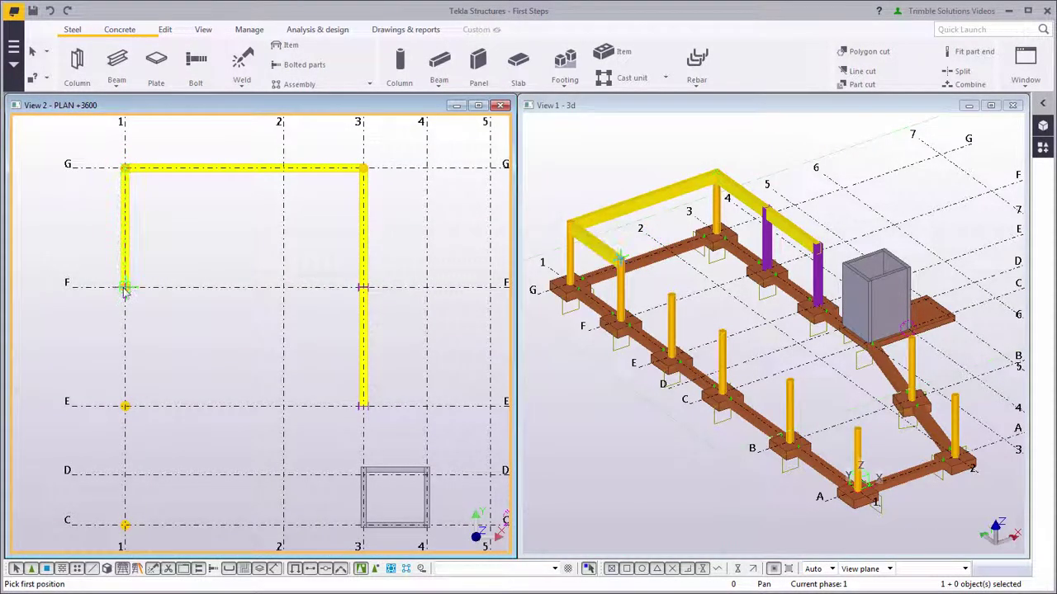
click(124, 288)
click(124, 407)
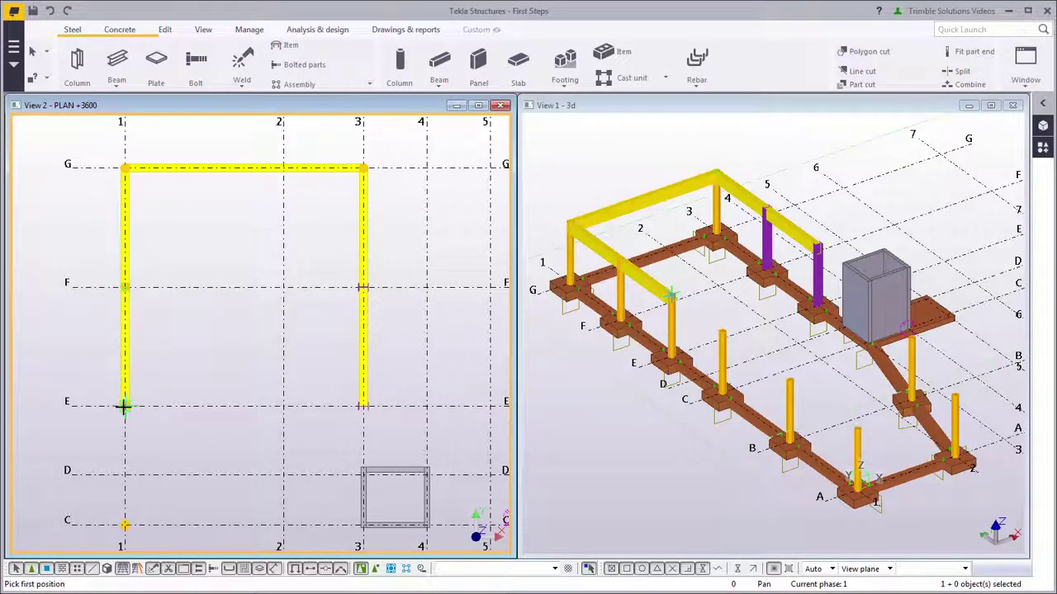
click(123, 406)
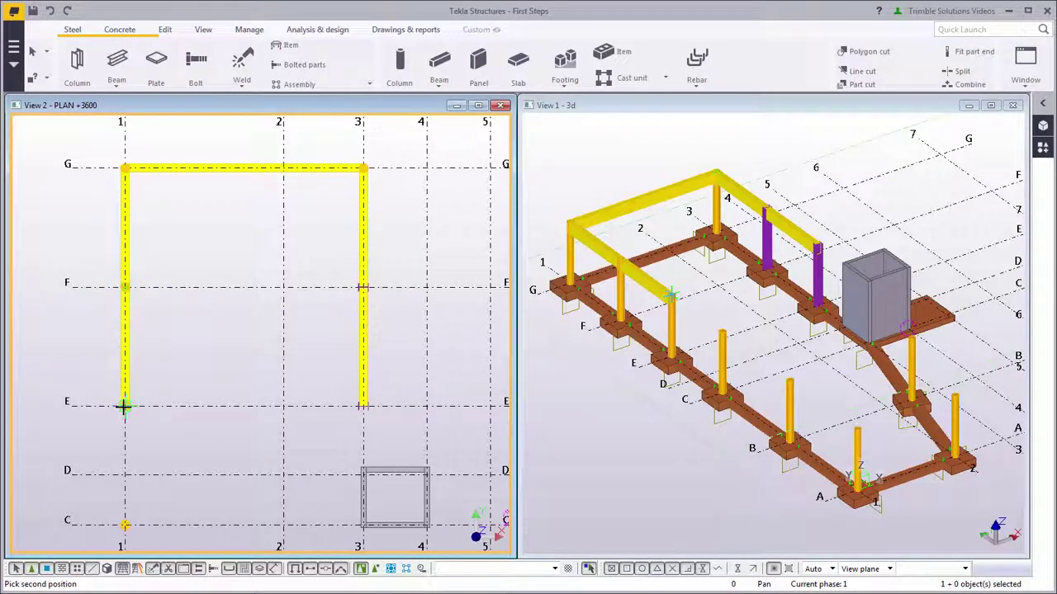
click(206, 474)
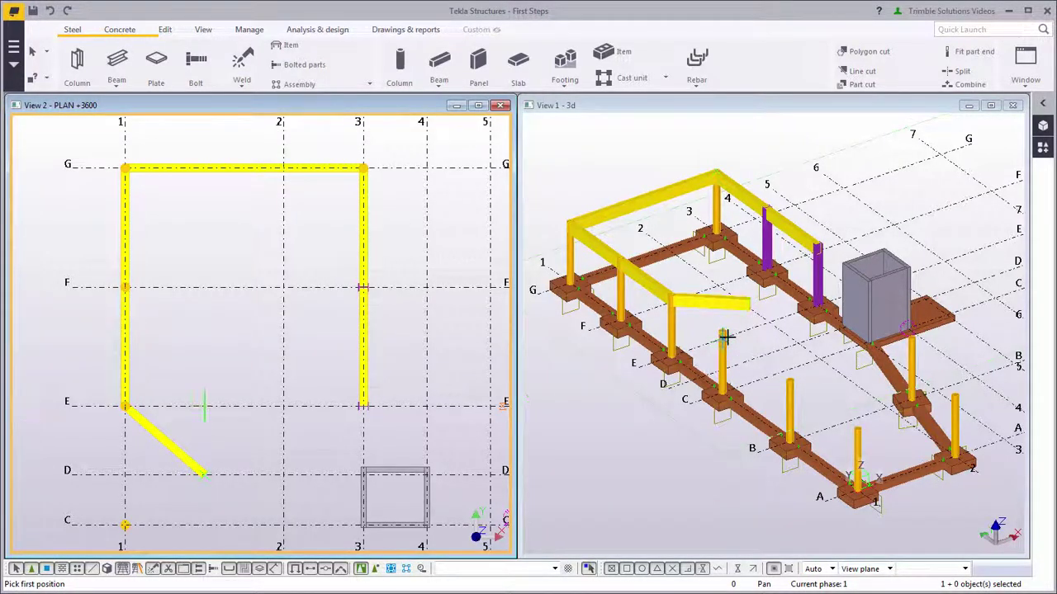
scroll(726, 338, up, 5)
scroll(734, 335, down, 3)
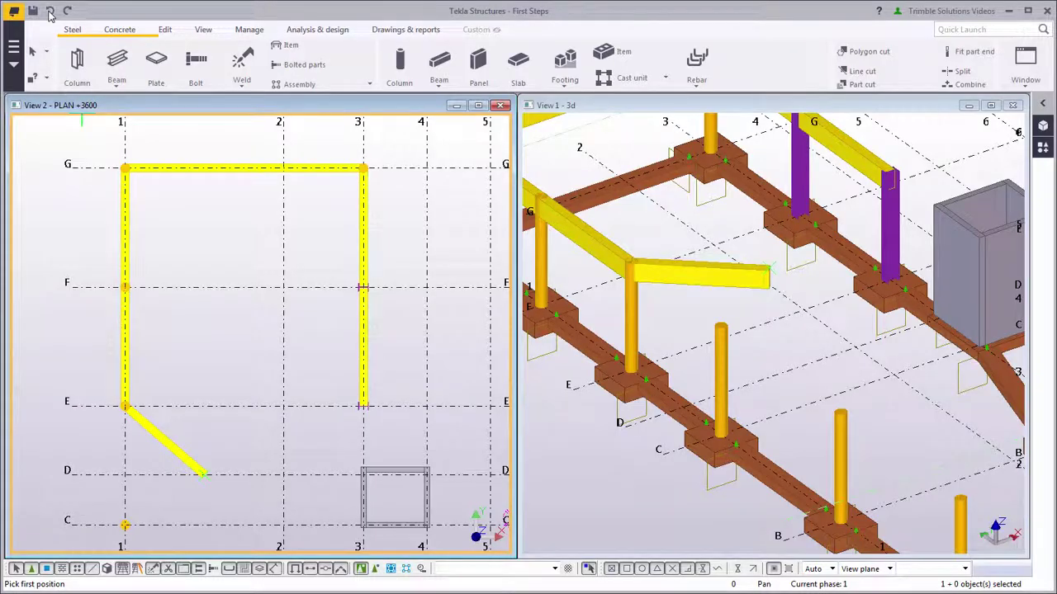
Undo the stray diagonal beam and place beams E1 to C1 and C1 to B1.
click(50, 10)
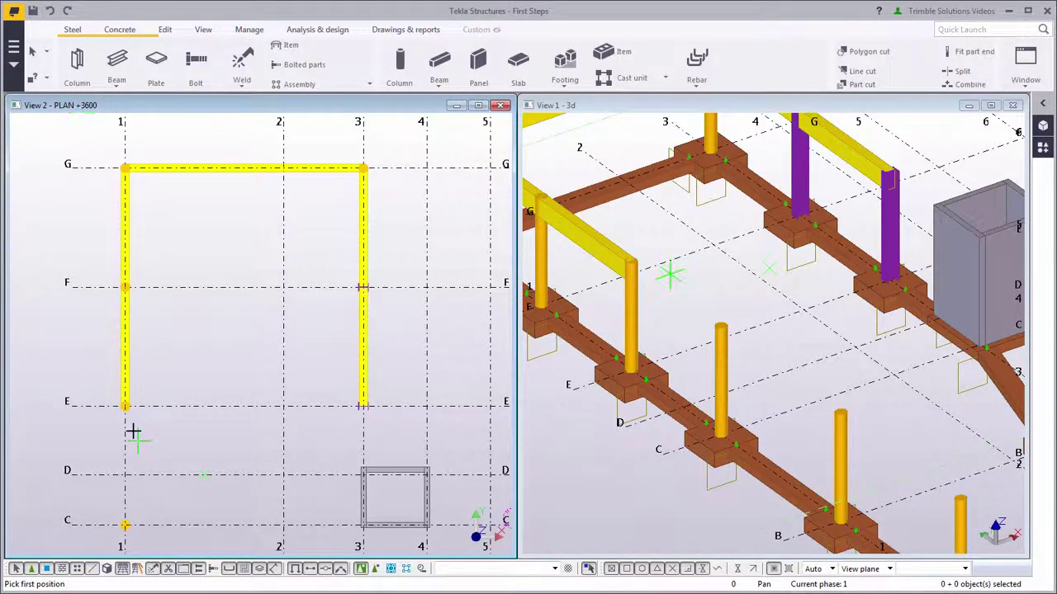
click(125, 404)
middle_drag(127, 405, 127, 182)
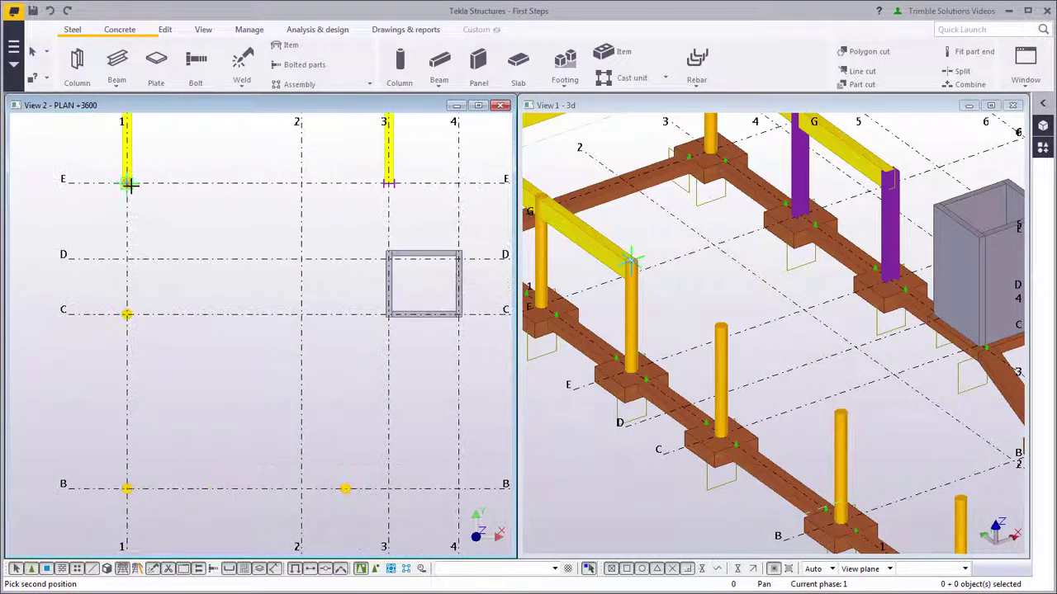
click(125, 314)
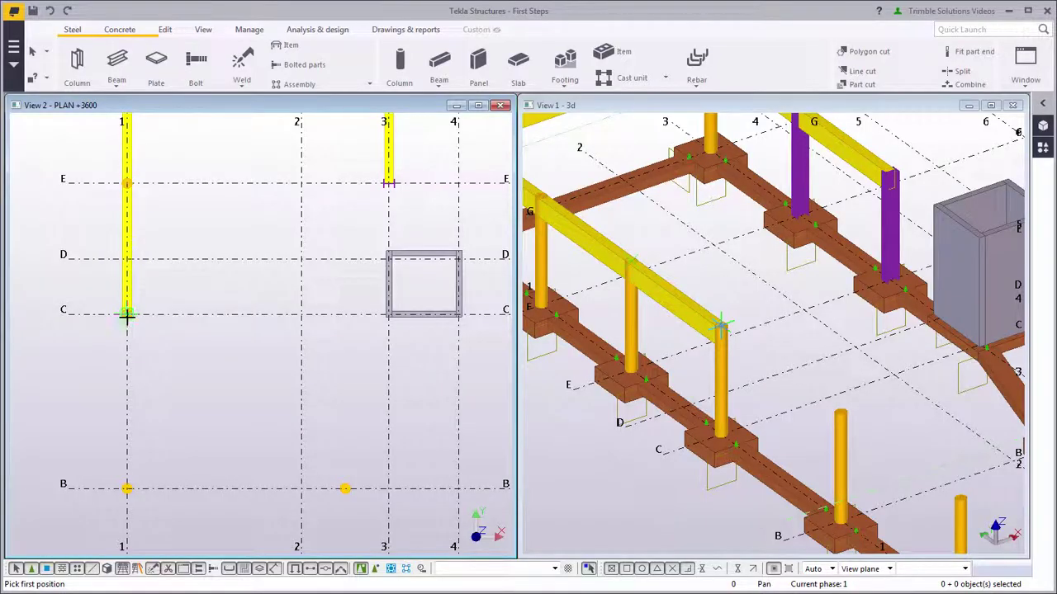
click(126, 313)
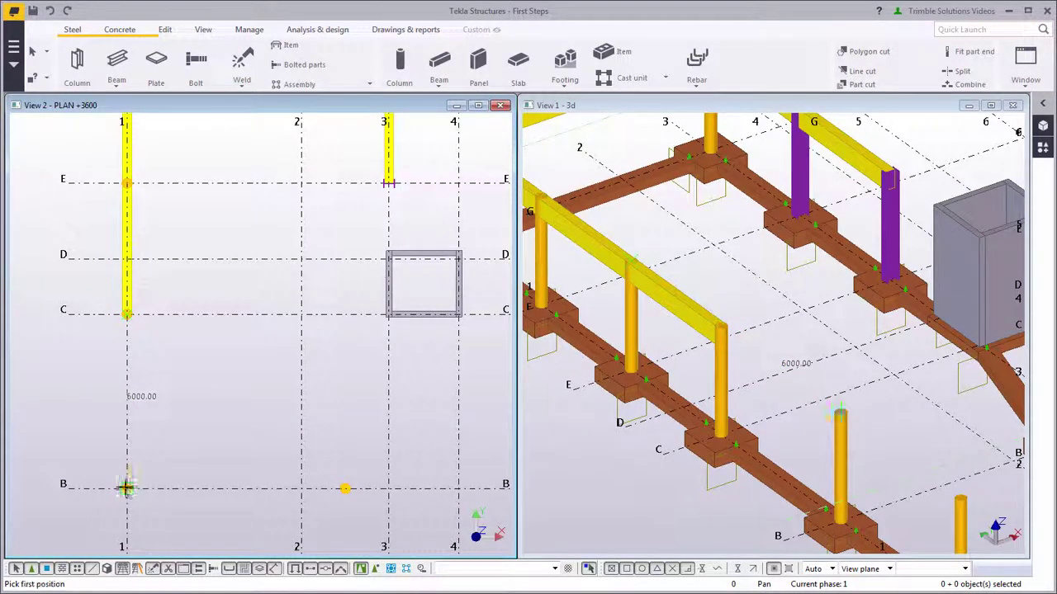
click(126, 488)
Continue with beams B1 to A1, A1 to A2, and an angled beam from A2 to grid B.
middle_drag(160, 505, 132, 270)
scroll(170, 292, down, 1)
click(133, 270)
click(132, 428)
click(135, 426)
click(292, 428)
click(292, 428)
click(332, 269)
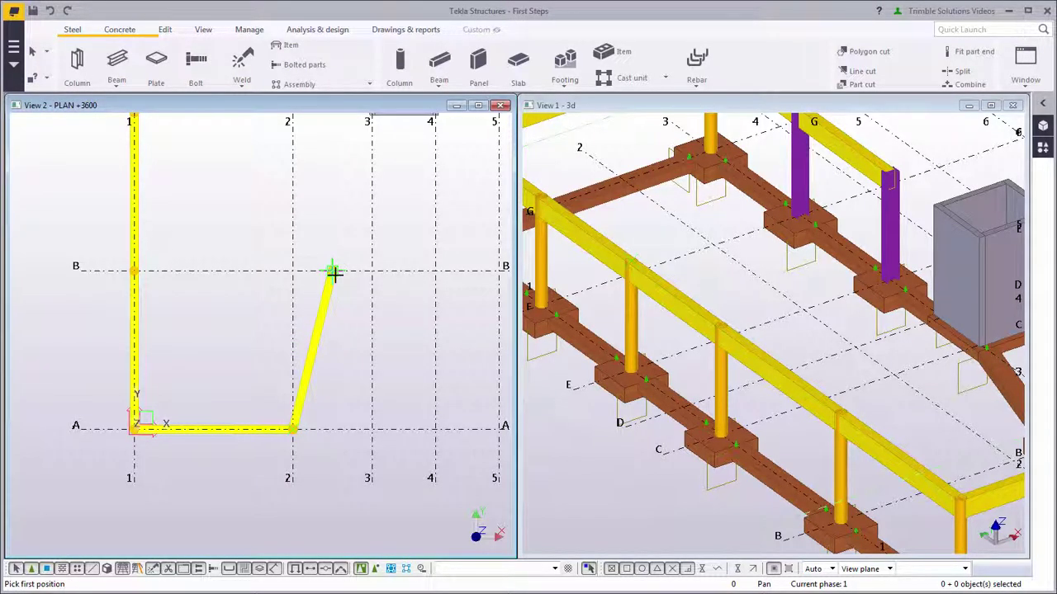
middle_drag(347, 231, 311, 358)
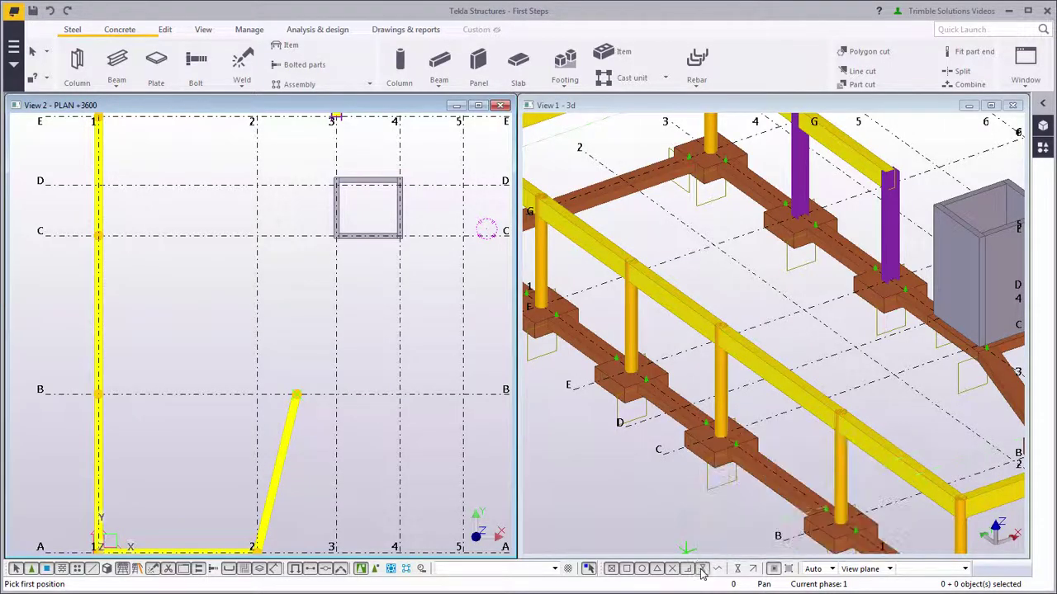
Place a beam from the angled beam's end to the shaft corner at 3/C.
click(297, 394)
scroll(337, 241, up, 1)
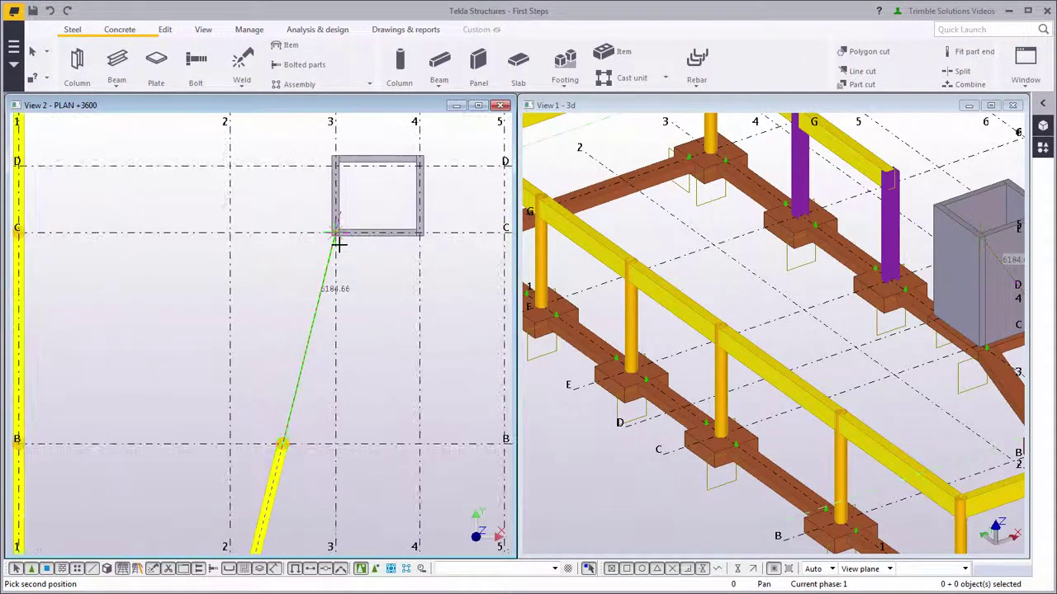
scroll(336, 240, up, 1)
scroll(332, 235, up, 1)
click(335, 225)
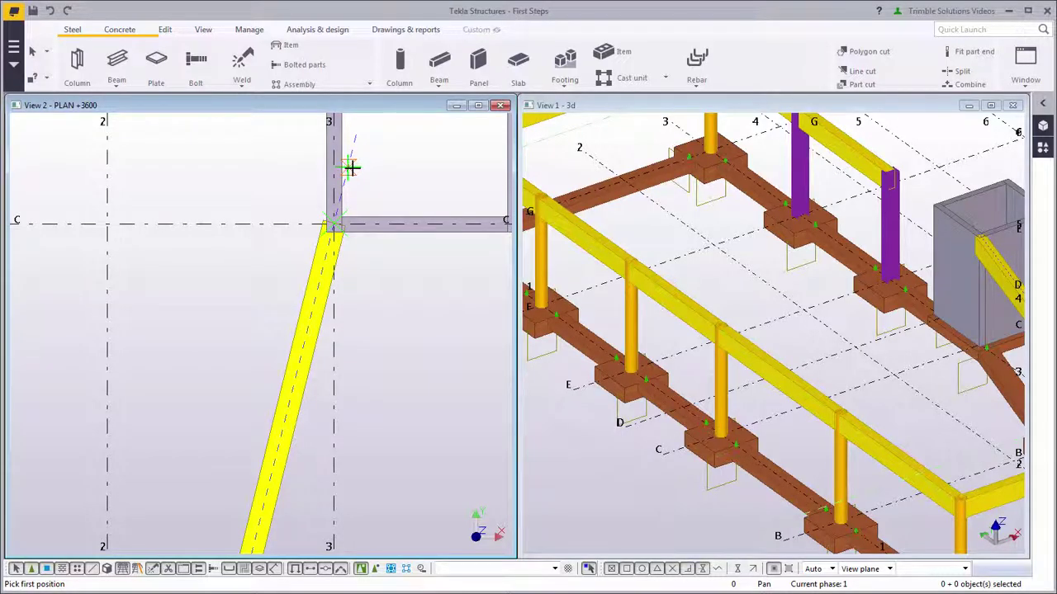
Add a beam up line 3 from the top of the shaft to grid E.
middle_drag(358, 154, 346, 369)
click(329, 309)
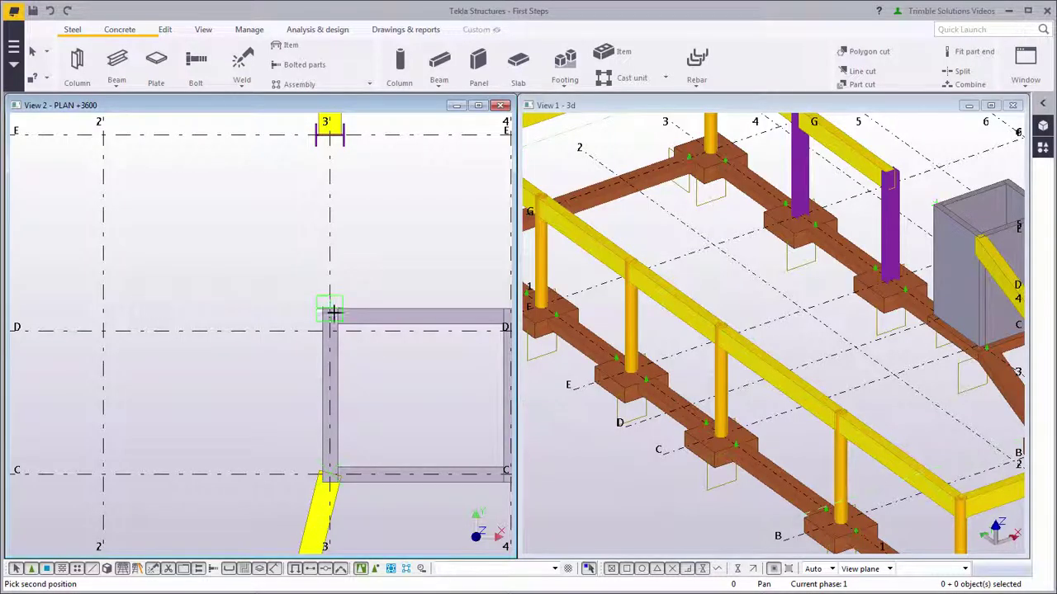
click(328, 134)
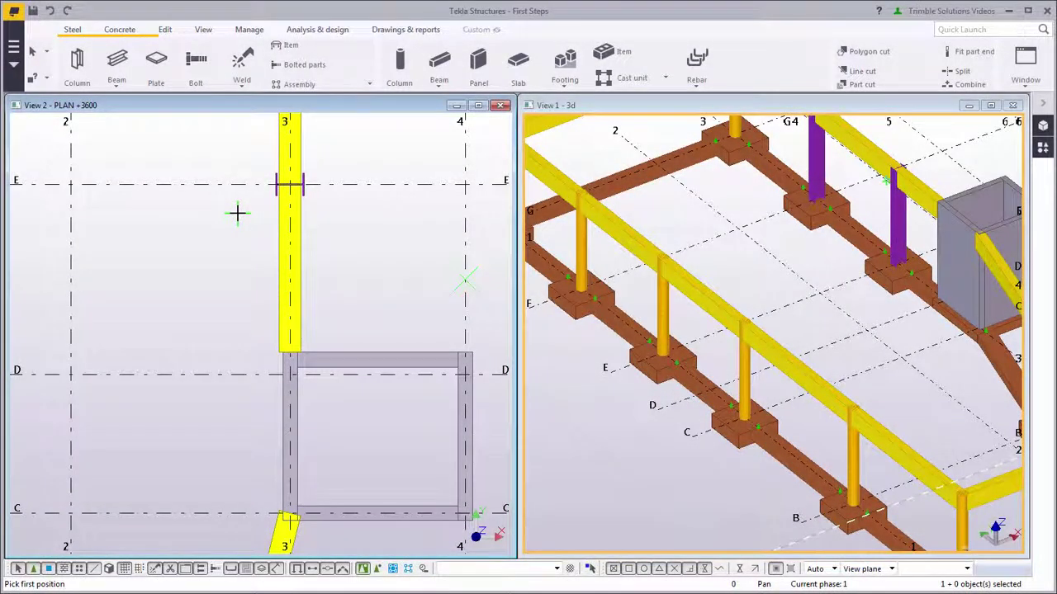
scroll(237, 214, down, 5)
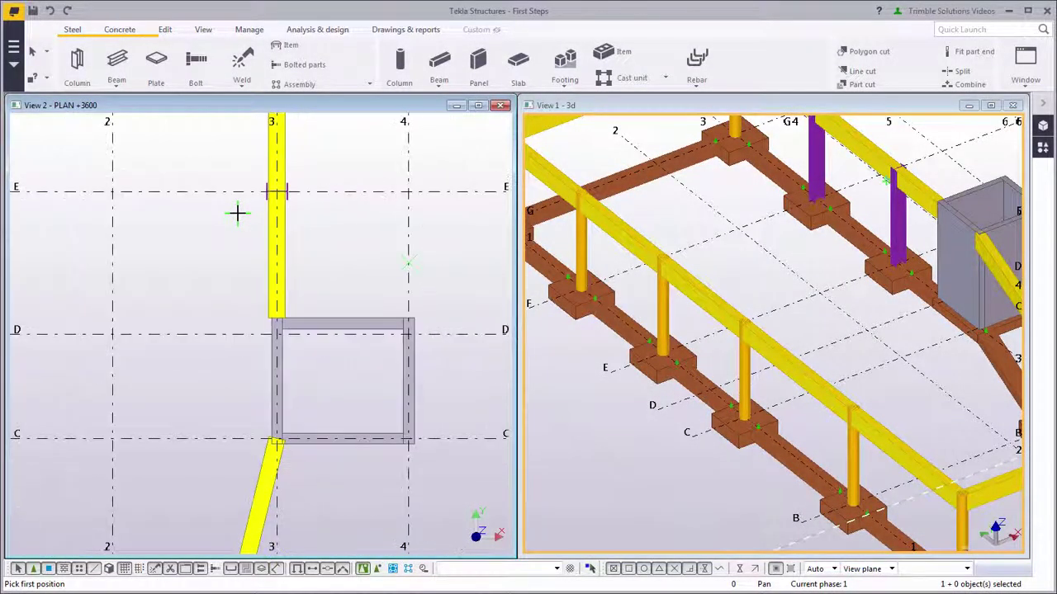
Place beams along grid F and grid E, each from line 1 to line 3.
middle_drag(114, 177, 266, 388)
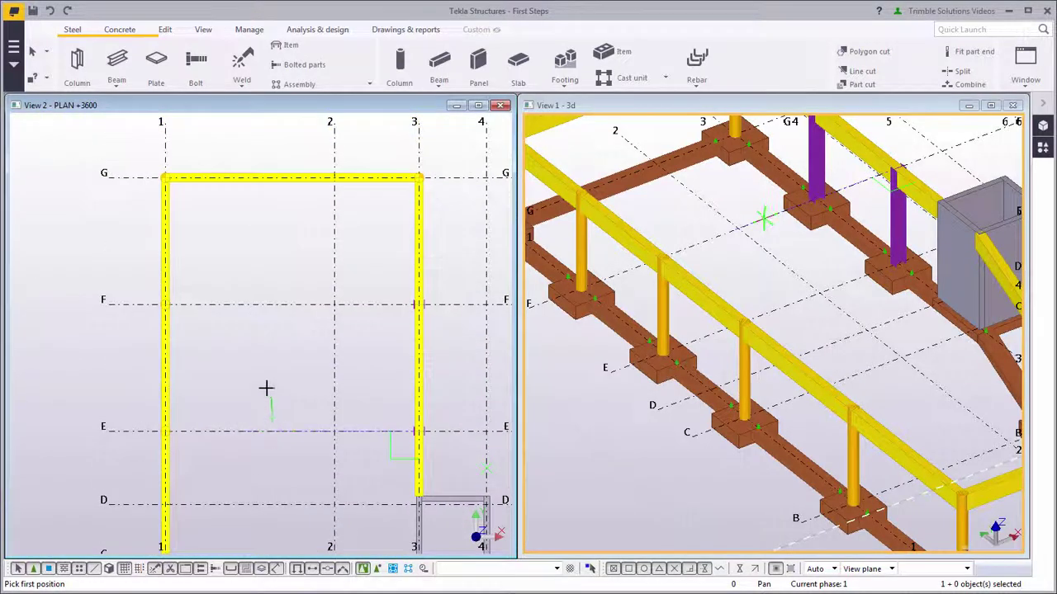
click(165, 304)
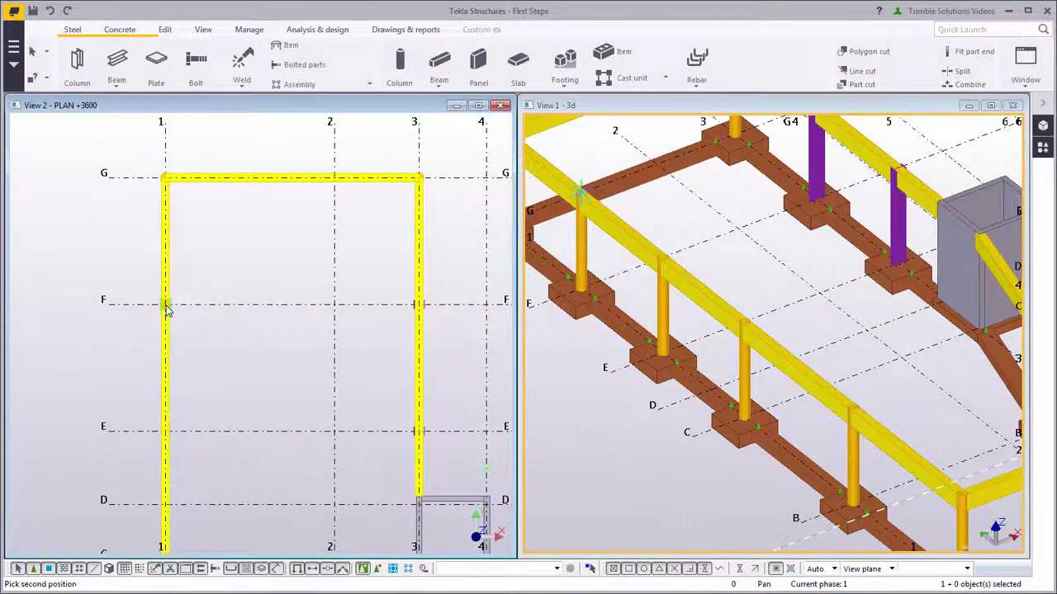
click(417, 304)
scroll(156, 271, up, 1)
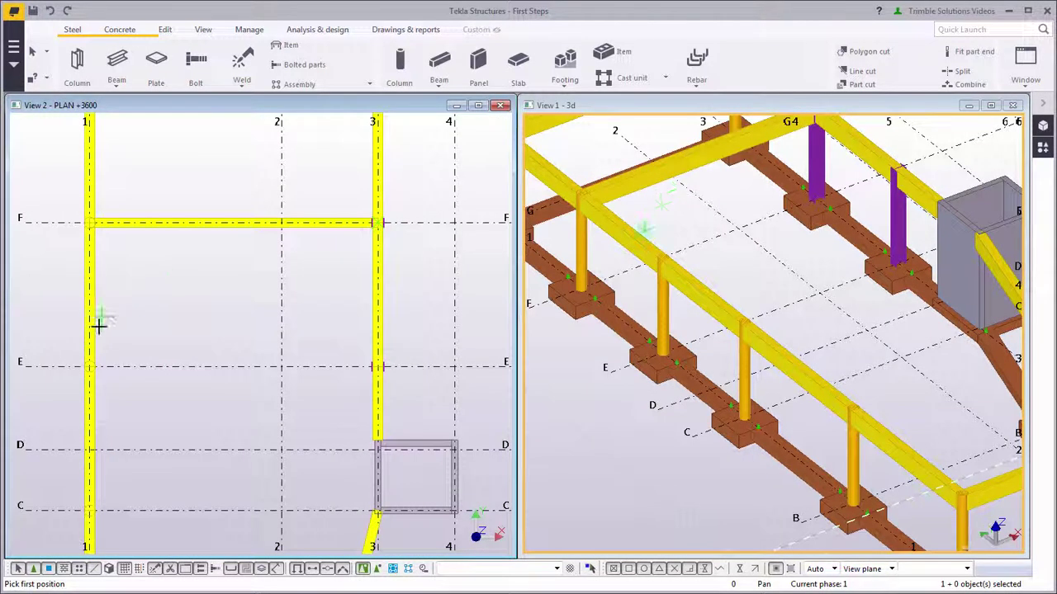
click(89, 364)
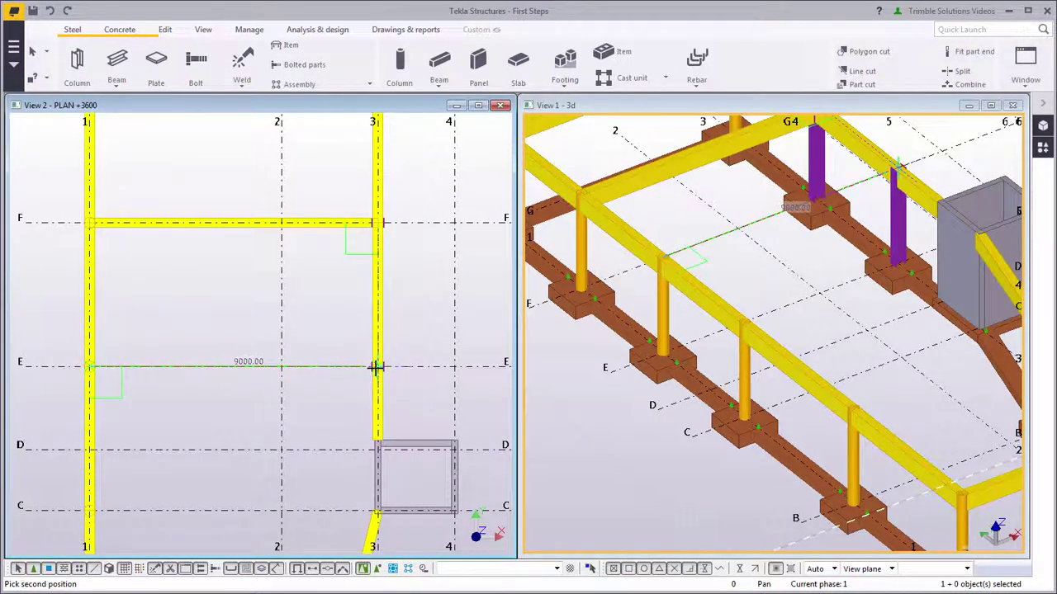
scroll(376, 364, up, 1)
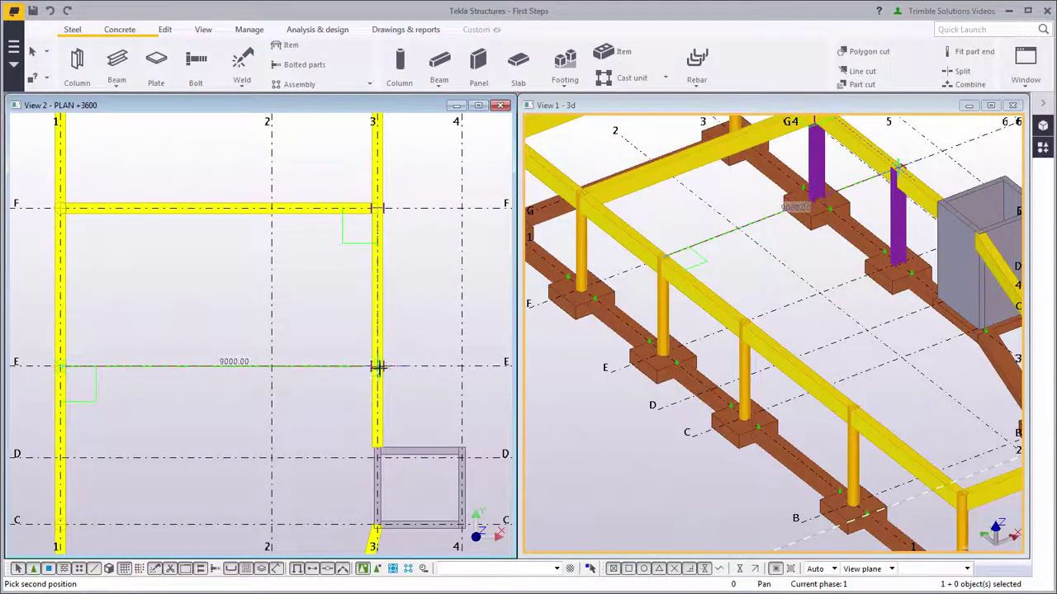
click(378, 367)
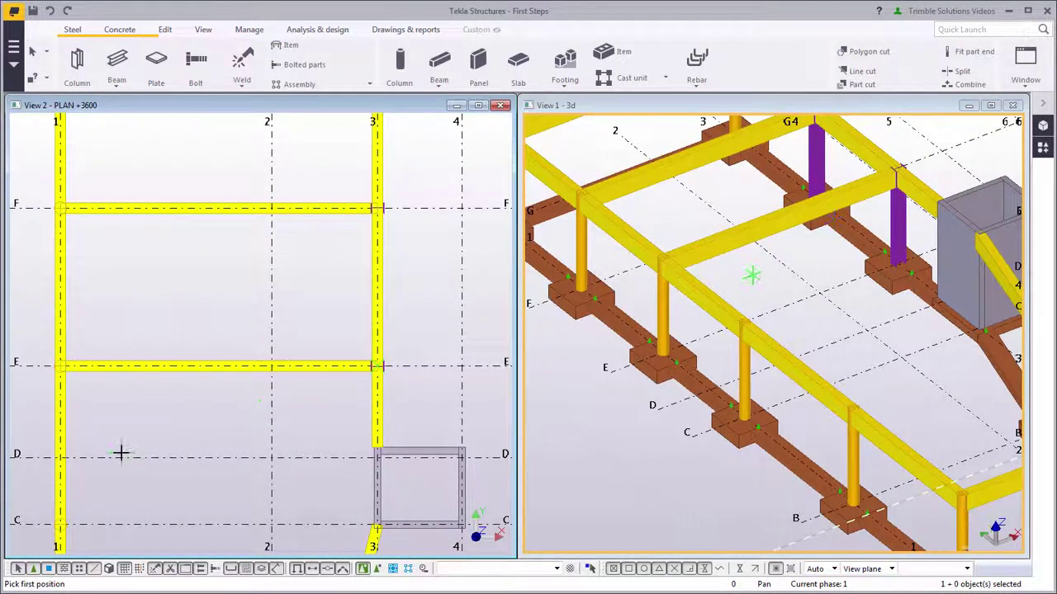
Add a beam along grid C from 1 to 3 and along B to the sloped beam.
scroll(151, 465, down, 1)
middle_drag(151, 464, 165, 281)
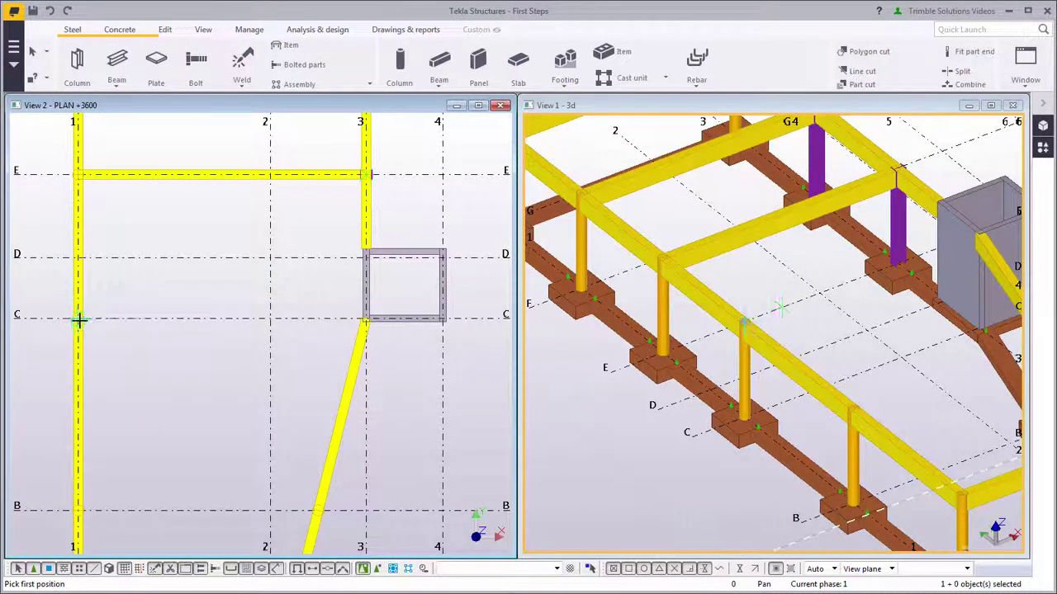
click(79, 317)
click(366, 318)
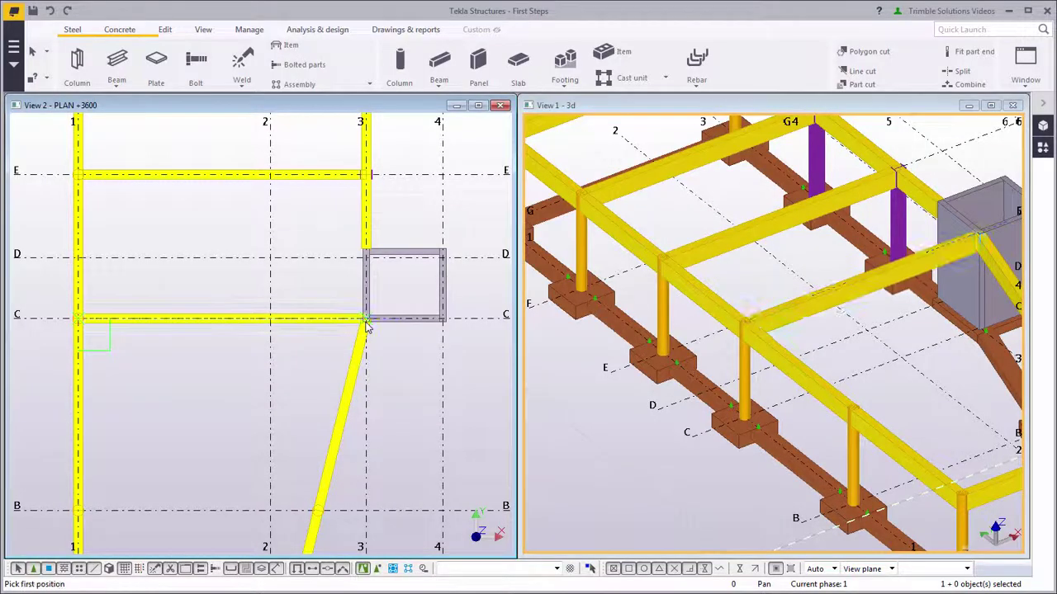
middle_drag(238, 462, 255, 338)
scroll(255, 338, down, 1)
middle_drag(234, 396, 255, 321)
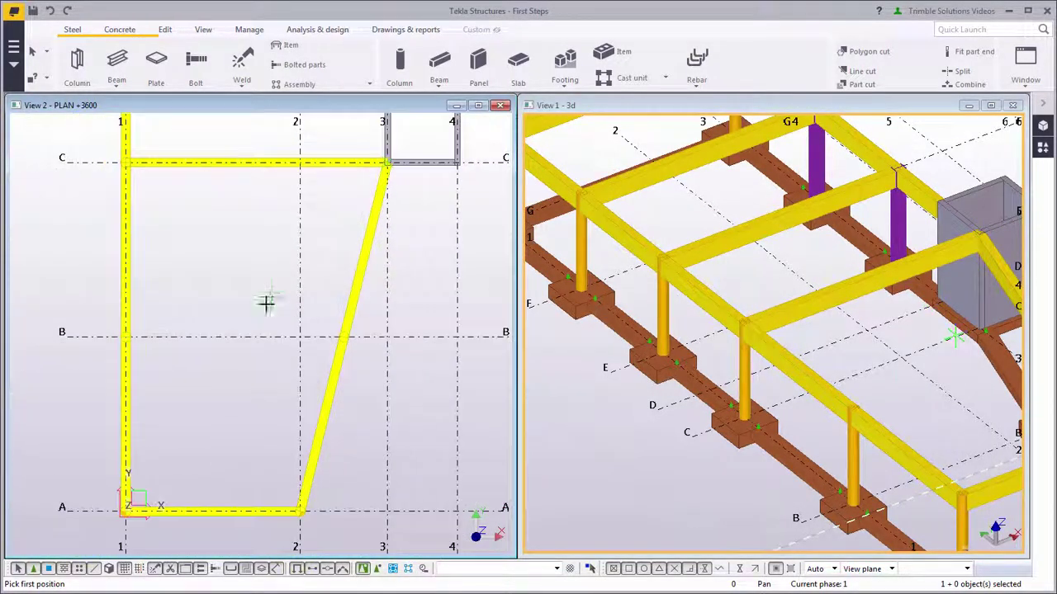
click(129, 336)
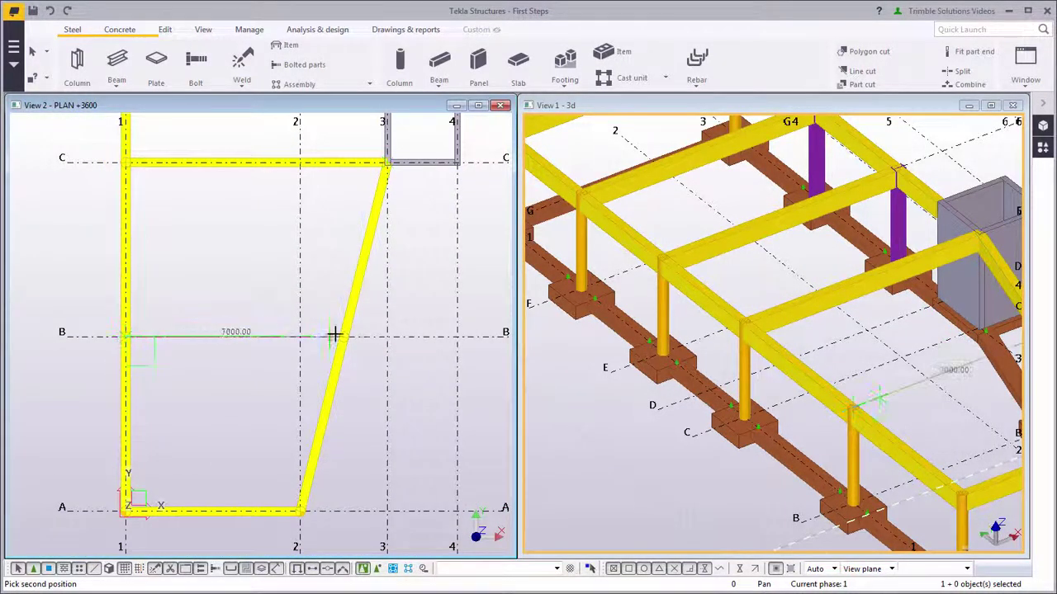
click(343, 337)
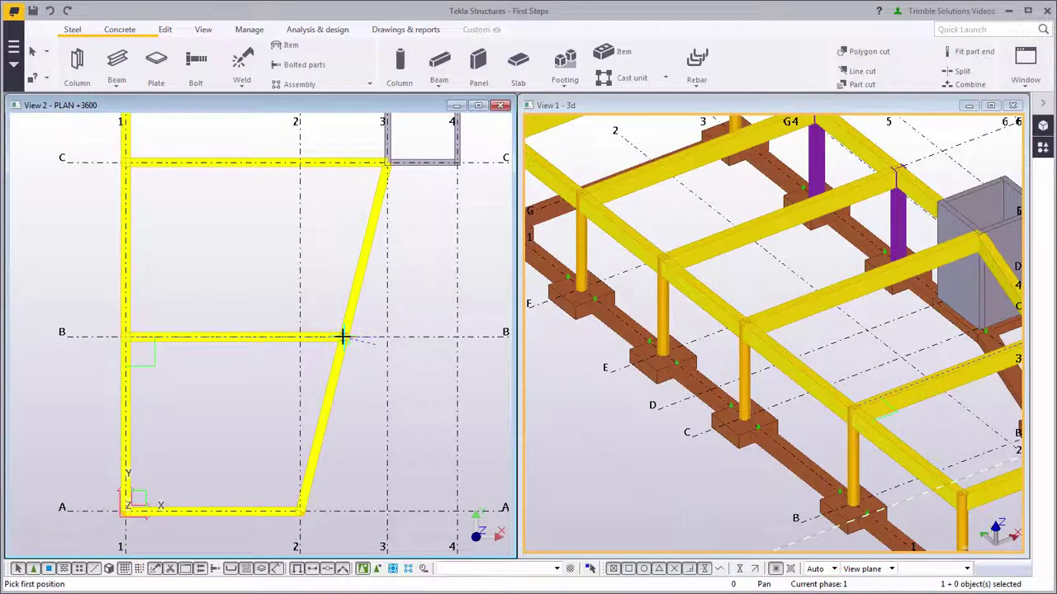
Interrupt beam placement and select the sloped beam between grids C and B.
right_click(343, 334)
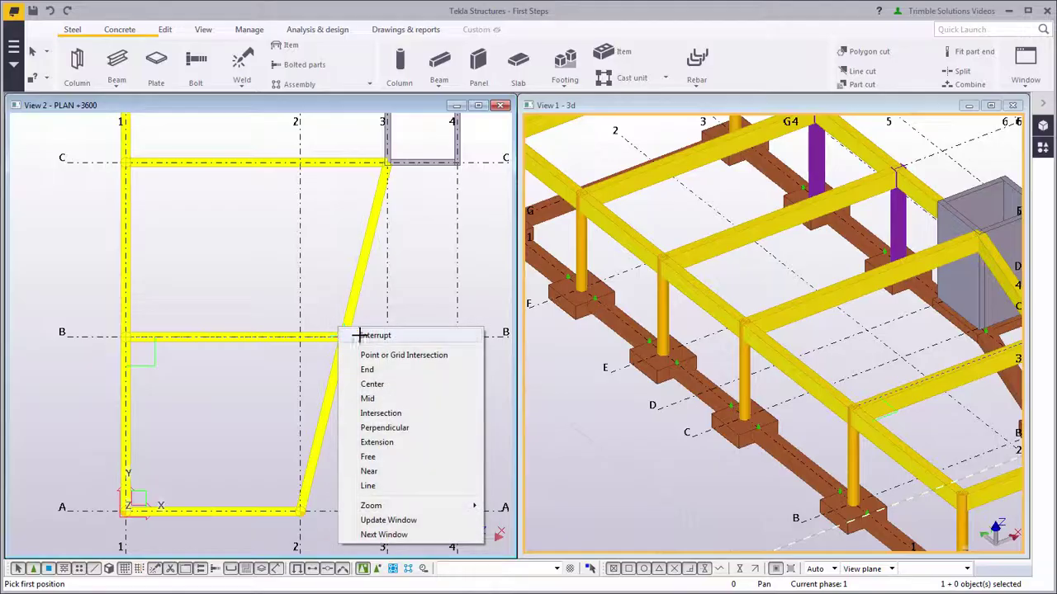
click(359, 334)
click(363, 255)
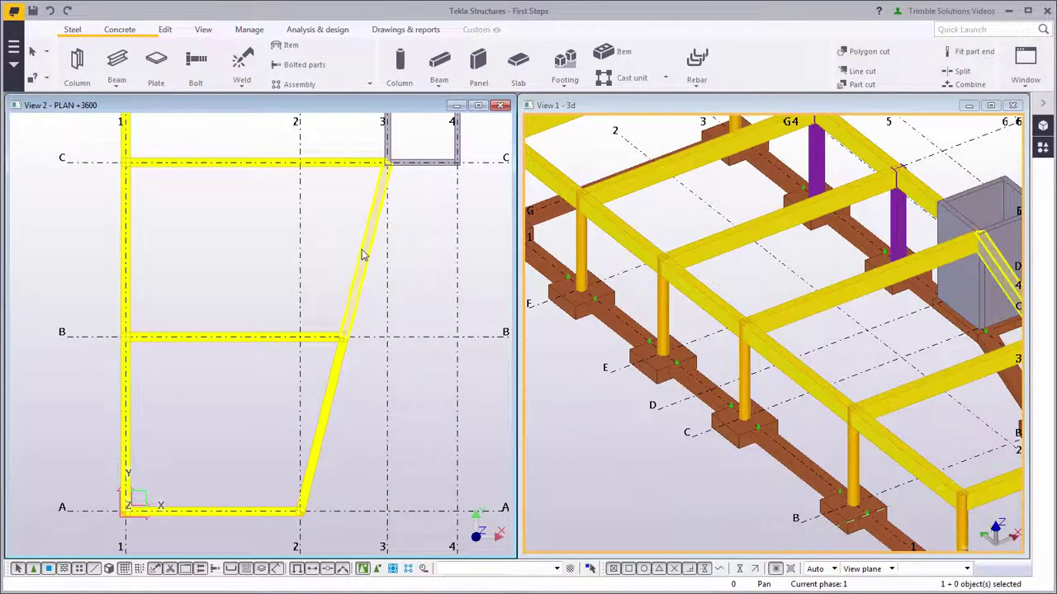
scroll(321, 229, down, 3)
middle_drag(321, 229, 297, 374)
scroll(351, 305, up, 2)
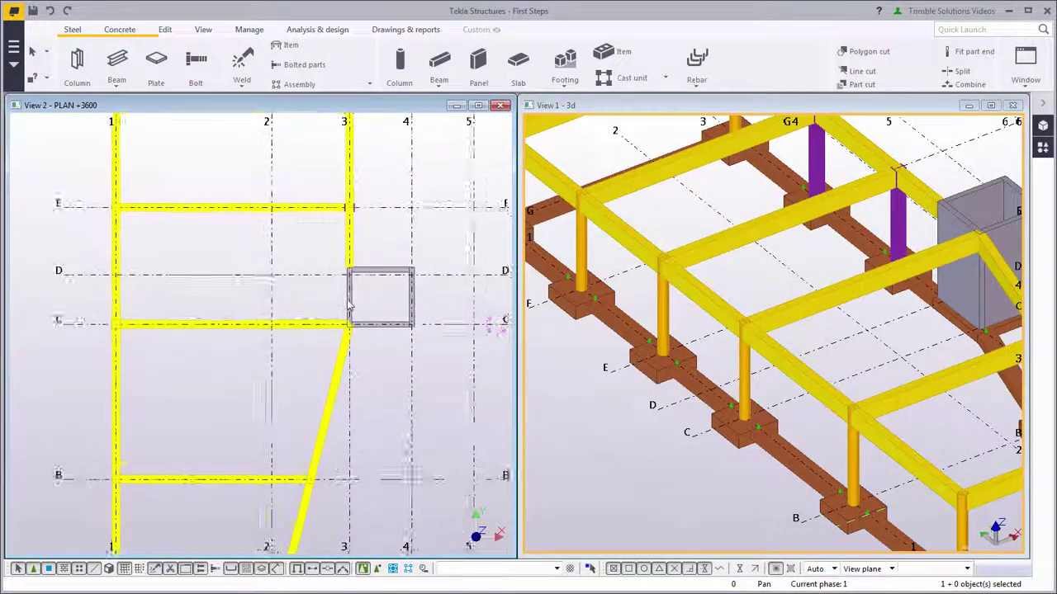
Thicken the grid-3 shaft wall panel outward to 250 and expand the view depth.
scroll(361, 305, up, 5)
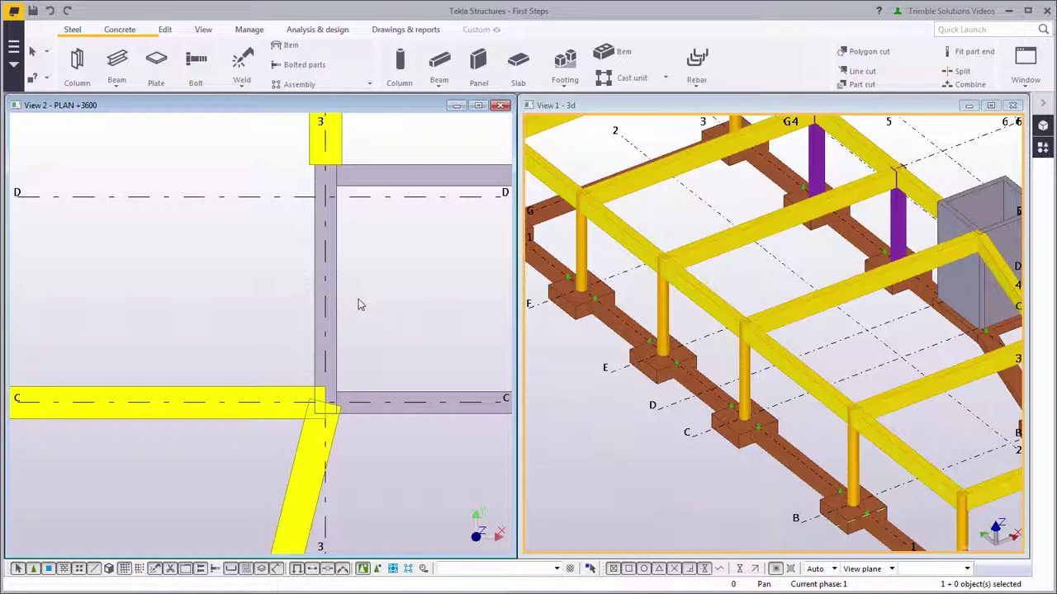
click(315, 296)
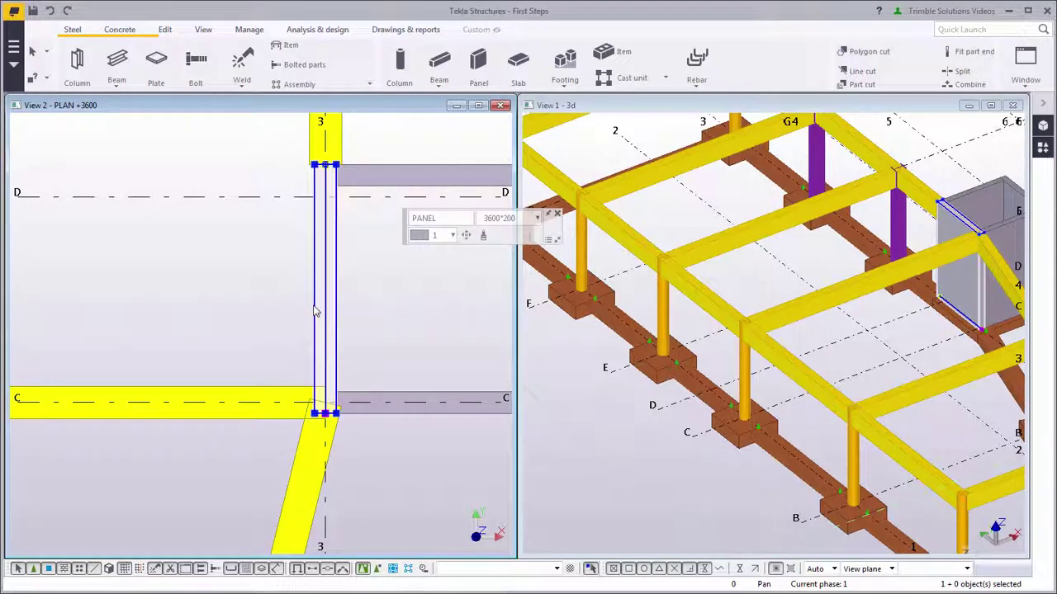
drag(312, 310, 307, 310)
scroll(308, 310, up, 1)
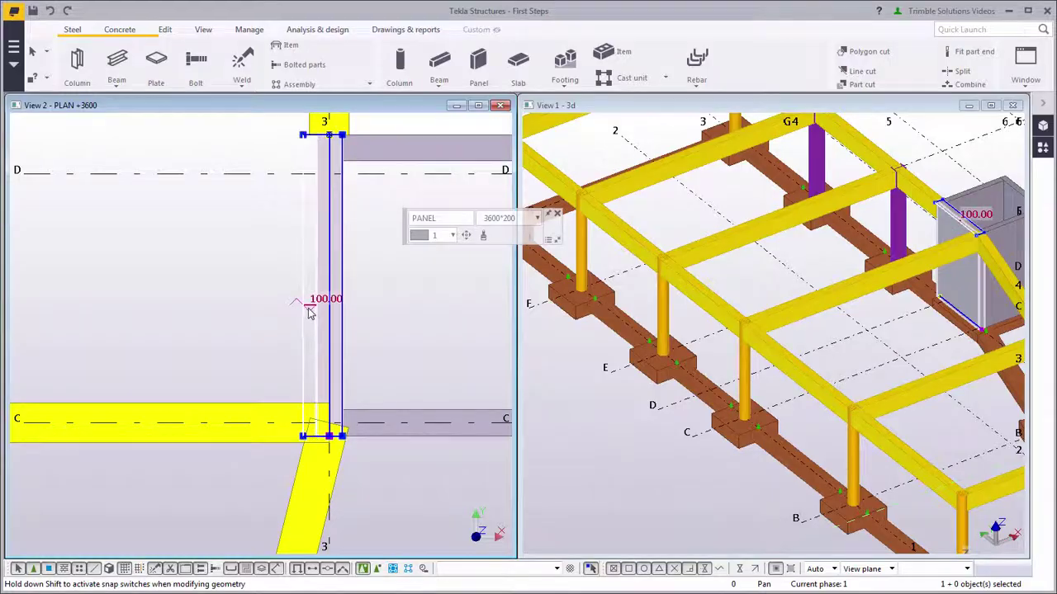
scroll(309, 314, up, 1)
drag(309, 313, 313, 314)
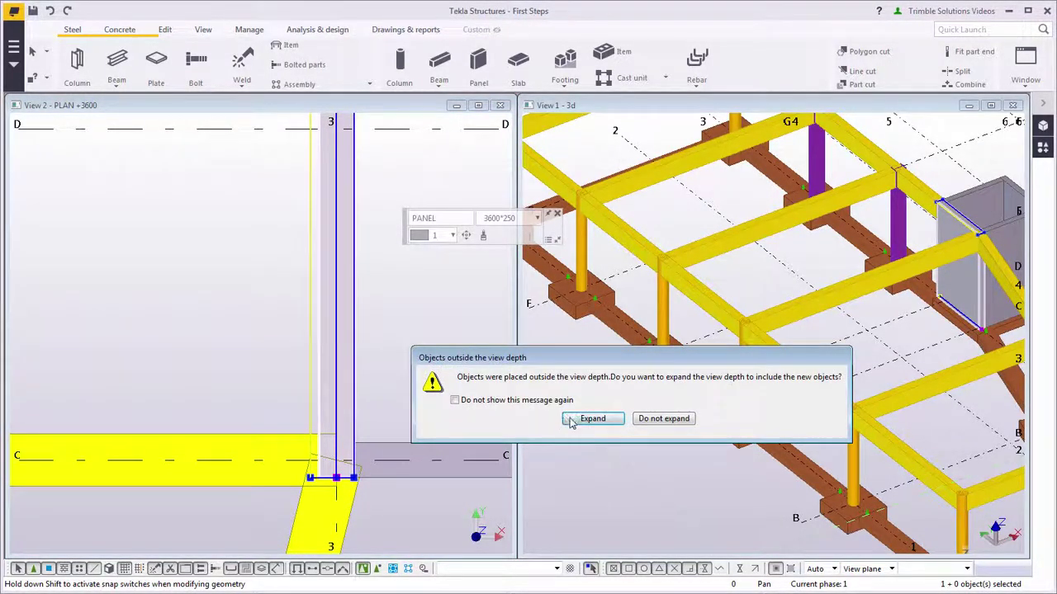
click(574, 419)
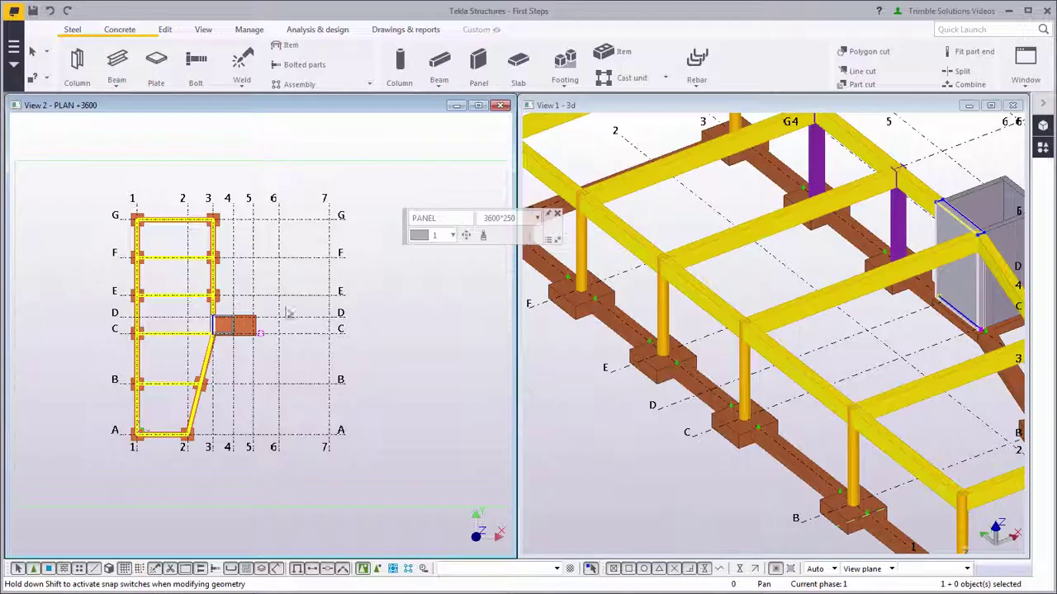
Deselect the wall panel and pan back over the whole +3600 floor plan.
scroll(211, 325, up, 2)
scroll(211, 330, up, 5)
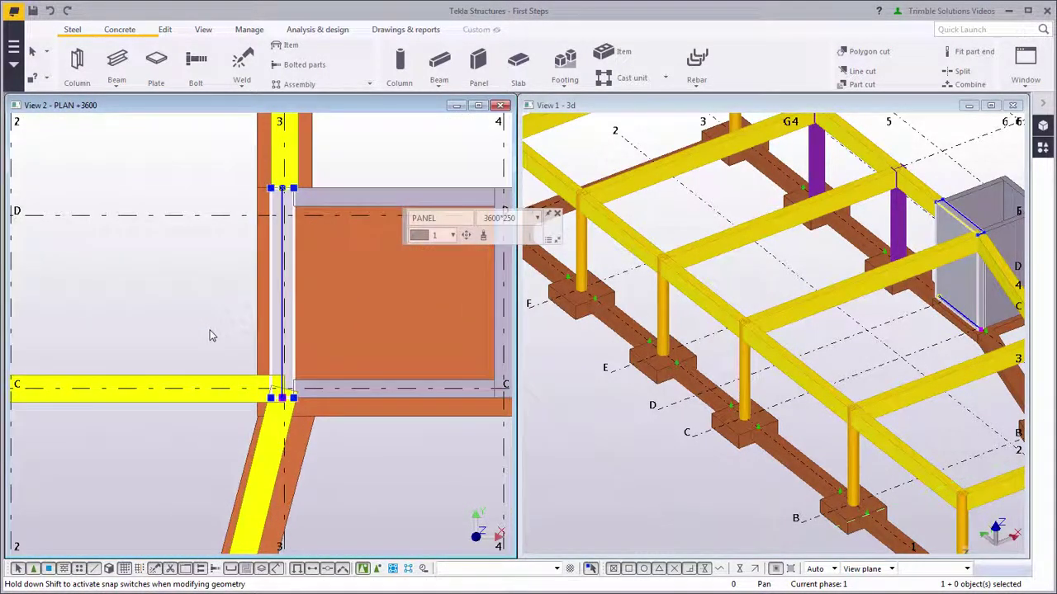
scroll(211, 336, up, 1)
click(210, 327)
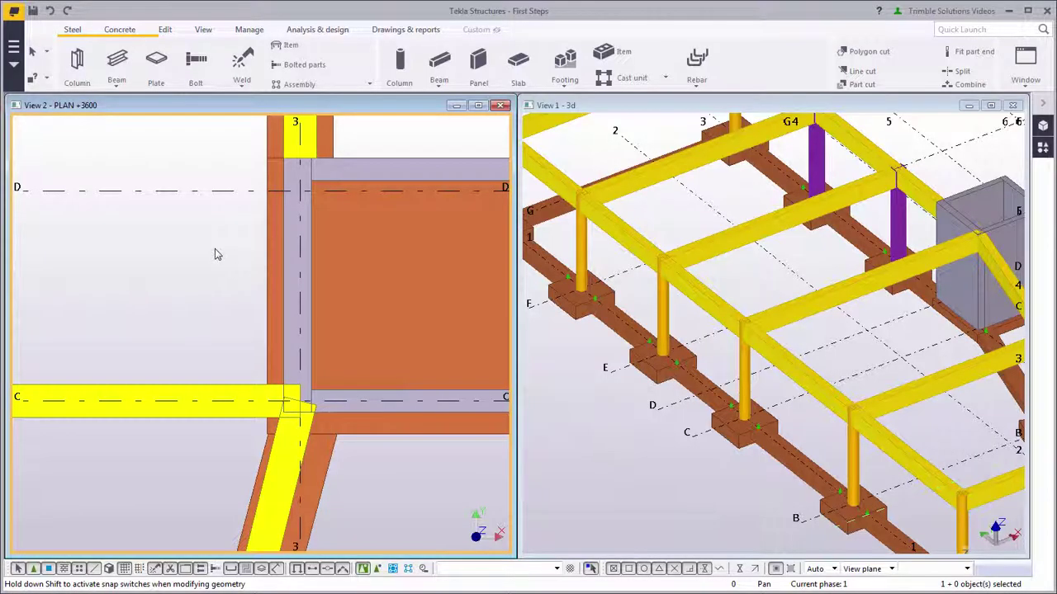
scroll(251, 336, down, 4)
middle_drag(138, 183, 344, 500)
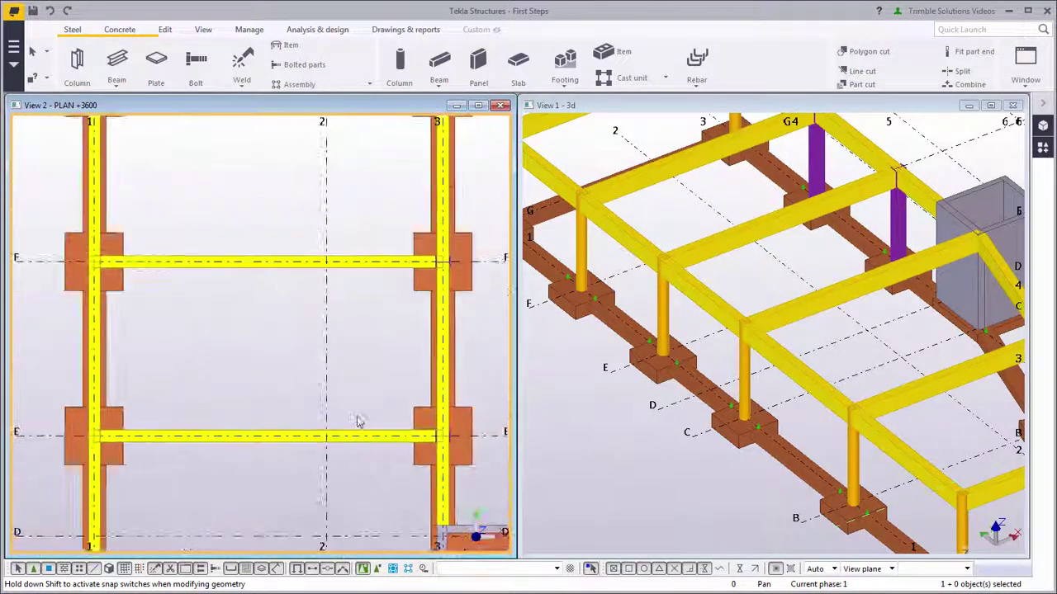
scroll(341, 302, down, 2)
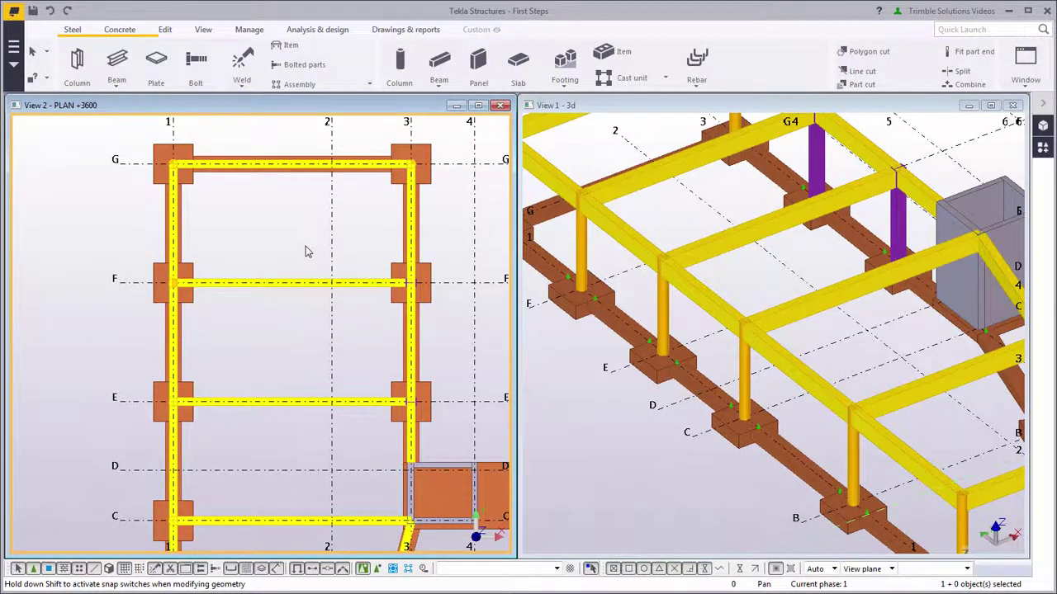
Start a concrete slab with its first corners at grid G/3 and A-2.
click(517, 66)
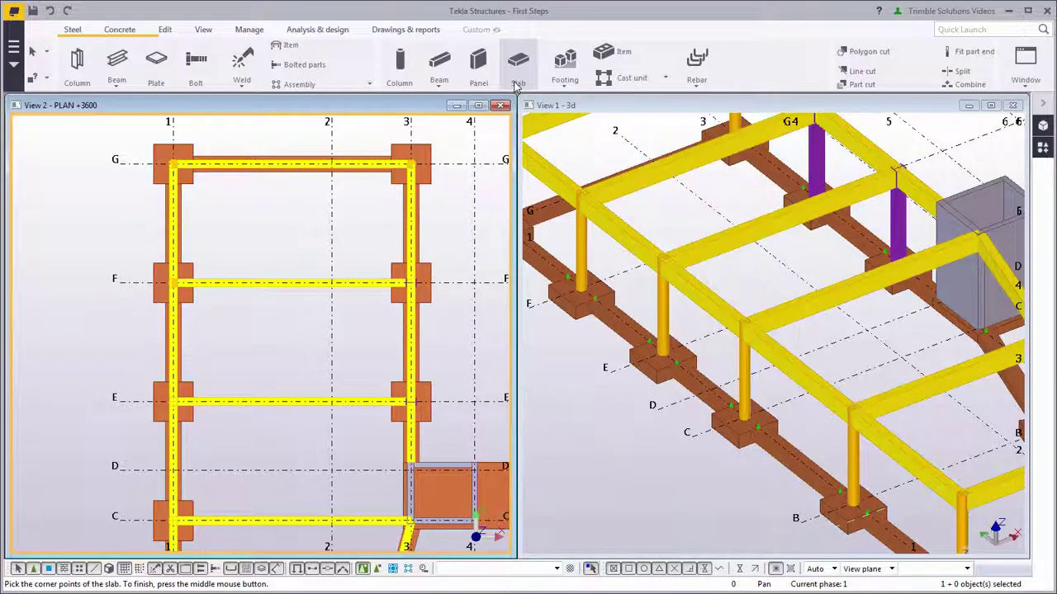
click(410, 165)
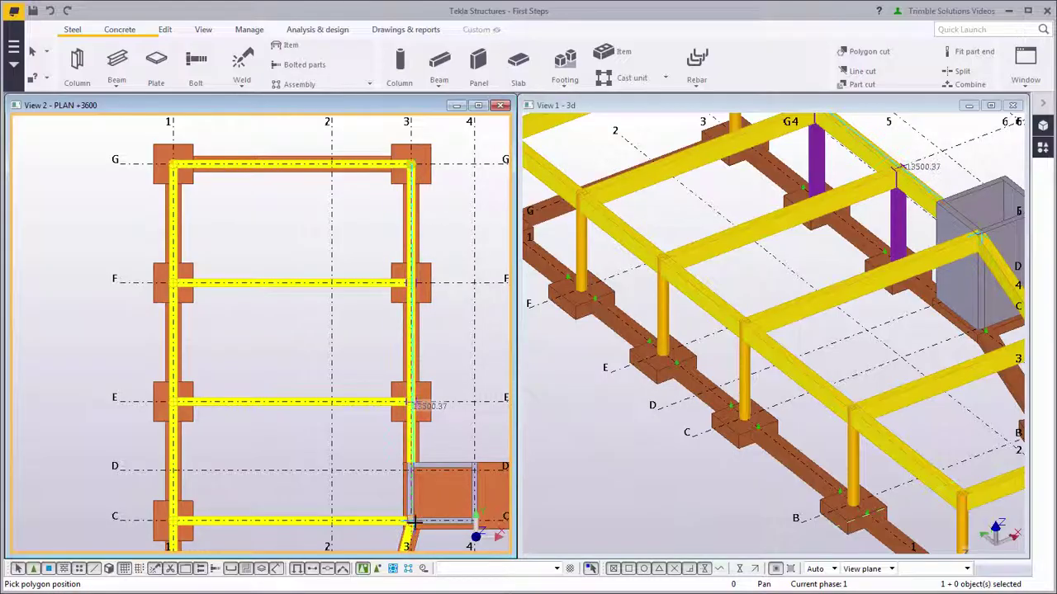
scroll(410, 520, up, 4)
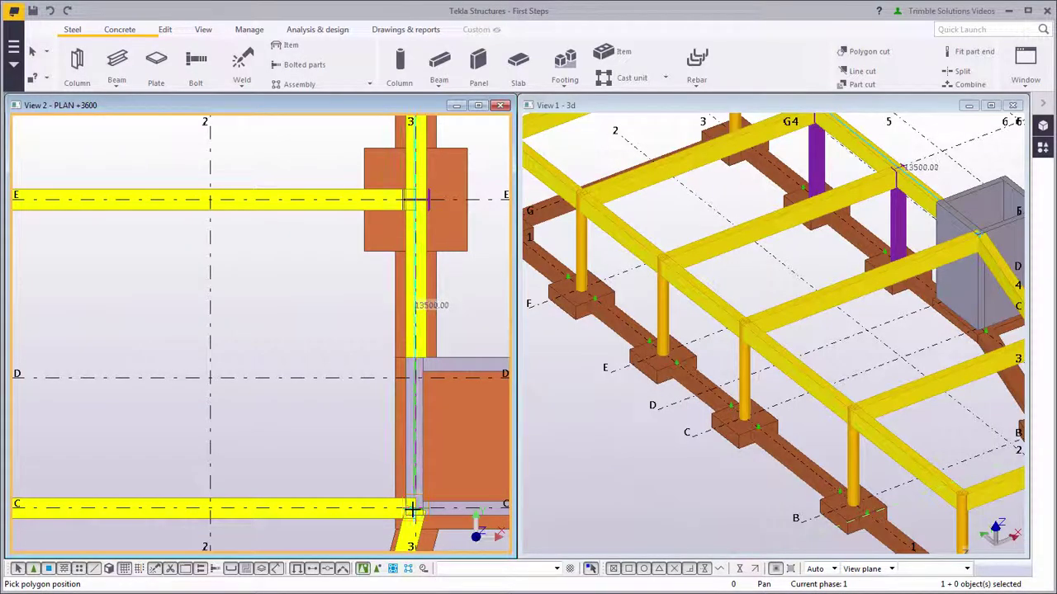
scroll(410, 520, down, 2)
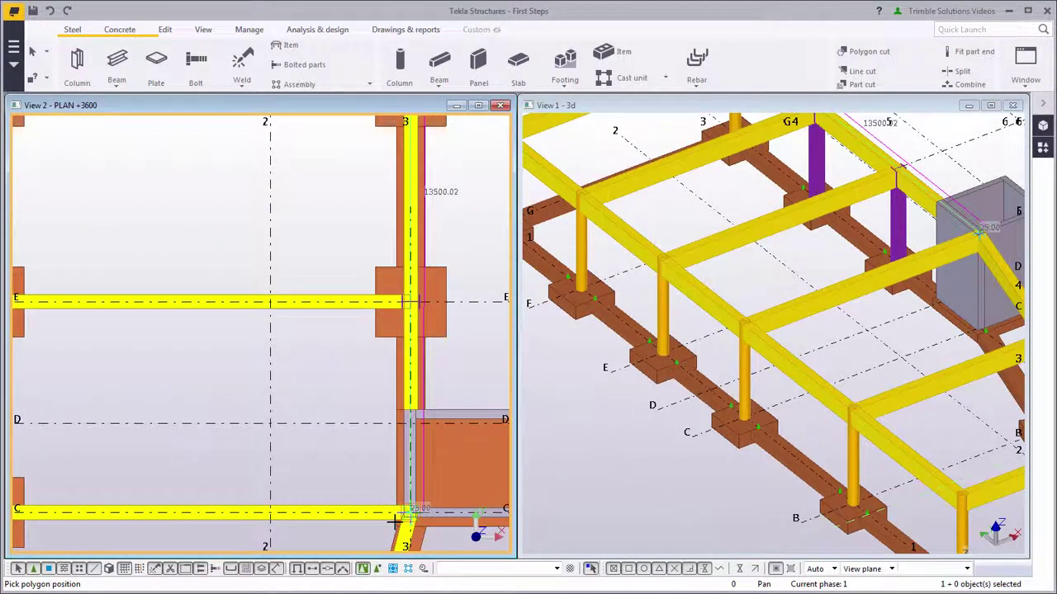
middle_drag(396, 514, 407, 338)
scroll(406, 338, down, 1)
middle_drag(358, 443, 415, 306)
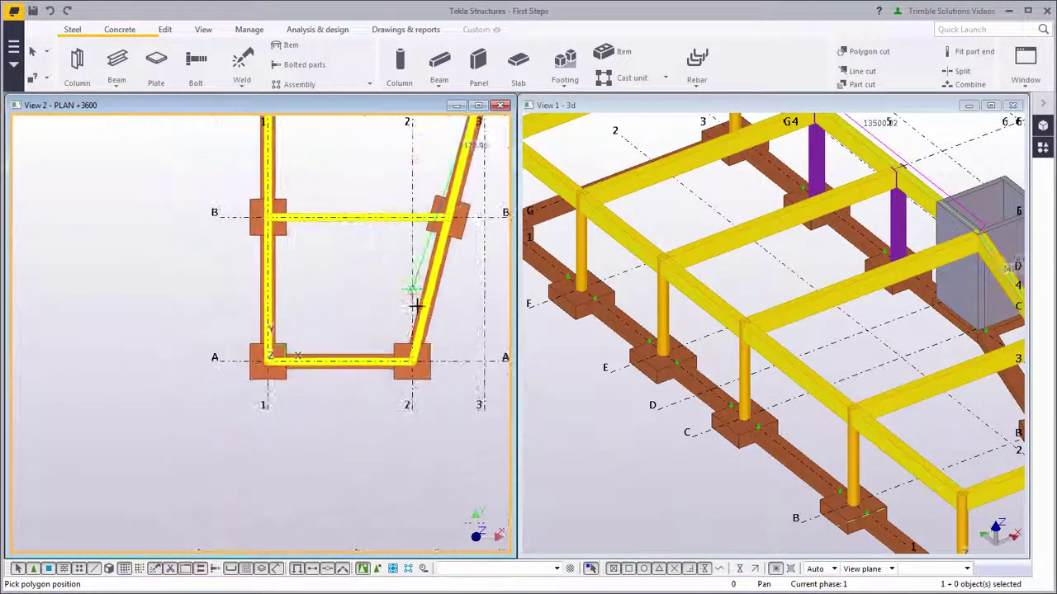
scroll(408, 358, up, 2)
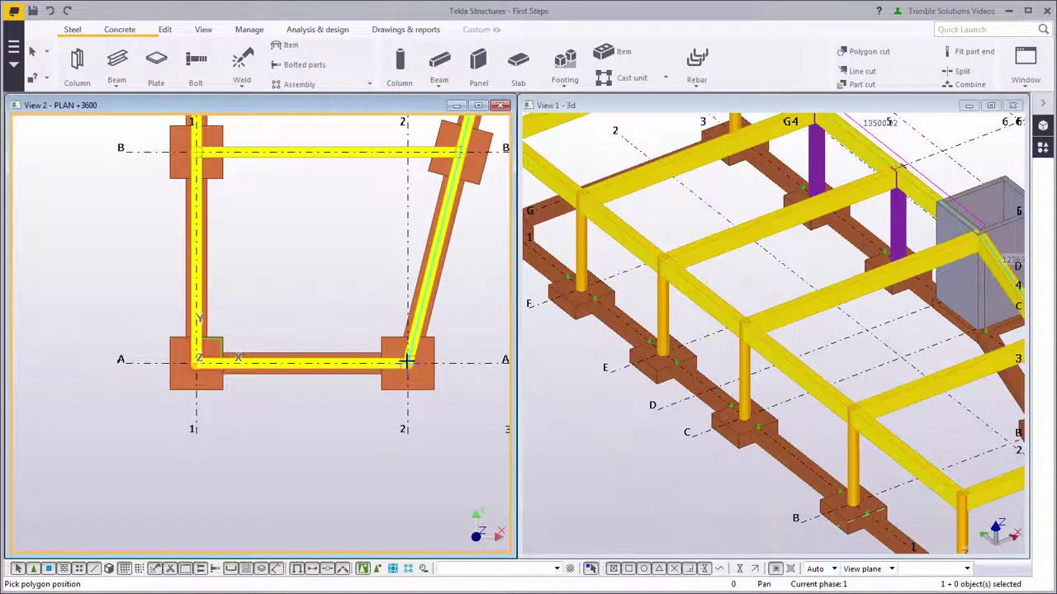
click(407, 362)
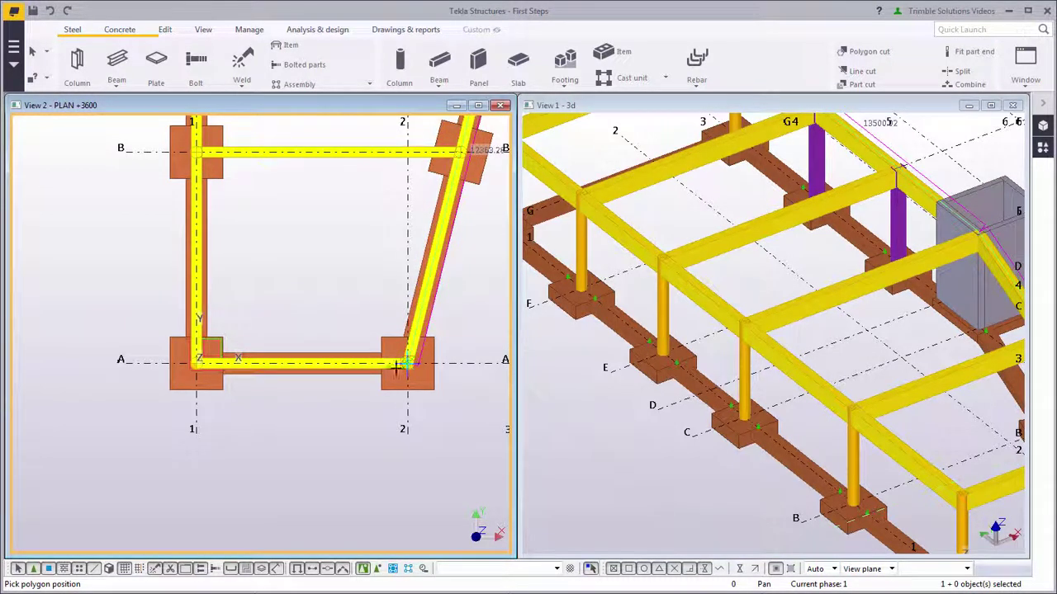
Add slab corners at A-1 and G-1, then finish the polygon slab.
click(195, 363)
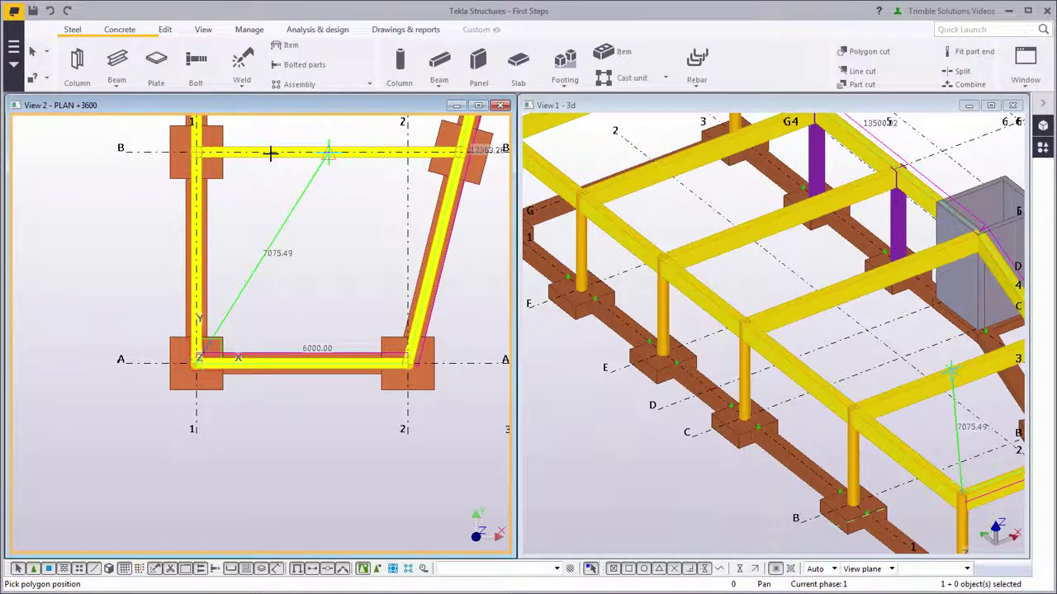
click(310, 153)
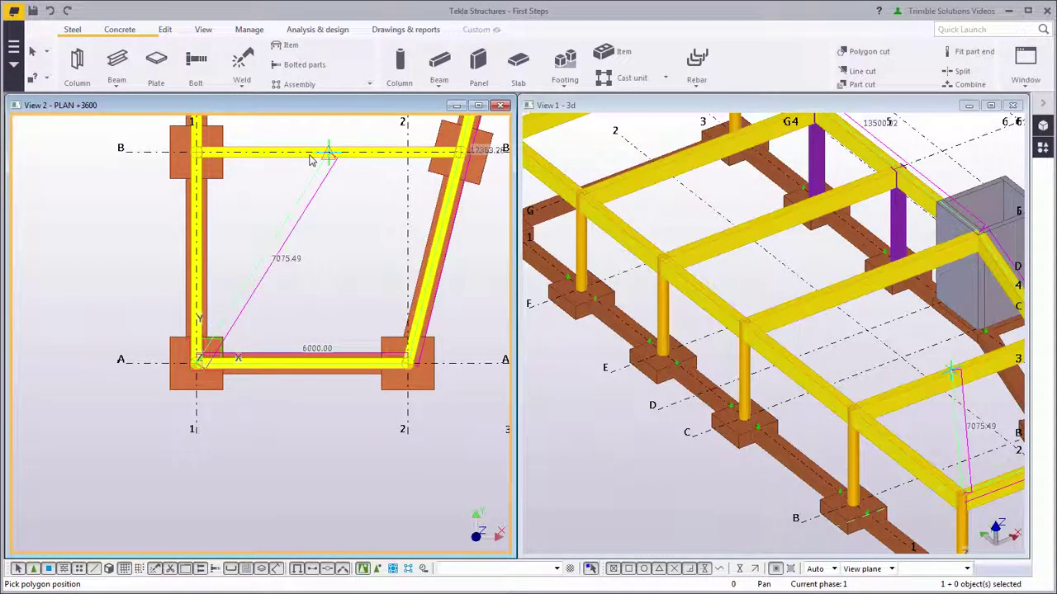
key(BackSpace)
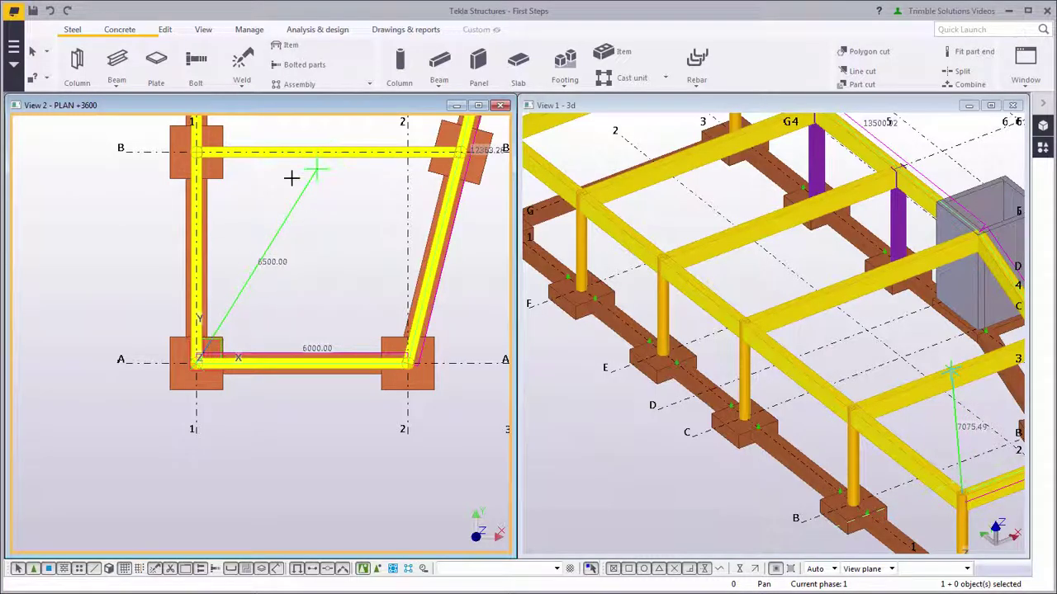
scroll(243, 160, down, 3)
middle_drag(241, 151, 292, 494)
scroll(319, 205, down, 3)
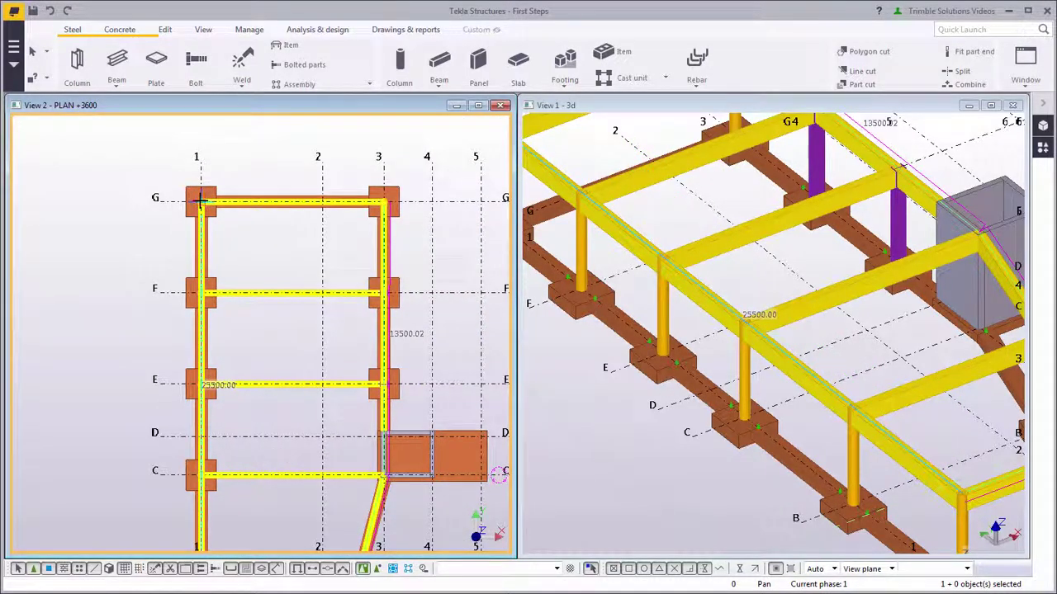
click(201, 201)
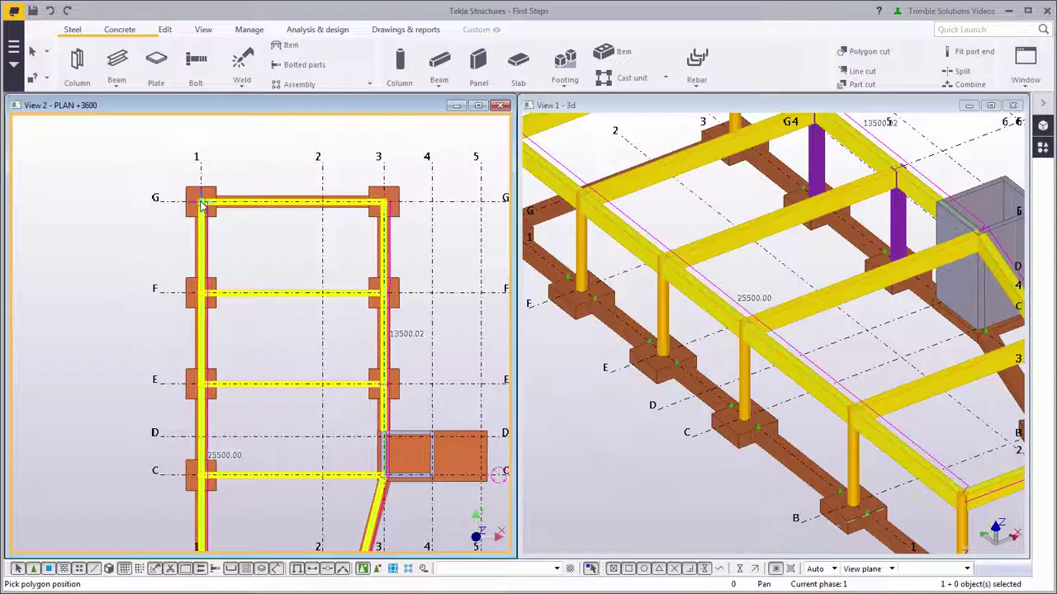
middle_click(201, 205)
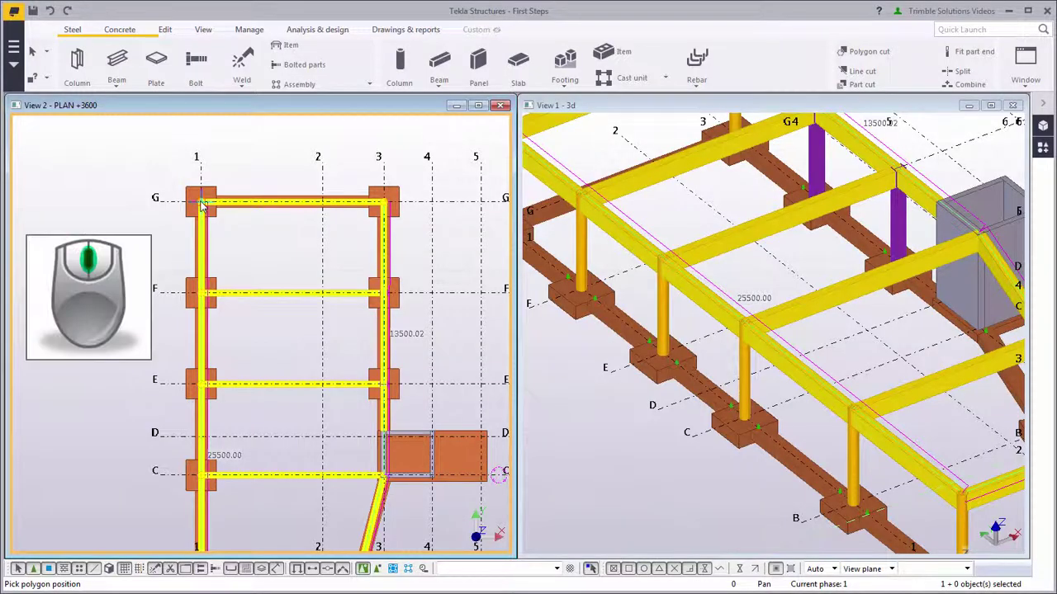
middle_click(240, 215)
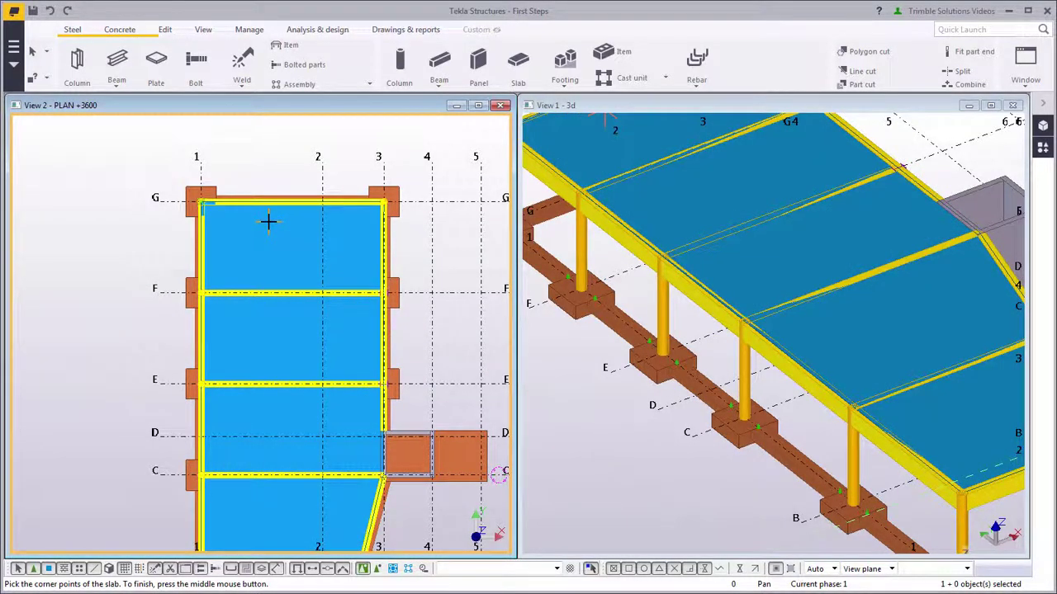
Interrupt the slab command and bring the slab's lower end at grids A–B into view.
right_click(281, 171)
click(313, 149)
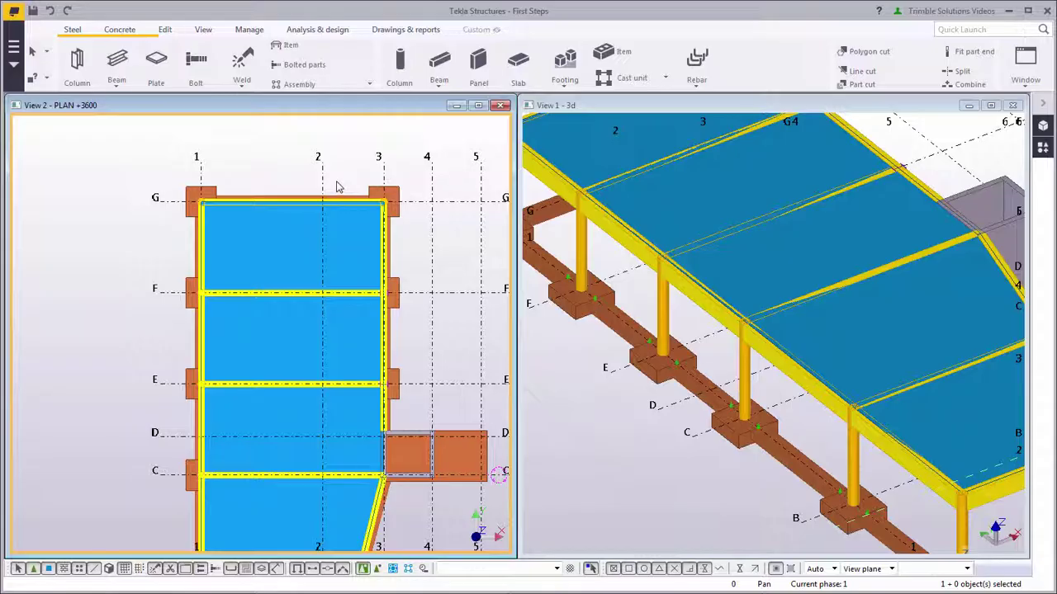
middle_drag(434, 513, 417, 216)
scroll(366, 417, up, 3)
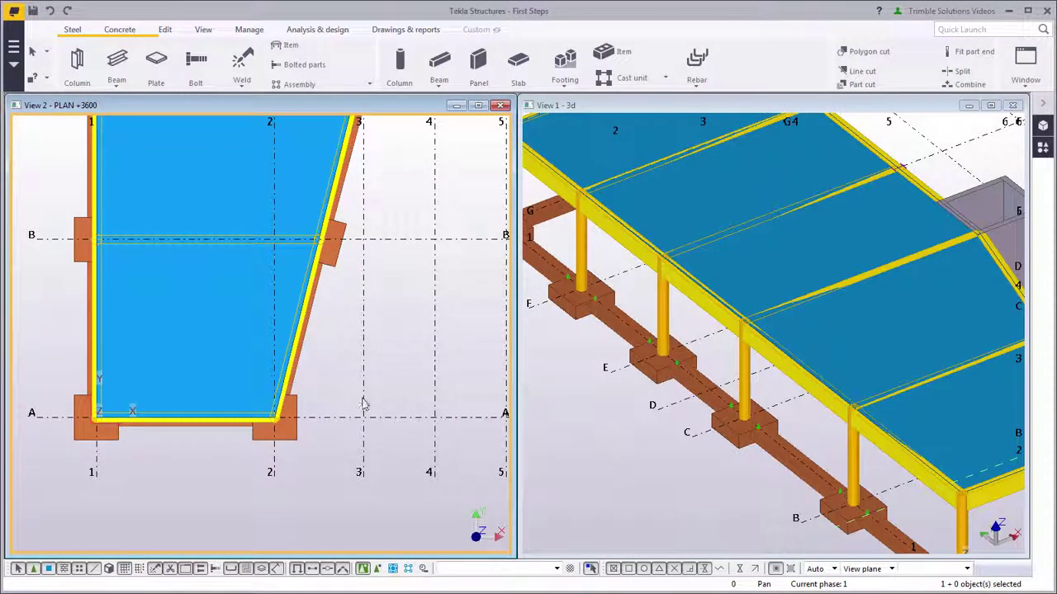
Apply the edited grid coordinates, confirm replacing them, and close the Grid dialog.
double_click(364, 404)
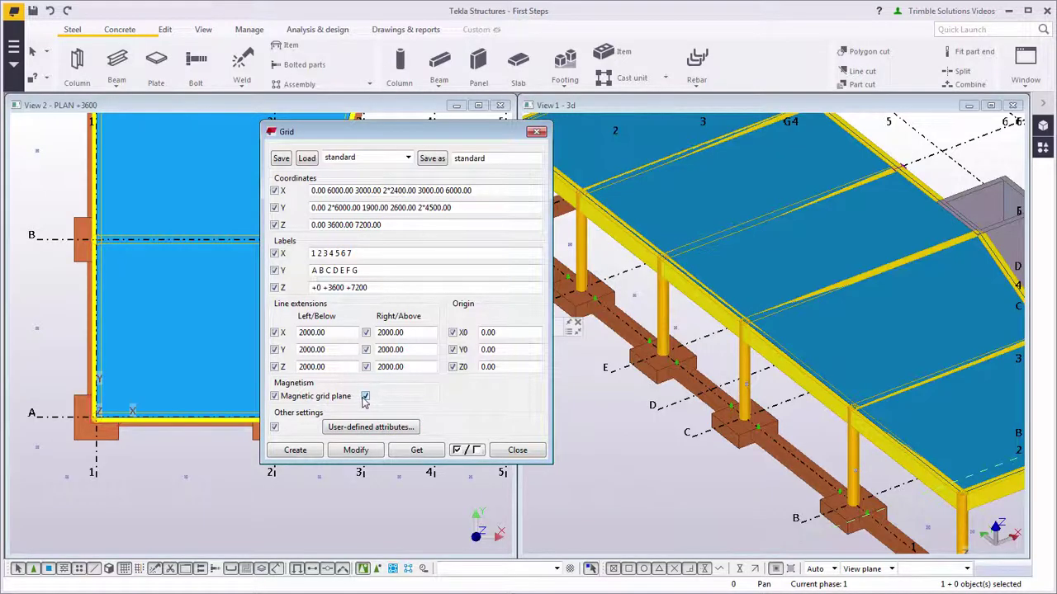
click(360, 451)
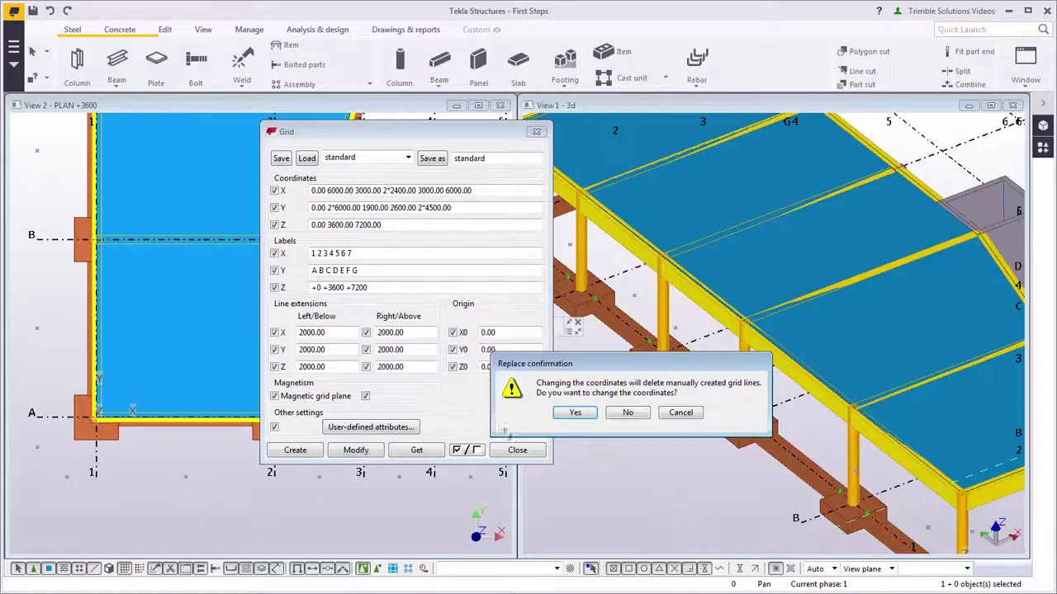
click(570, 411)
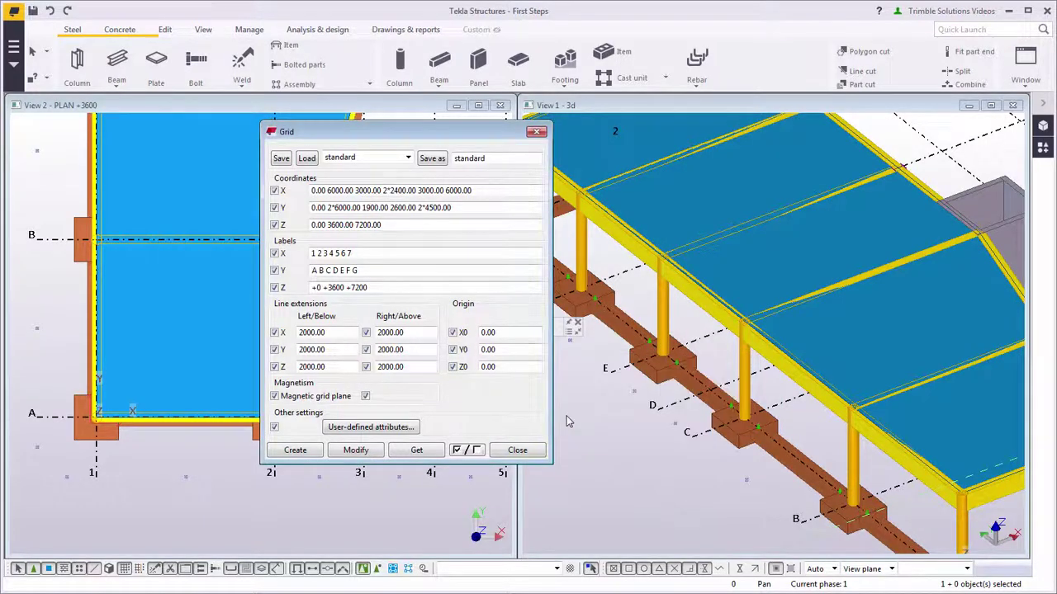
click(517, 450)
scroll(917, 400, down, 5)
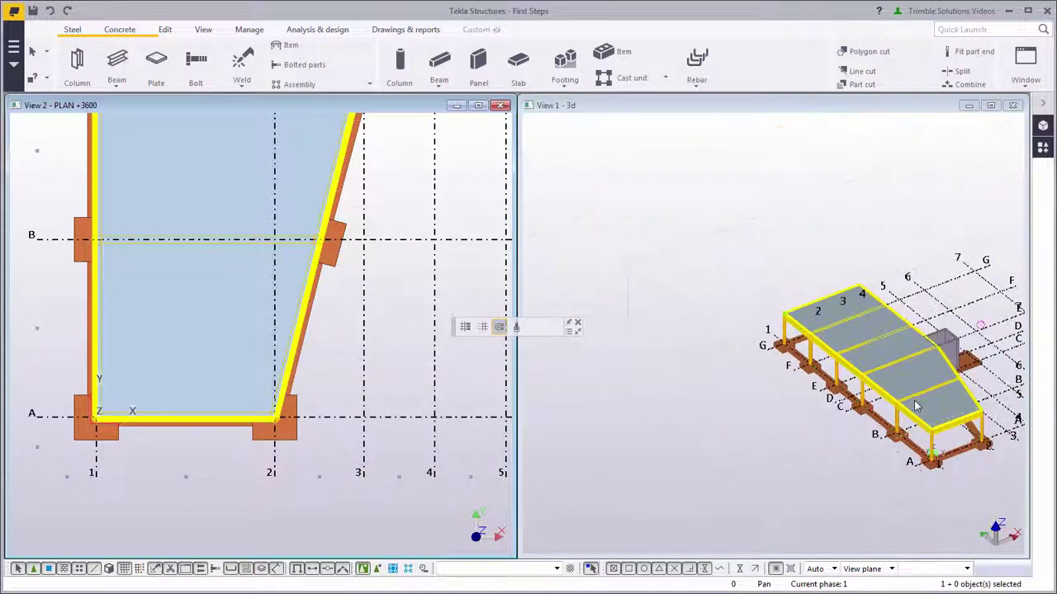
scroll(737, 431, up, 5)
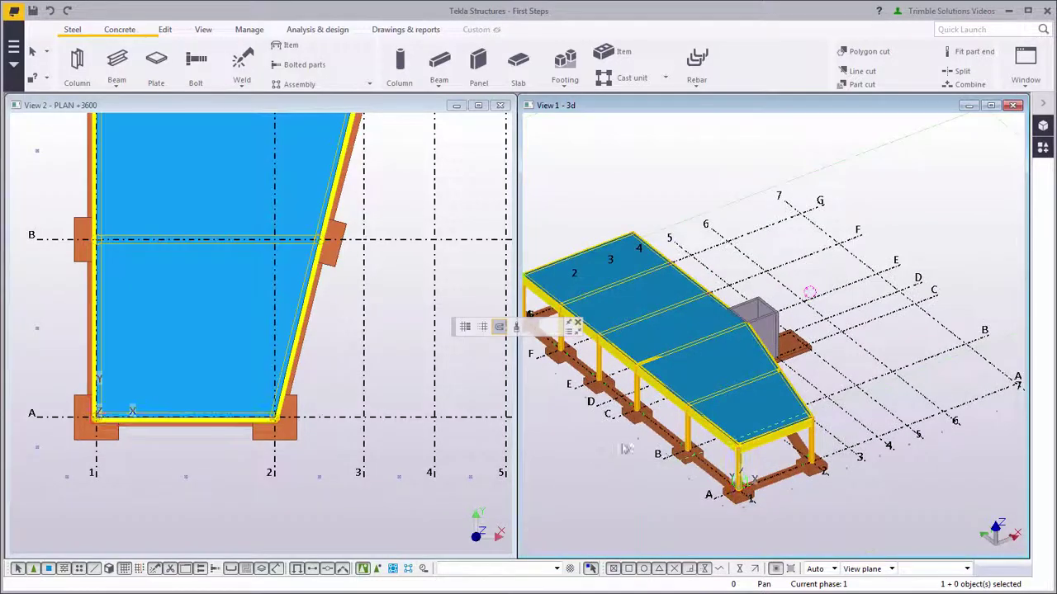
Move grid line 2 1000 mm toward grid 1 for 5000/4000 spacing, expanding view depth.
middle_drag(731, 426, 748, 421)
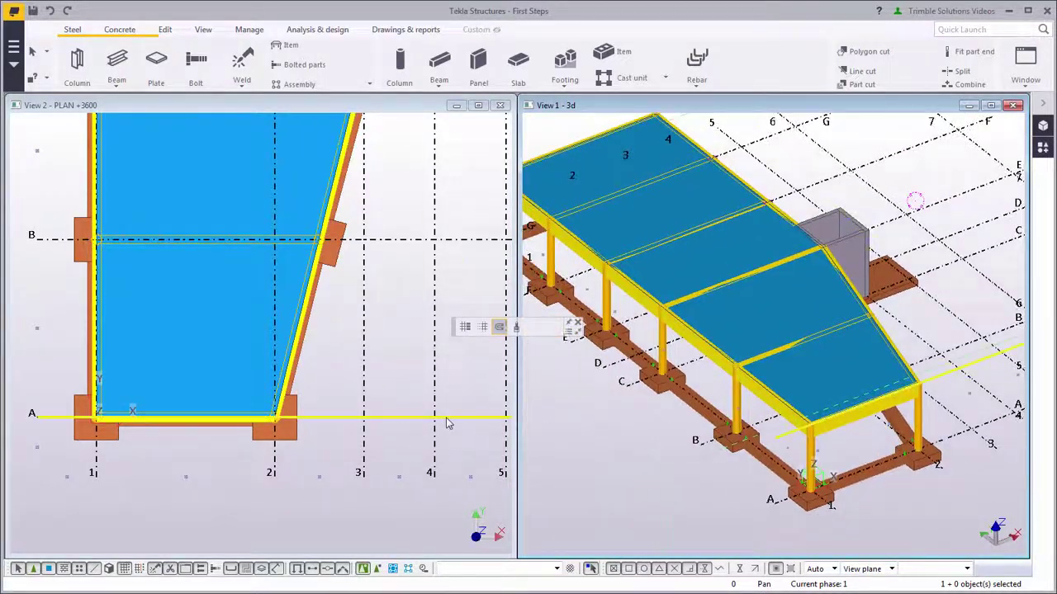
click(276, 463)
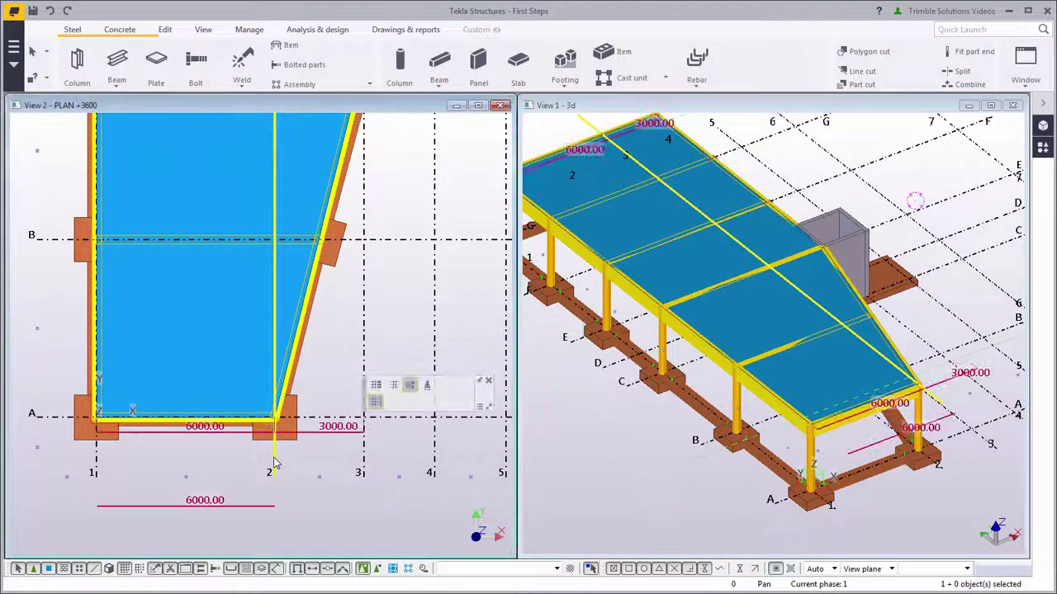
drag(276, 463, 254, 462)
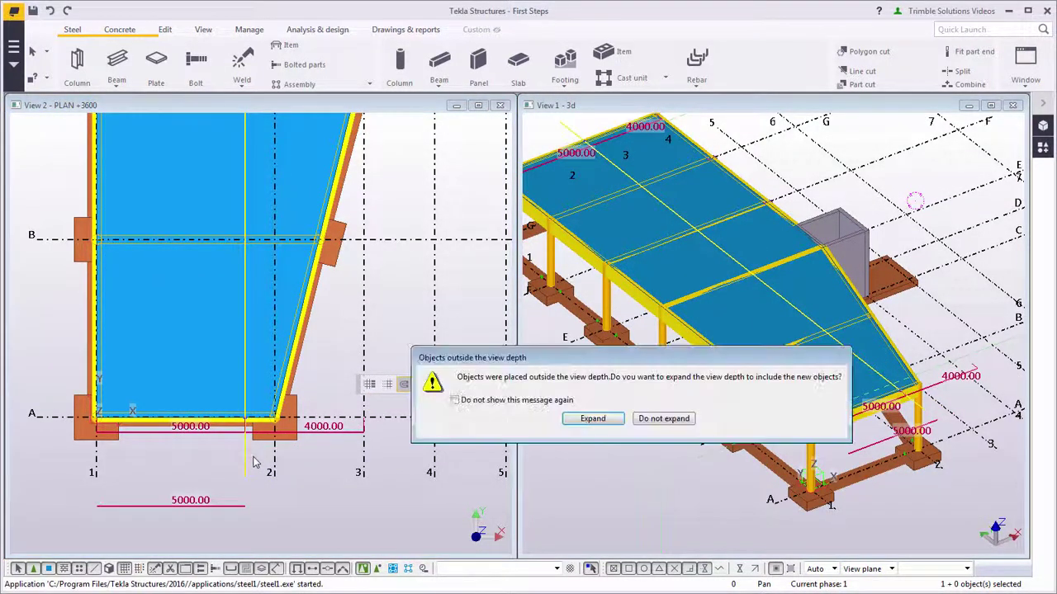
click(592, 418)
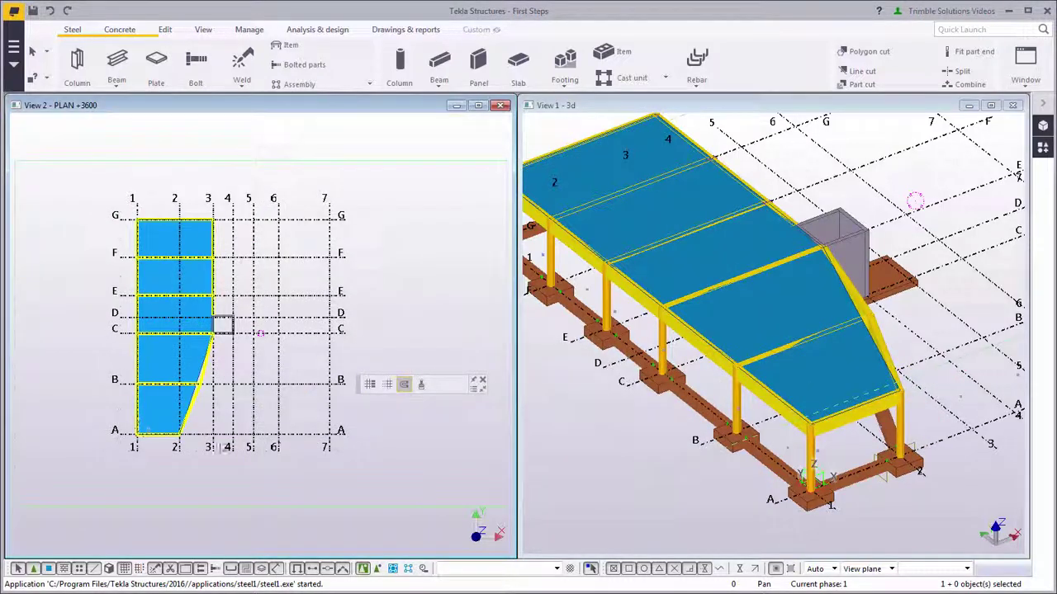
scroll(183, 444, up, 3)
scroll(183, 445, up, 3)
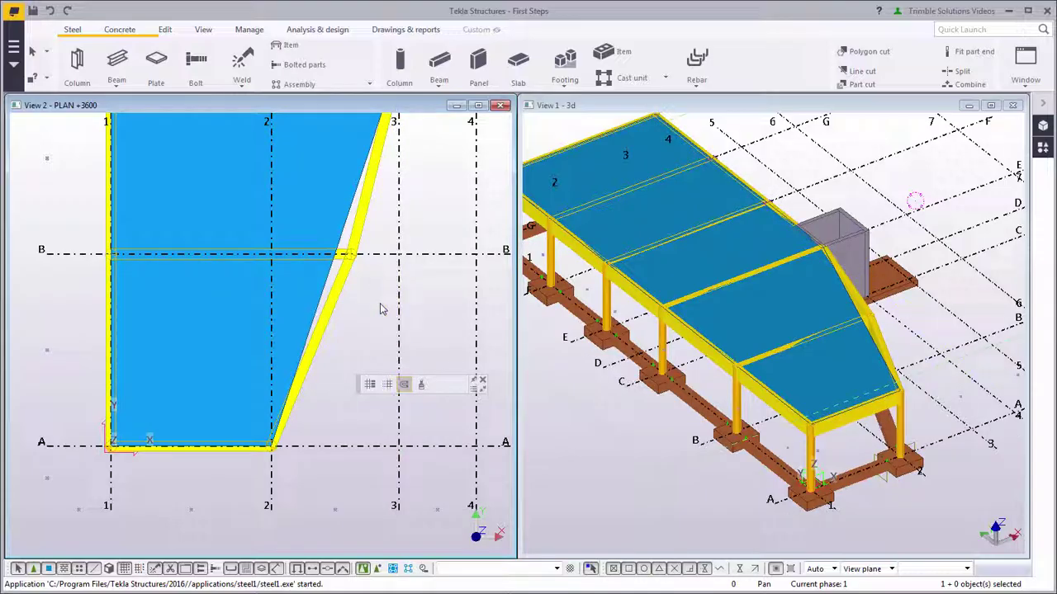
Pull the slab's grid-B corner out to the slanted beam, then deselect the slab.
scroll(380, 309, up, 2)
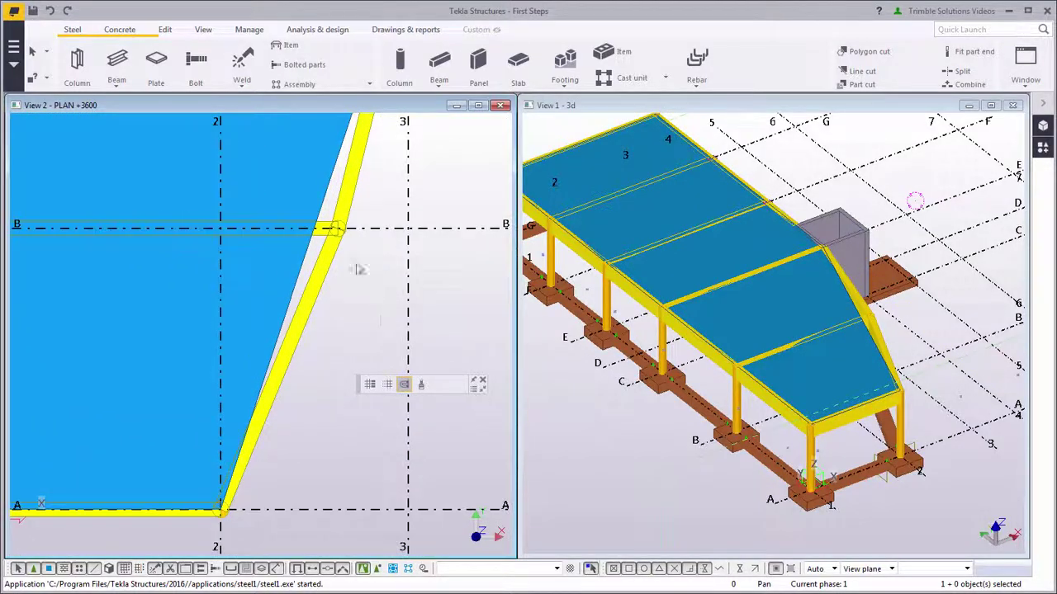
click(305, 249)
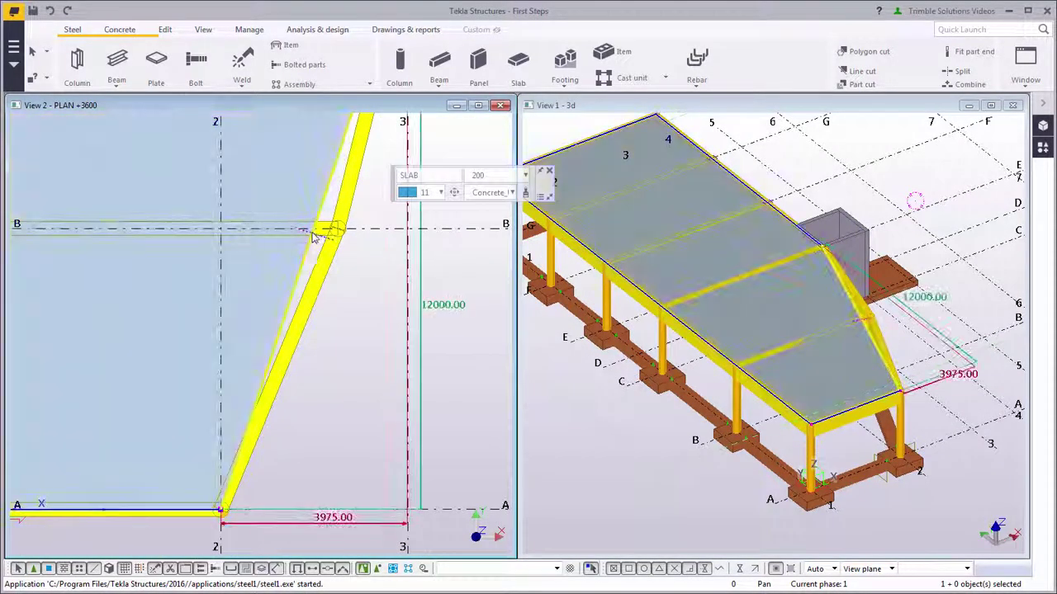
drag(314, 231, 337, 232)
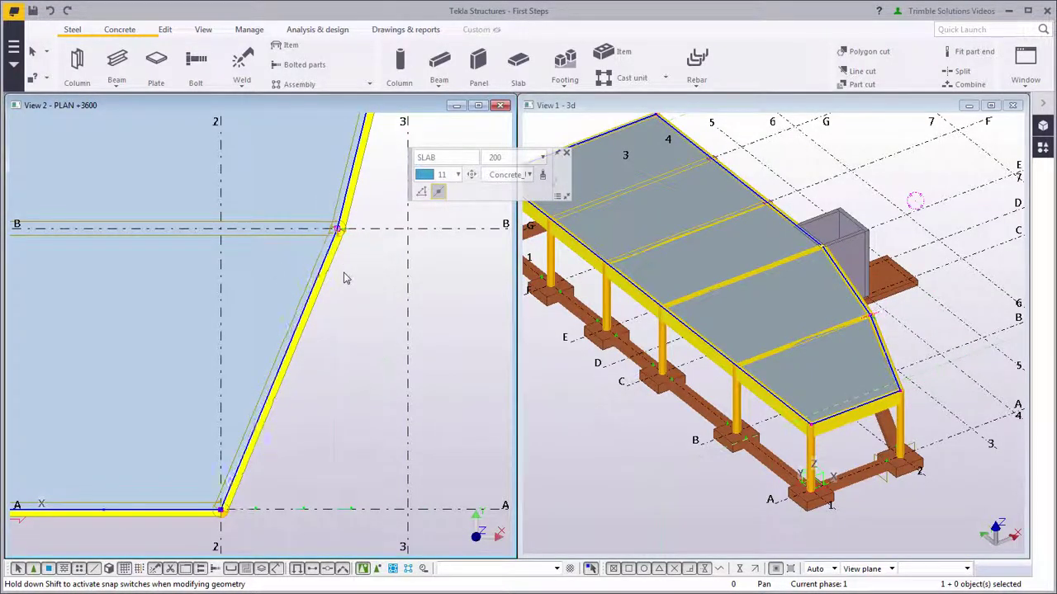
scroll(353, 303, down, 4)
click(350, 304)
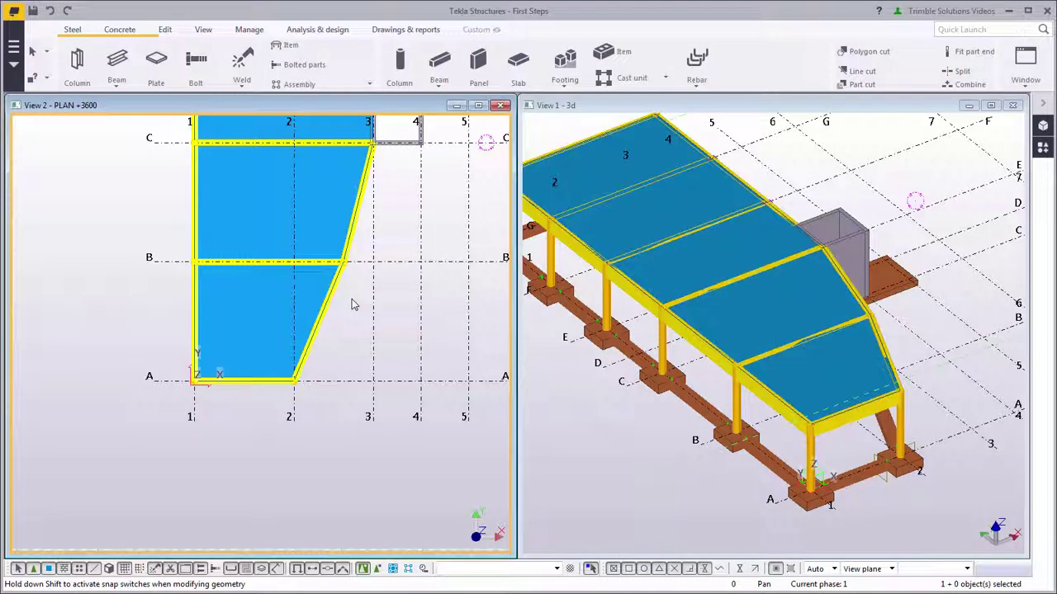
Undo the slab corner edit and grid line 2 move, then reframe the 3D and plan views.
key(ctrl+z)
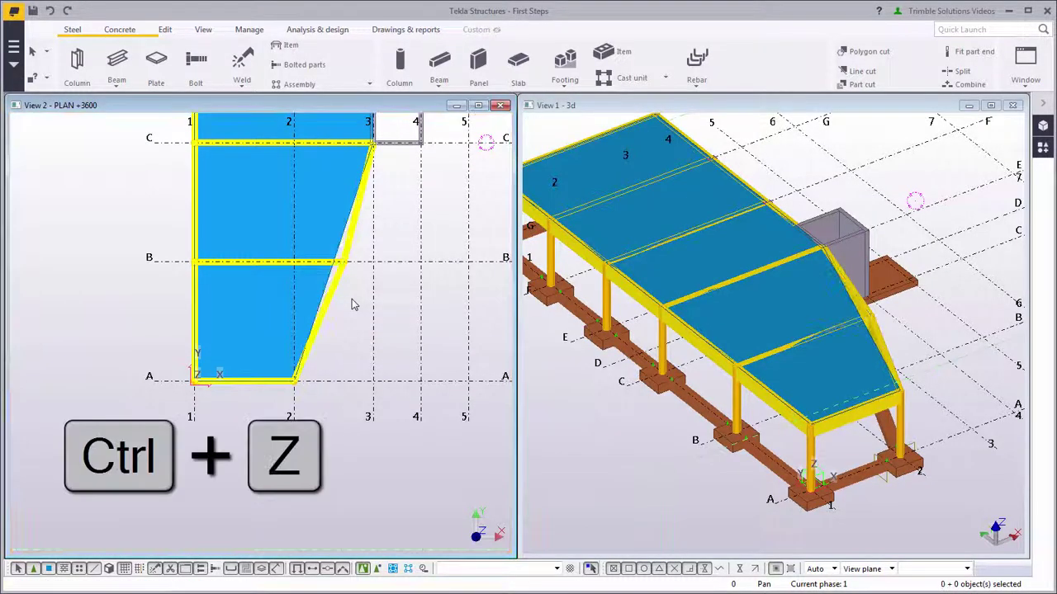
key(ctrl+z)
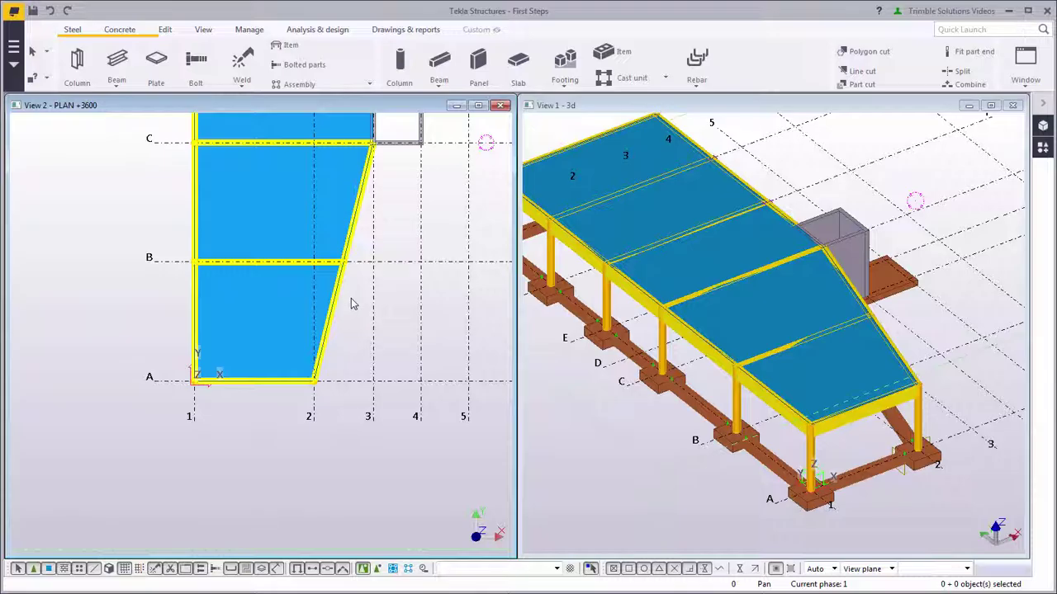
click(576, 385)
scroll(578, 418, down, 3)
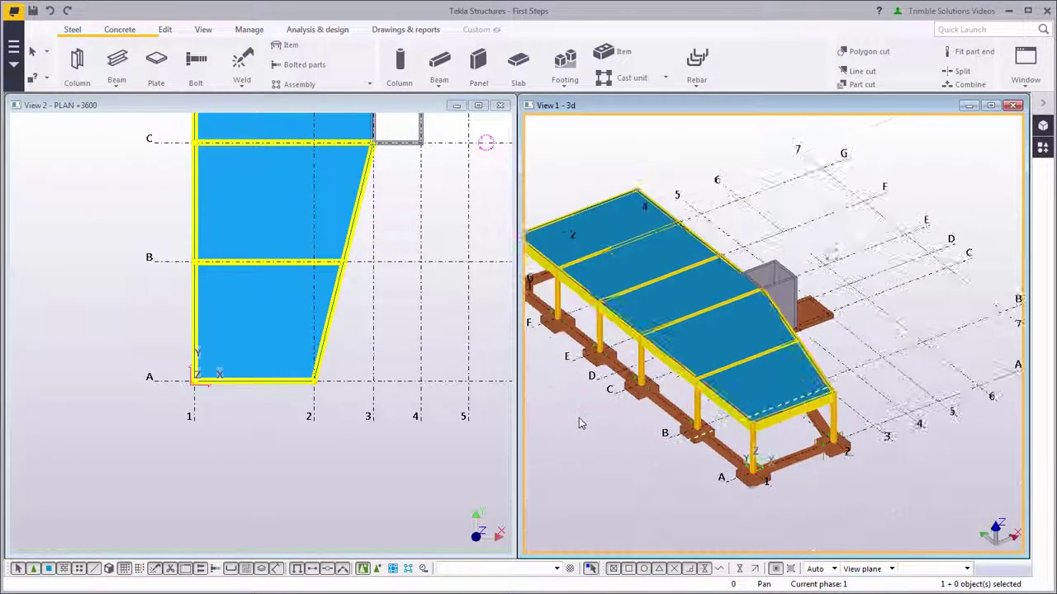
middle_drag(579, 417, 659, 427)
scroll(652, 424, down, 1)
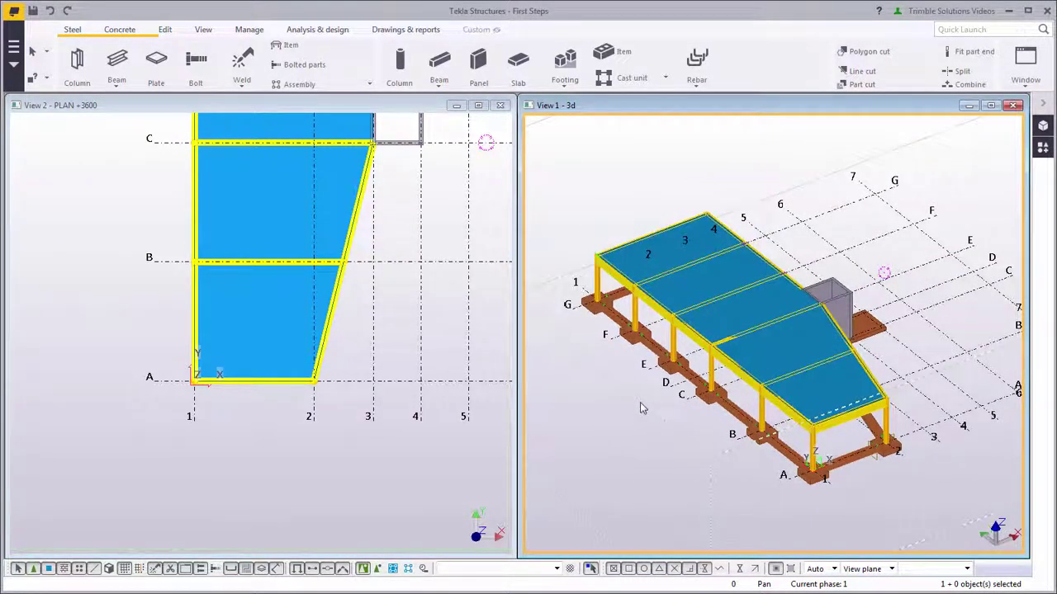
middle_drag(432, 274, 351, 485)
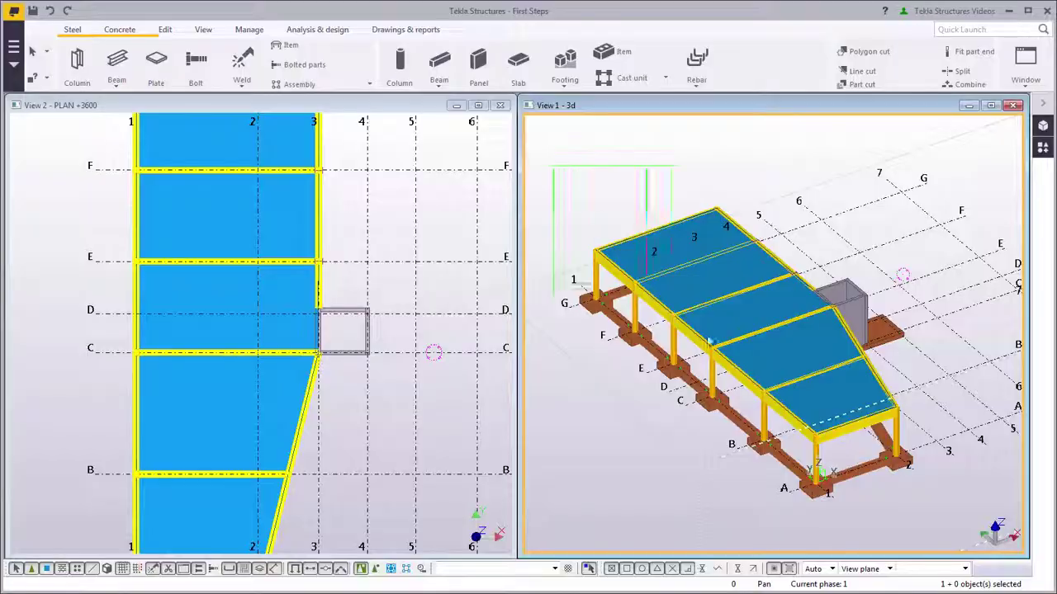
Select the whole model except the plate and column beside the elevator shaft, then open Copy special > Mirror.
drag(551, 165, 937, 535)
ctrl+click(897, 345)
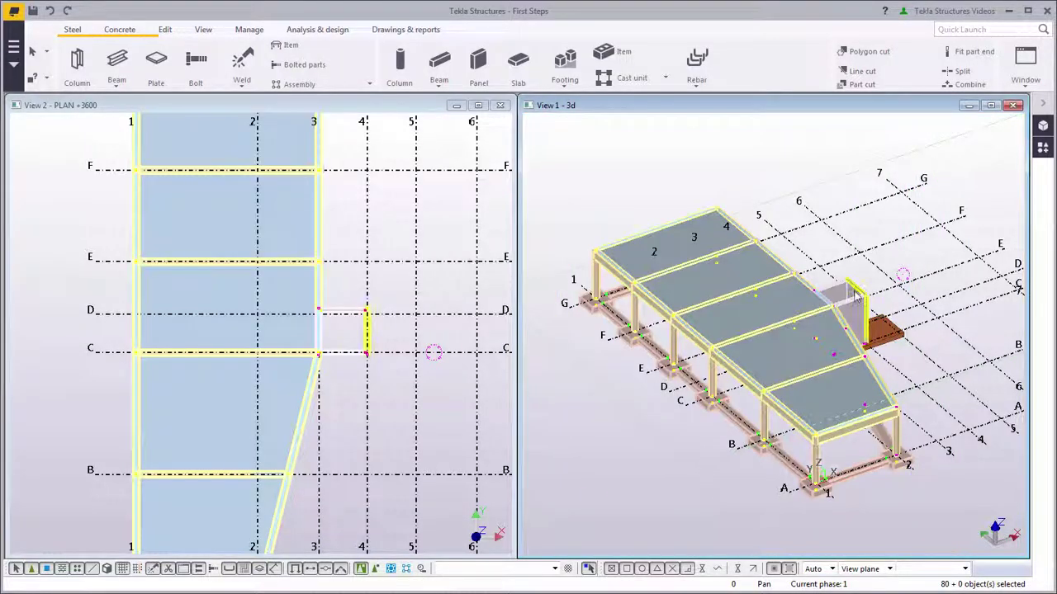
ctrl+click(856, 299)
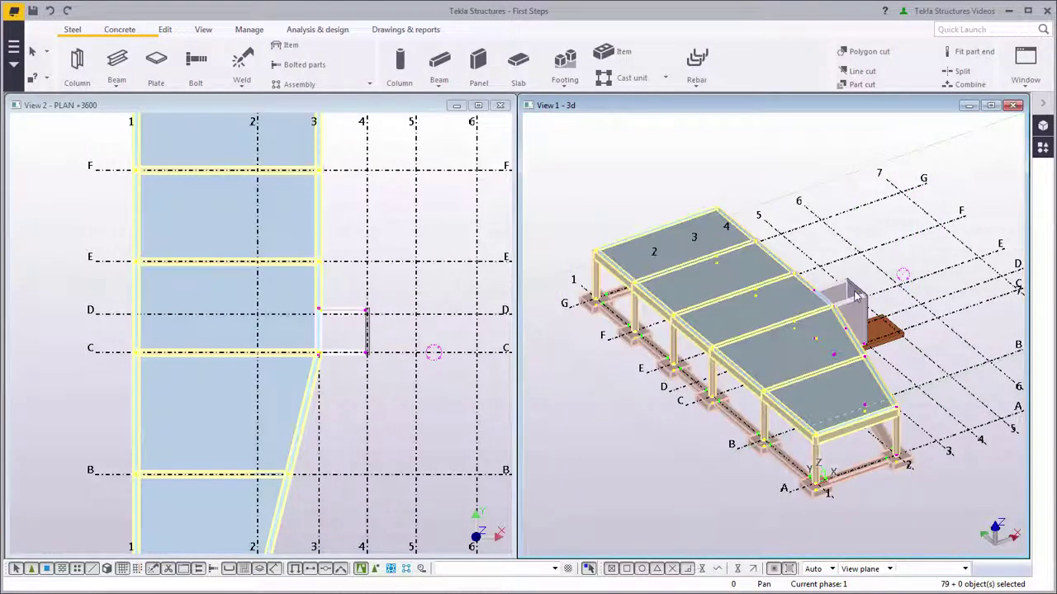
right_click(555, 185)
mouse_move(596, 225)
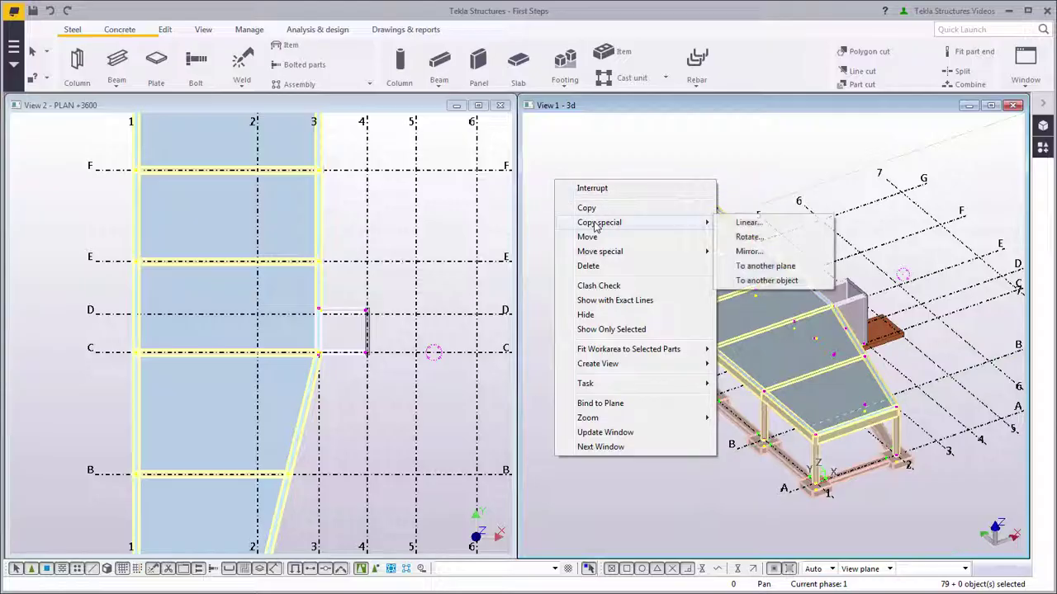
click(749, 250)
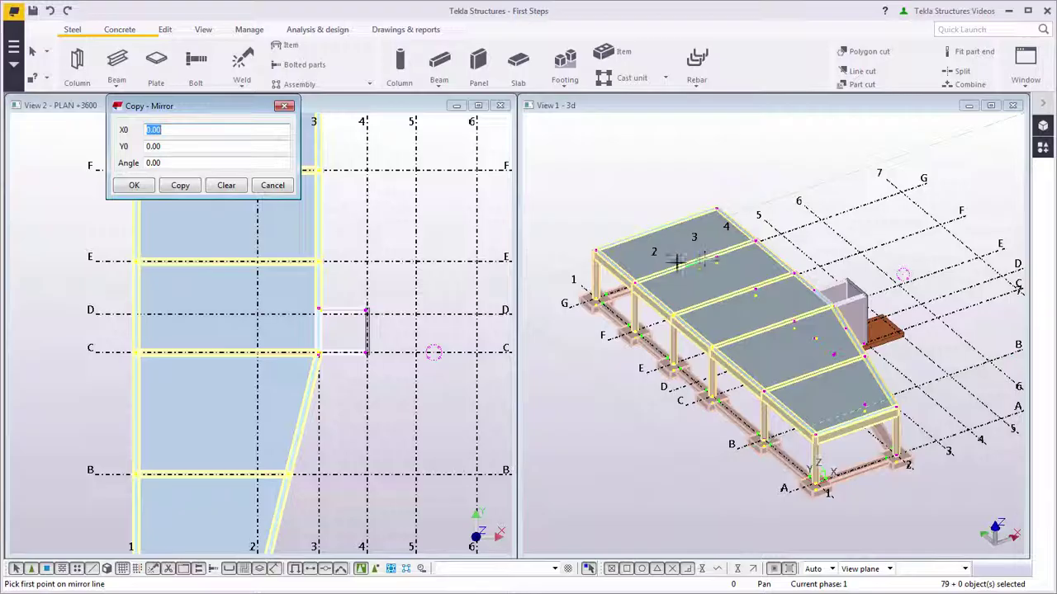
Mirror-copy the selected structure about grid line 4 (E/4 to B/4), expanding the view depth.
click(367, 261)
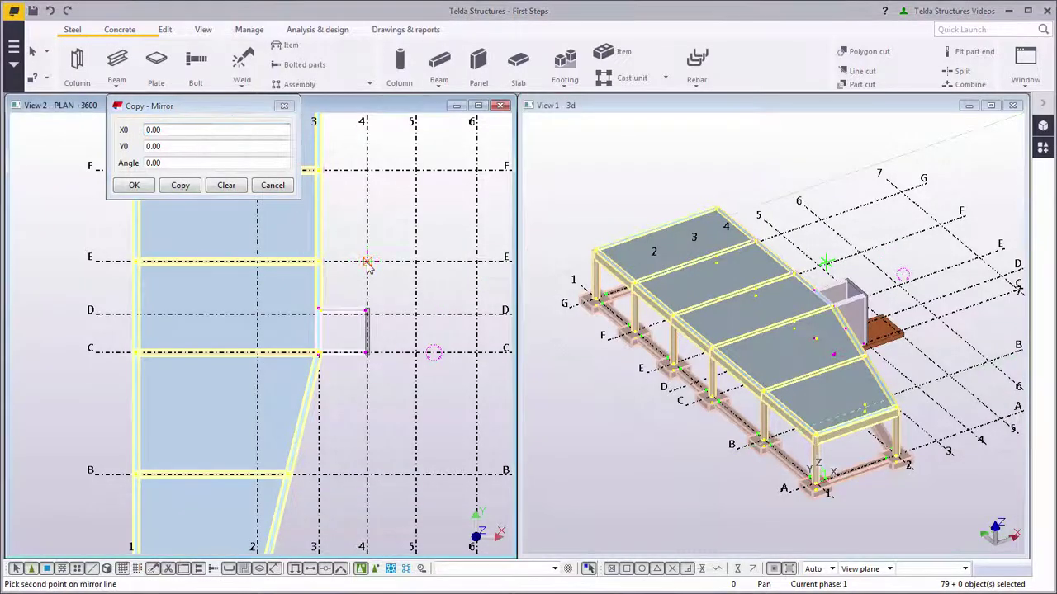
click(367, 473)
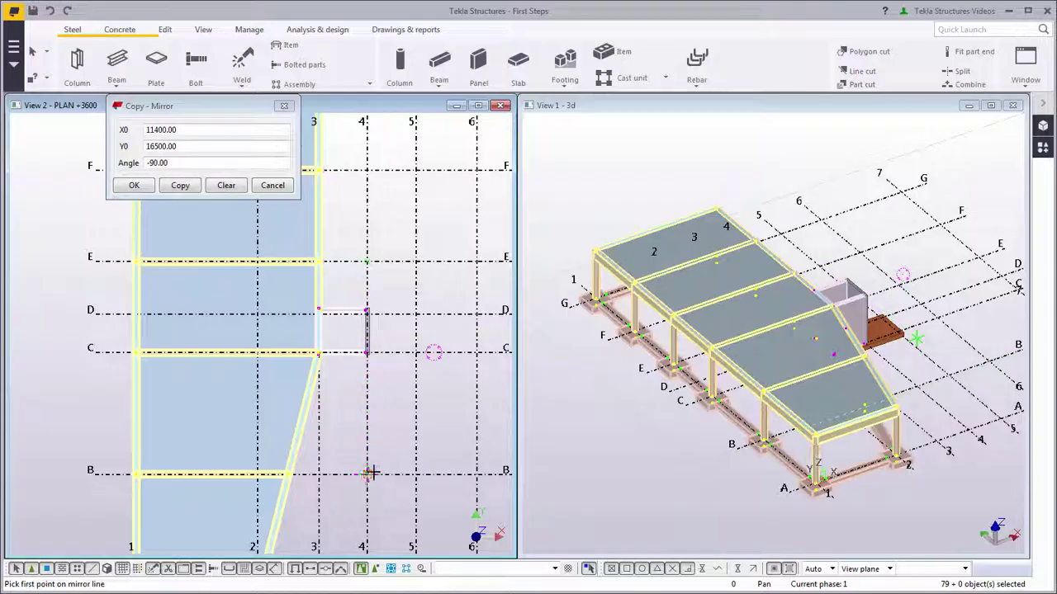
click(185, 188)
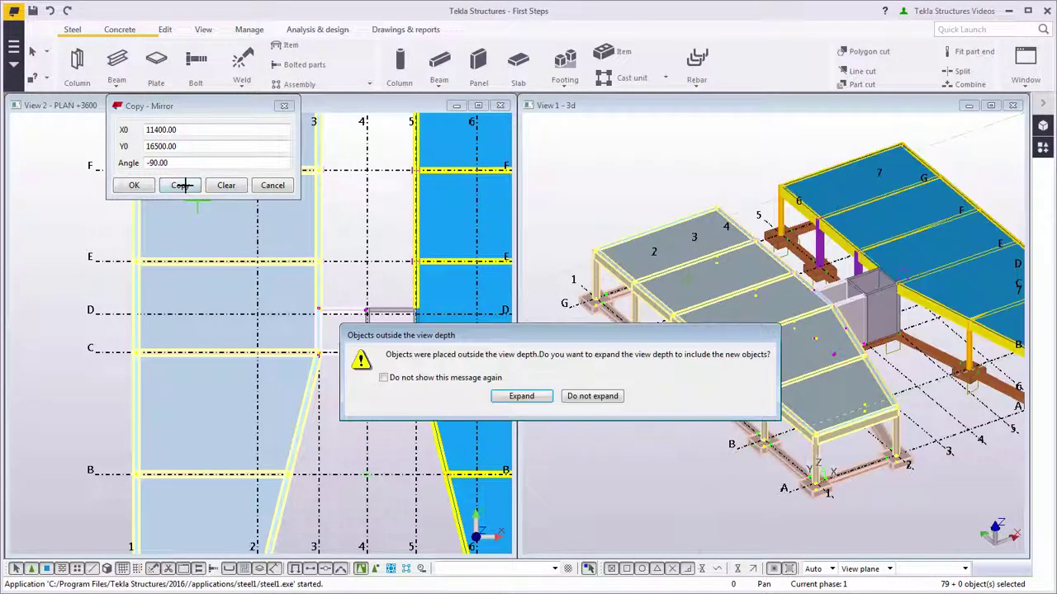
click(515, 397)
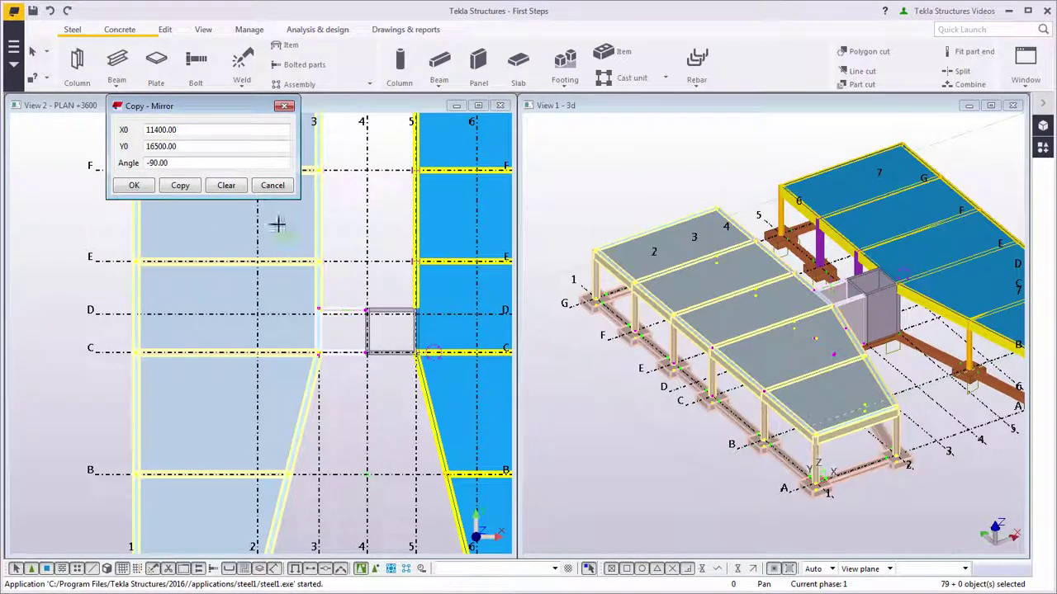
click(274, 186)
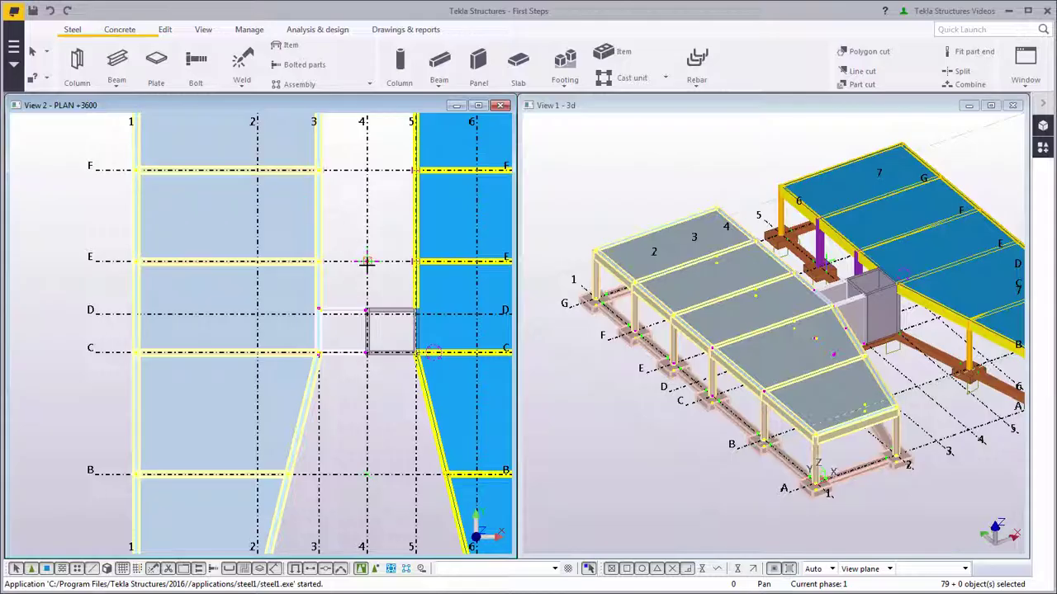
End the mirror command, bring the mirrored half into view and clear the selection.
right_click(371, 271)
click(377, 278)
scroll(388, 281, down, 1)
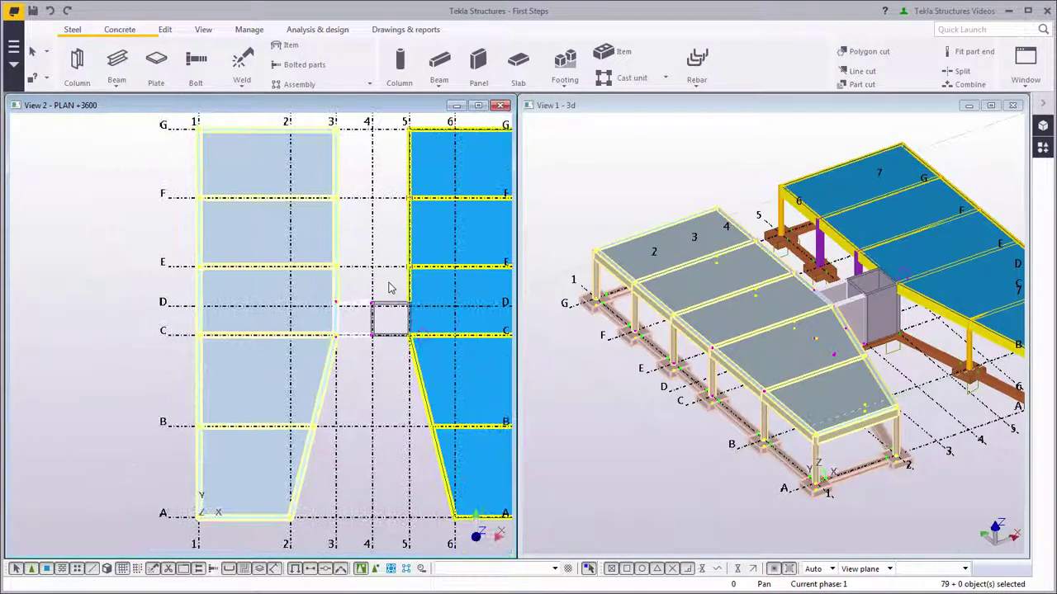
scroll(391, 288, down, 3)
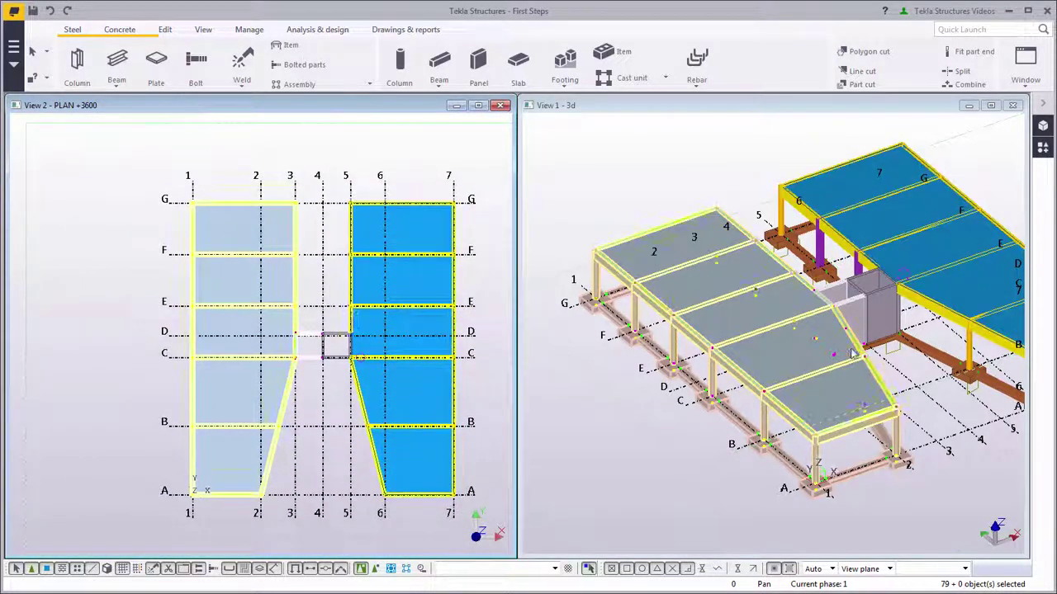
middle_drag(887, 357, 789, 378)
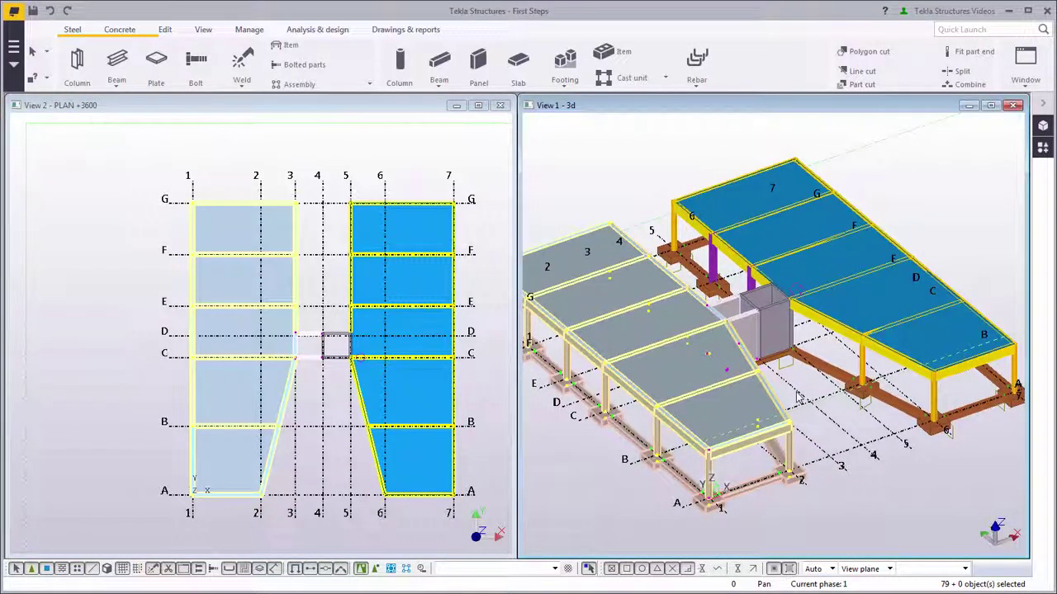
click(806, 395)
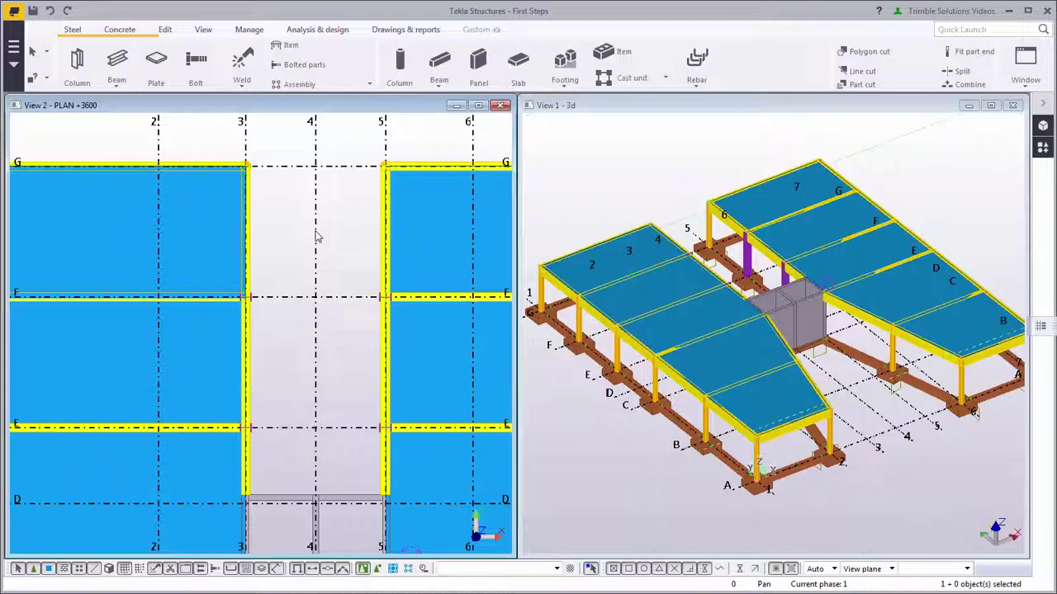
Draw a concrete slab with corners at 5/G, 5/D, 3/D and 3/G.
click(516, 82)
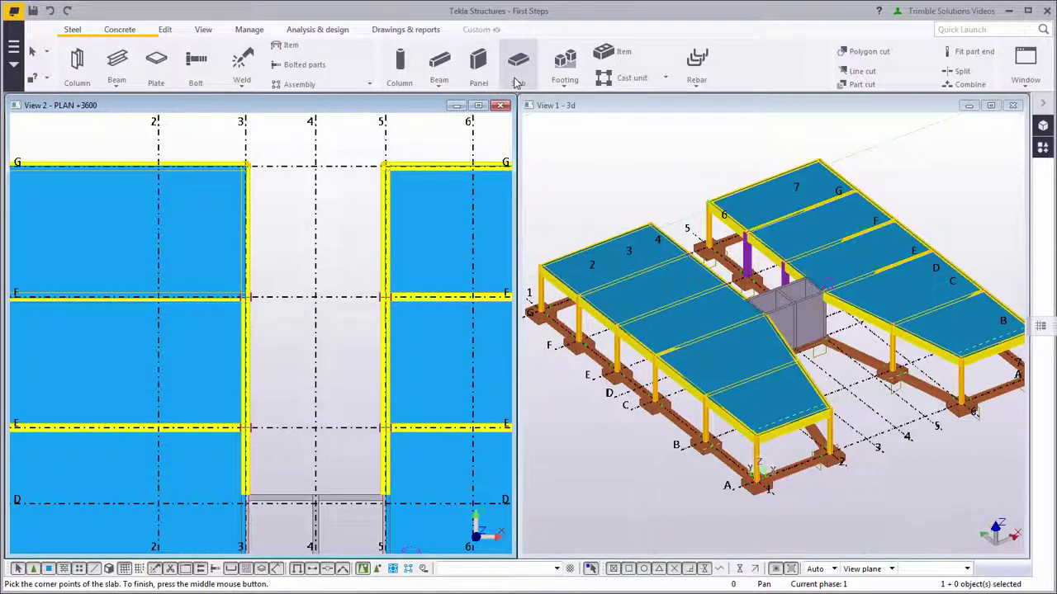
click(384, 165)
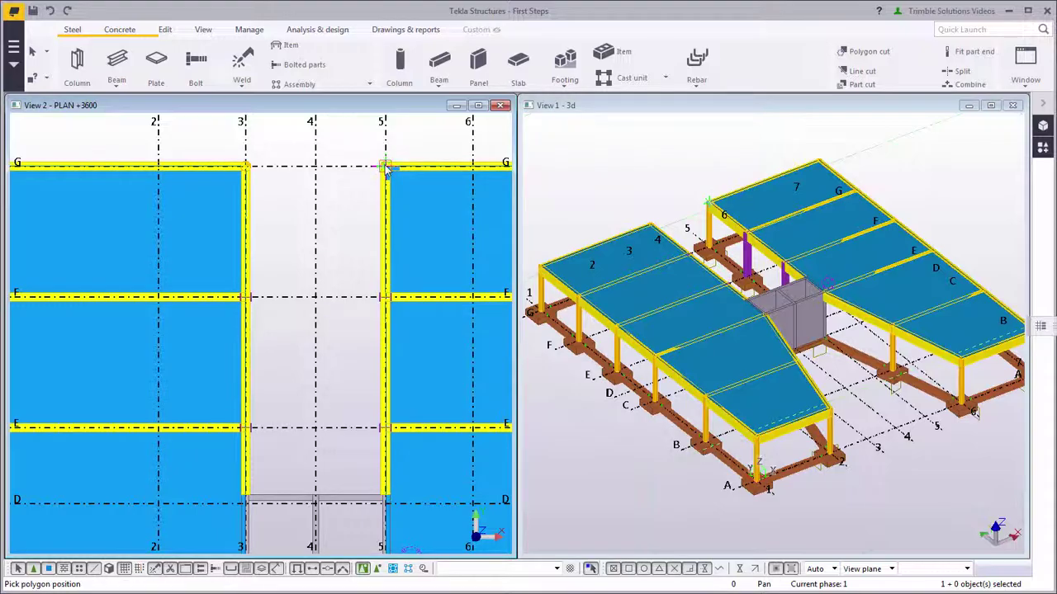
scroll(385, 501, up, 4)
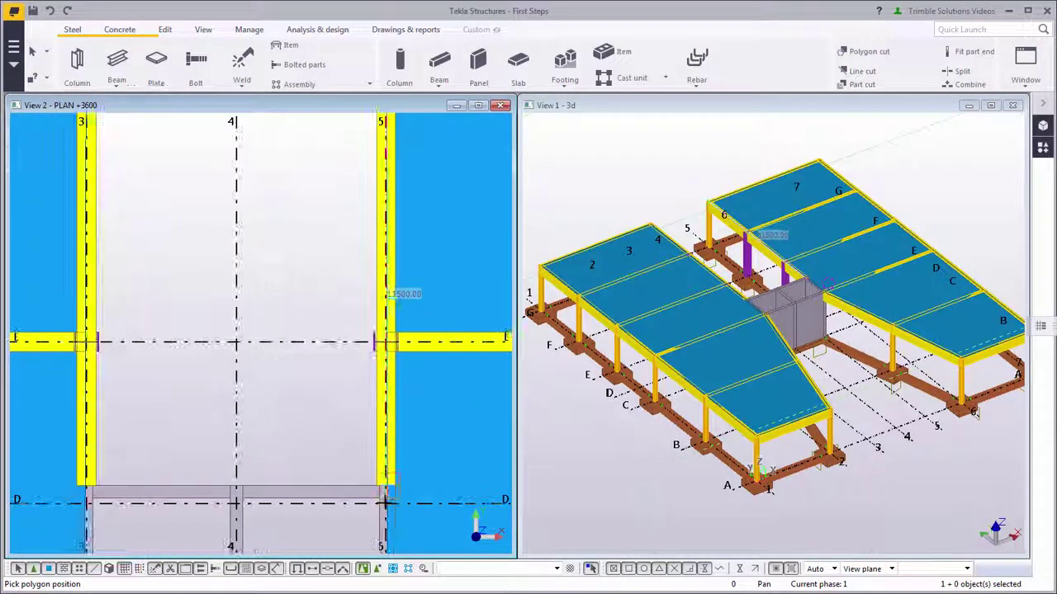
click(384, 485)
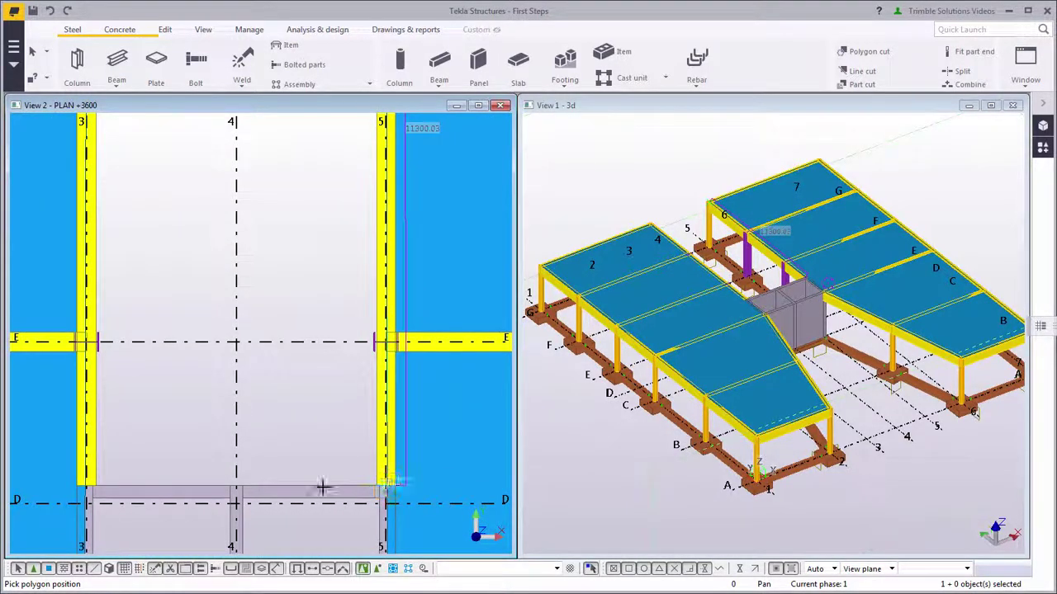
click(86, 486)
scroll(111, 328, down, 3)
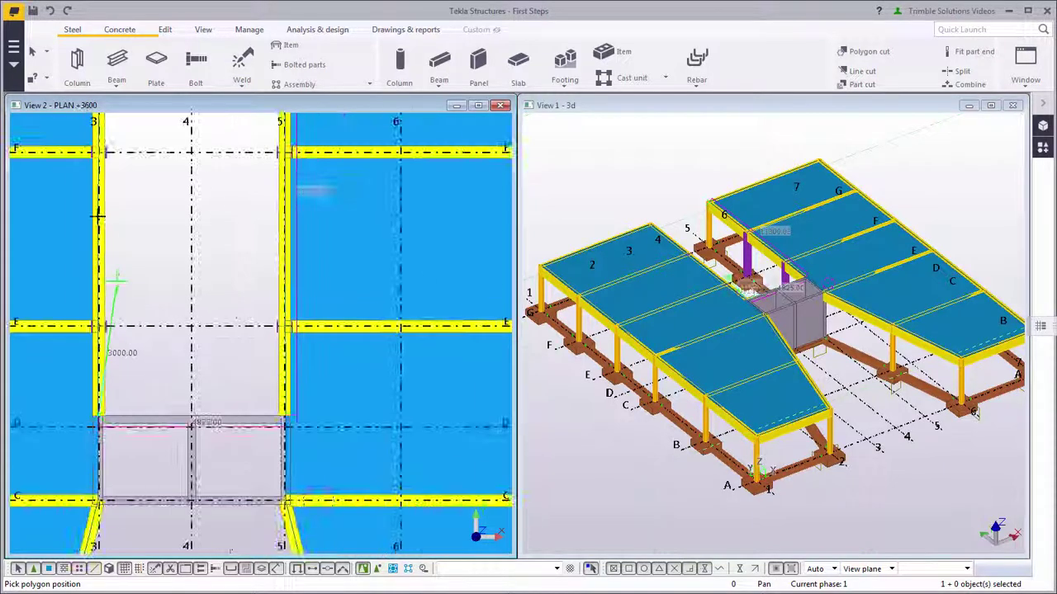
scroll(177, 272, up, 2)
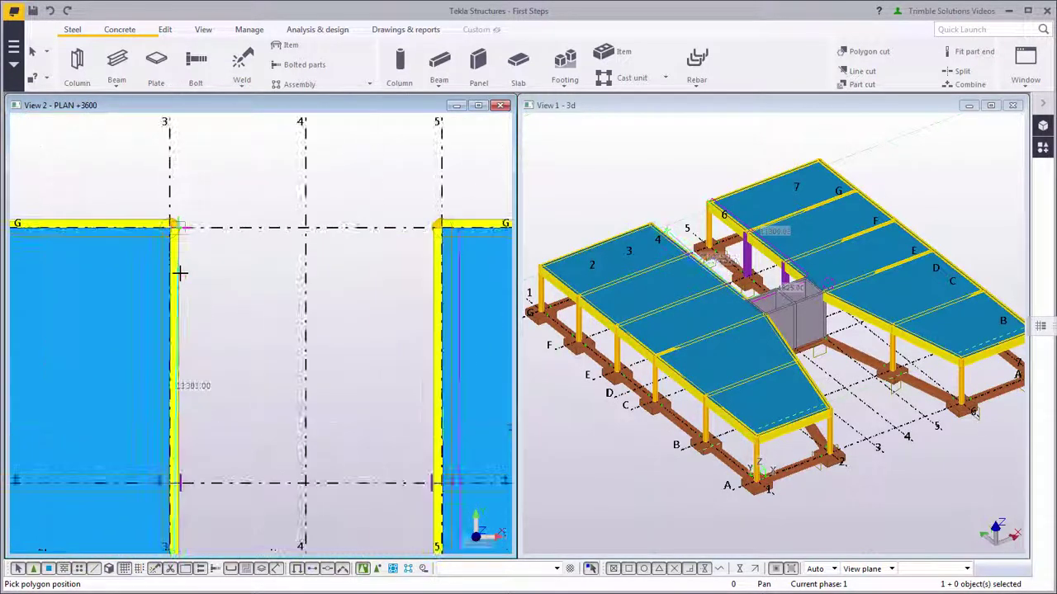
click(168, 225)
middle_click(169, 224)
Stop the slab command and zoom out on the model.
right_click(211, 214)
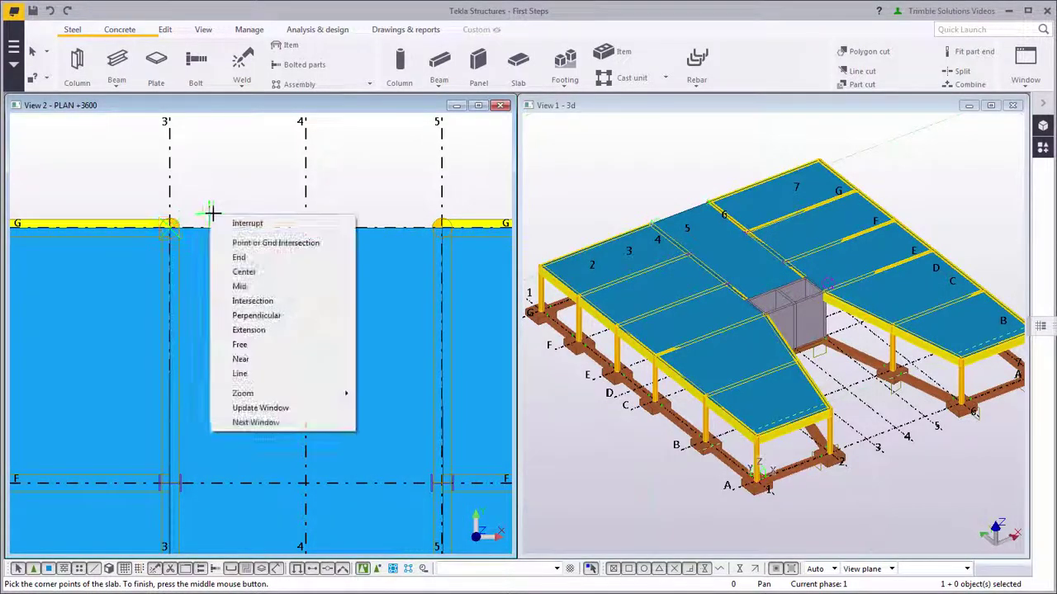
click(248, 224)
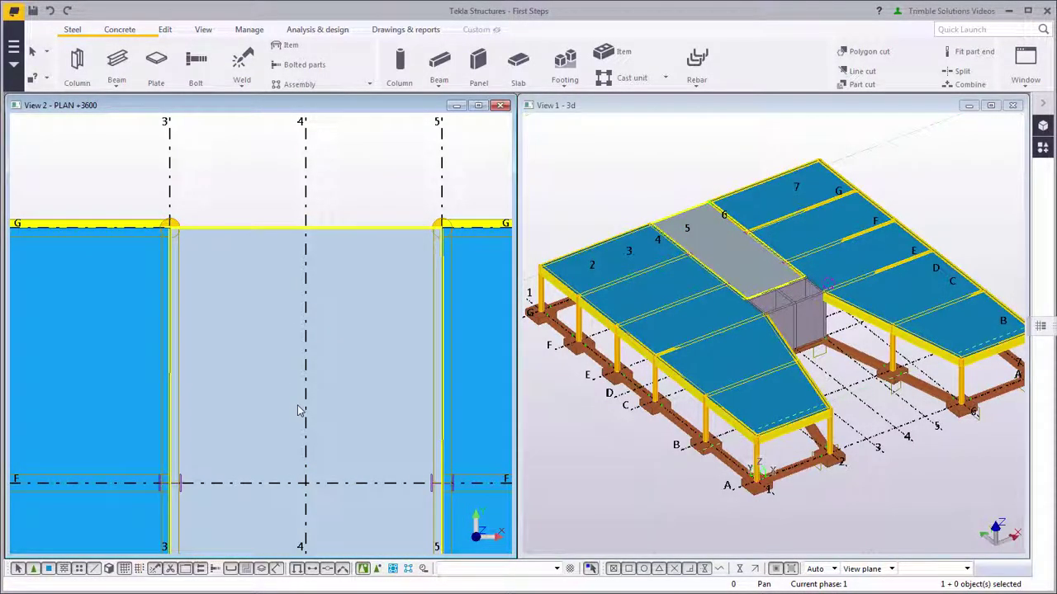
scroll(301, 472, down, 6)
scroll(305, 345, down, 3)
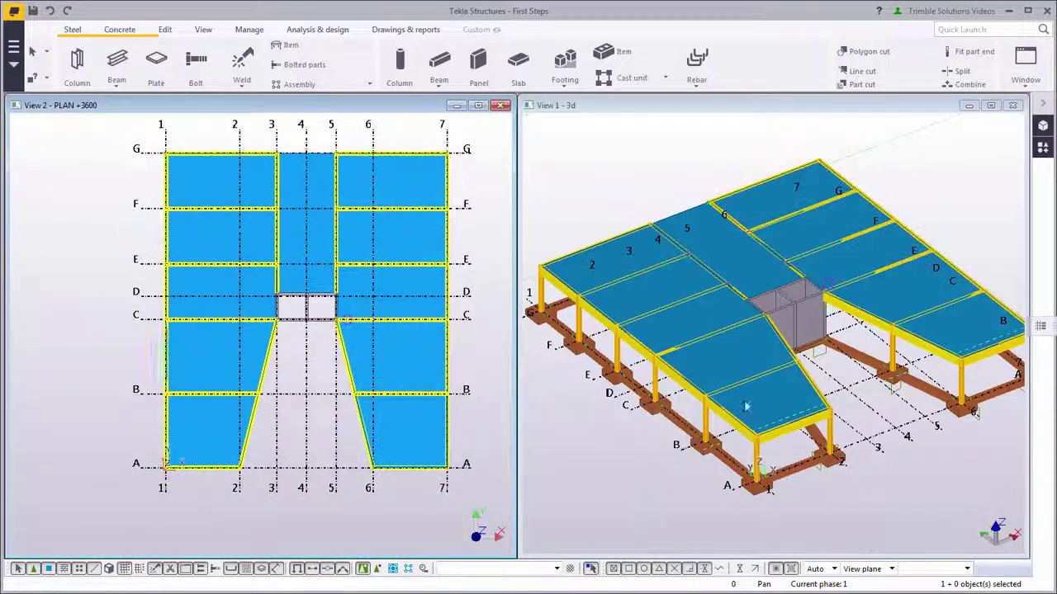
mouse_move(848, 362)
ctrl+middle_down()
mouse_move(700, 351)
mouse_move(698, 298)
mouse_move(698, 324)
mouse_move(837, 369)
ctrl+middle_up()
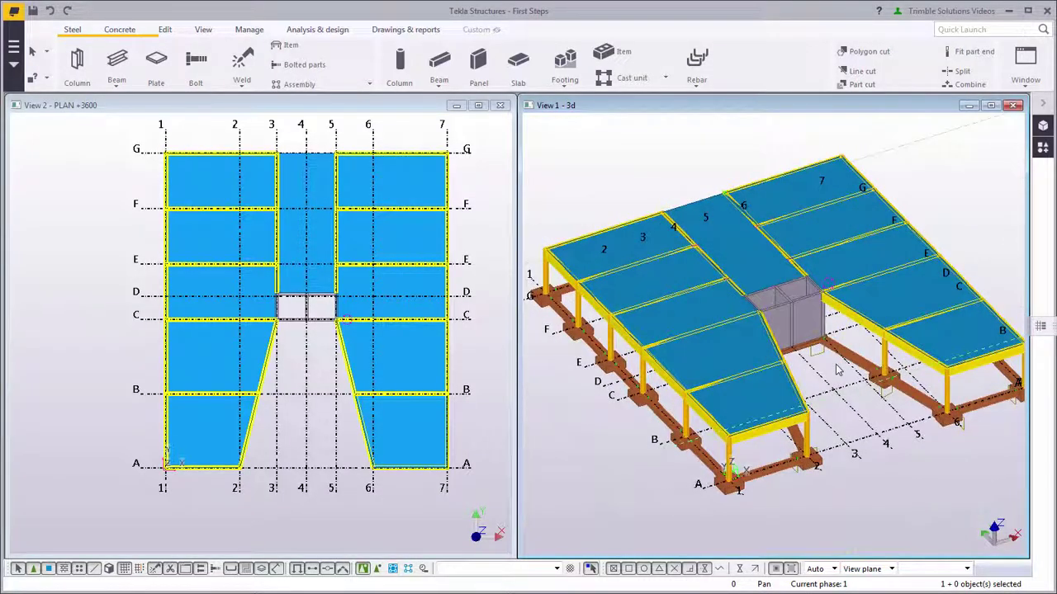